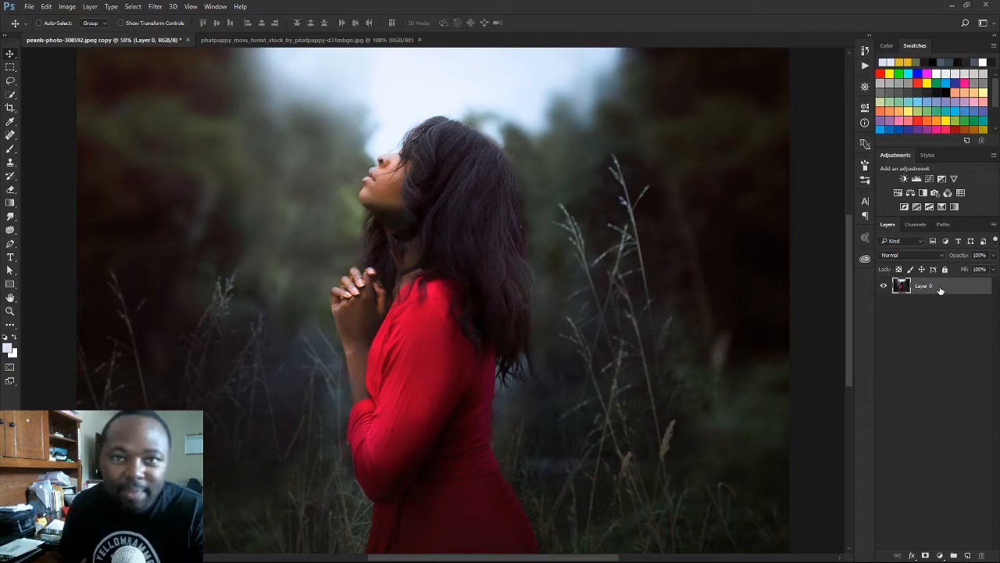
# Duplicate Layer 0 and hide the original layer beneath the copy.
pyautogui.hotkey('ctrl', 'j')
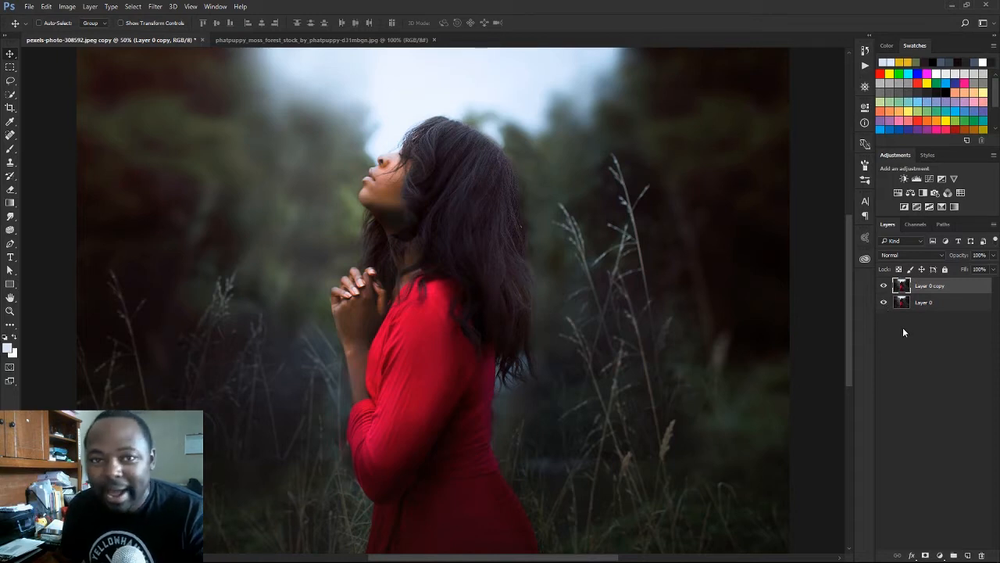
pyautogui.click(884, 302)
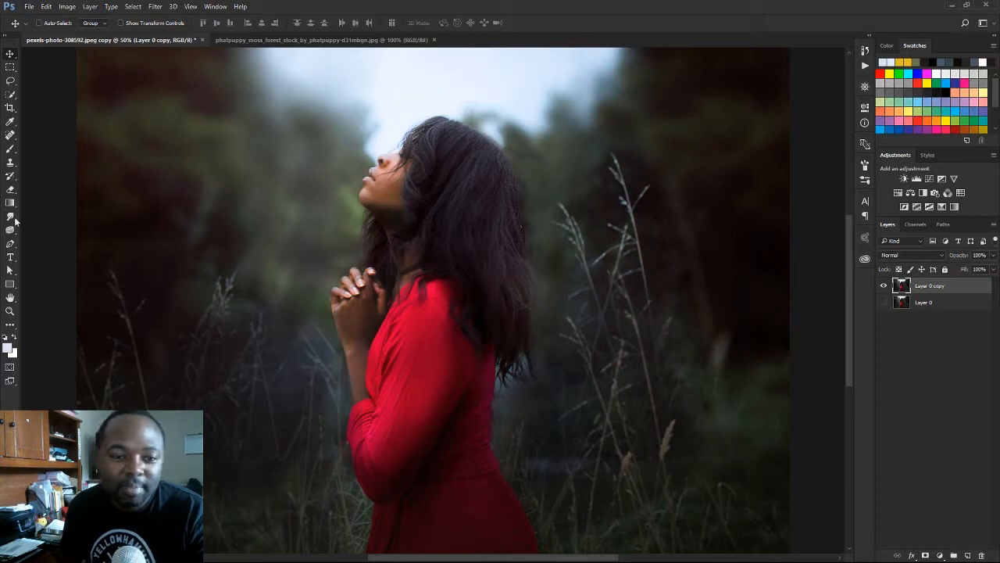
# Start a Pen tool path on the back edge of the red dress just below the hair and trace down to the waist.
pyautogui.click(9, 244)
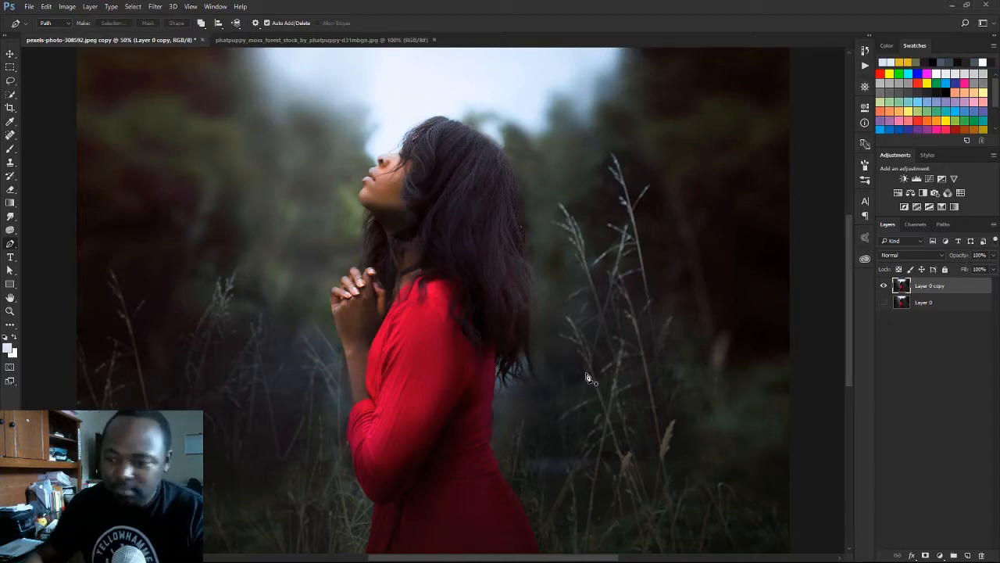
pyautogui.hotkey('ctrl', '+')
pyautogui.hotkey('ctrl', '+')
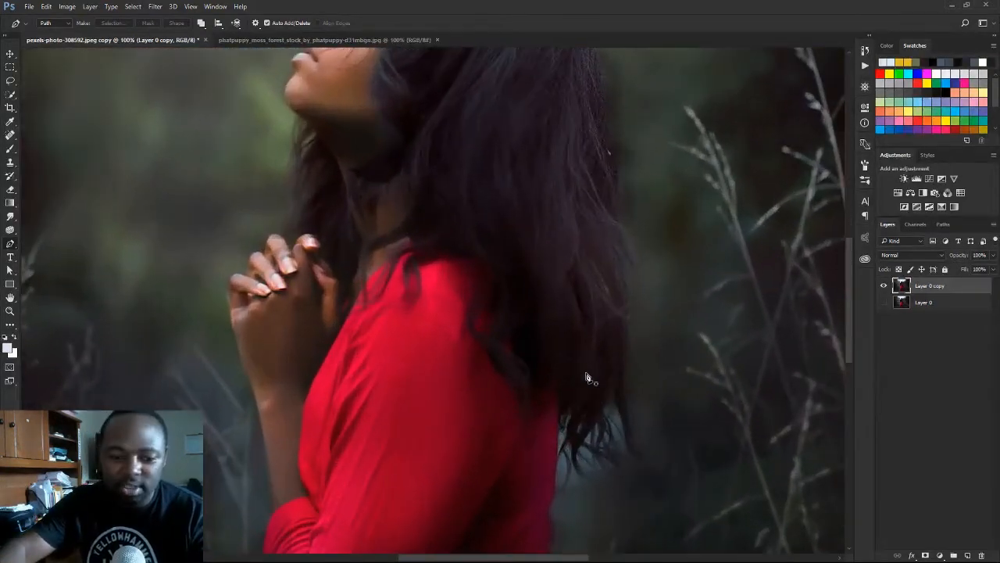
pyautogui.hotkey('ctrl', '+')
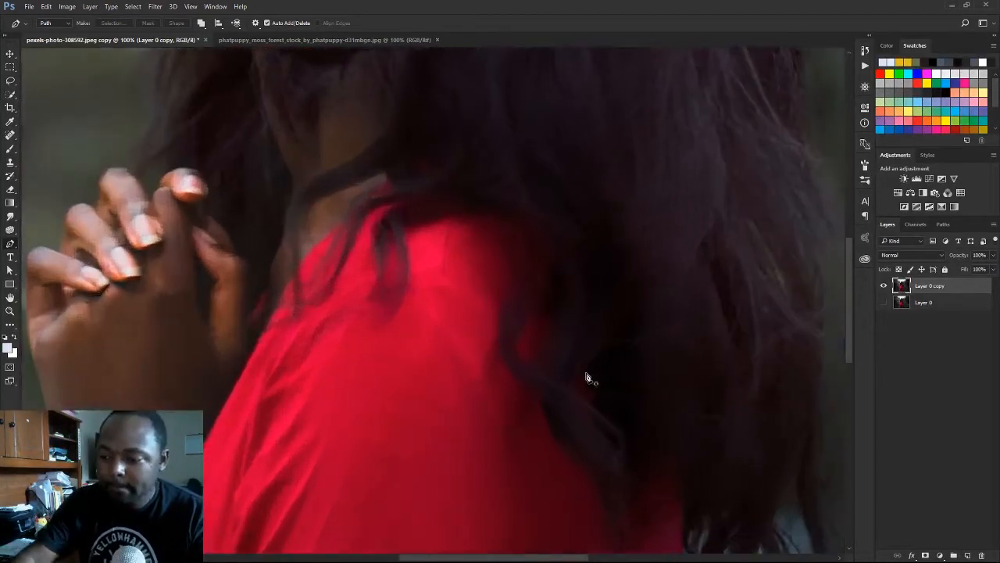
pyautogui.moveTo(635, 339); pyautogui.dragTo(453, 123)
pyautogui.moveTo(591, 230); pyautogui.dragTo(686, 323)
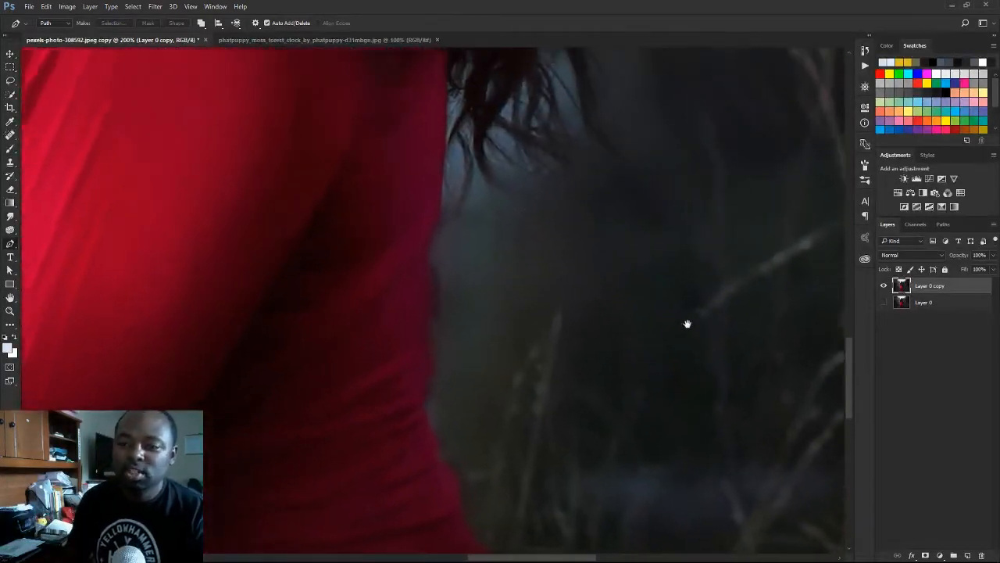
pyautogui.moveTo(536, 335); pyautogui.dragTo(617, 266)
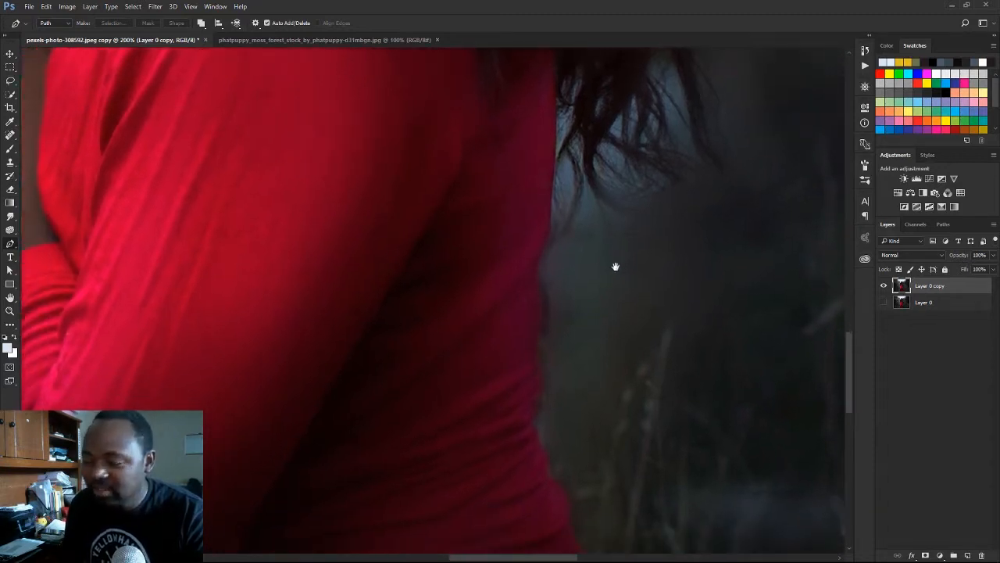
pyautogui.click(538, 271)
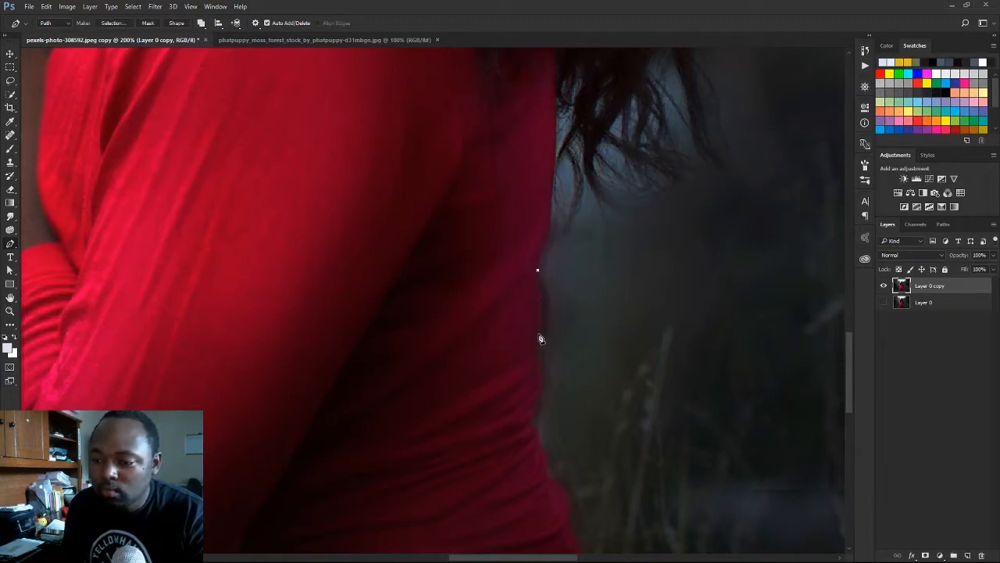
pyautogui.moveTo(539, 335); pyautogui.dragTo(533, 347)
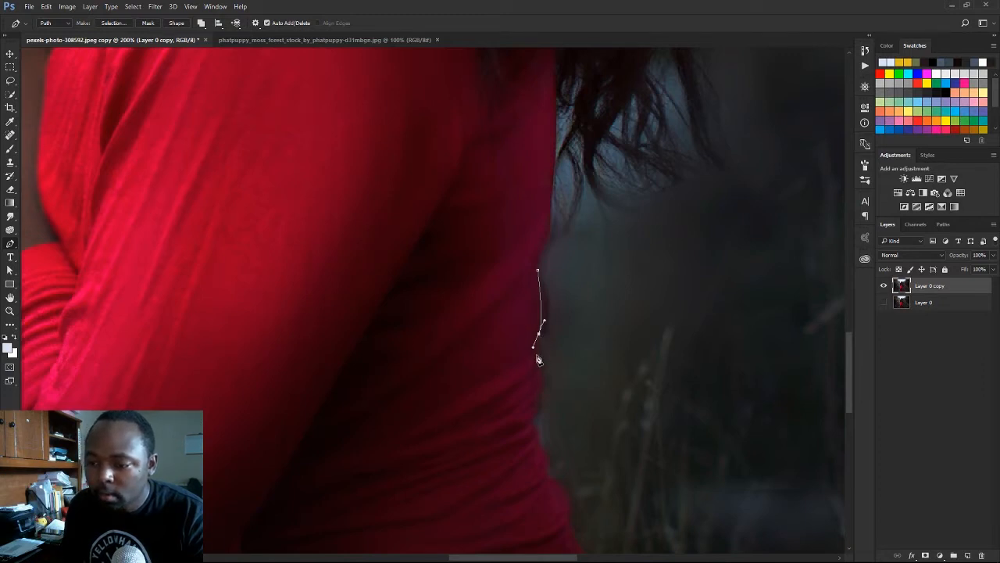
pyautogui.click(538, 354)
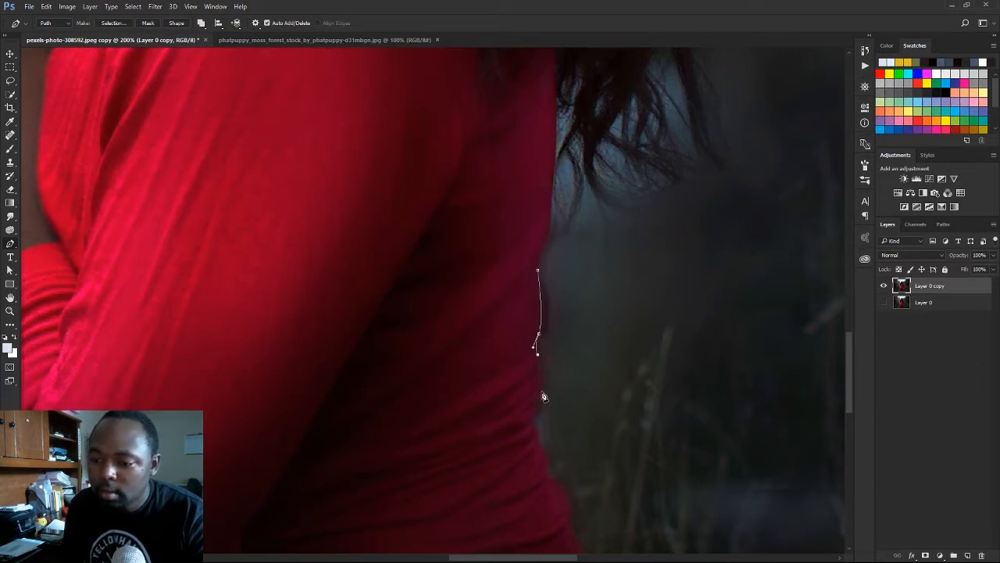
# Continue the path down the small fabric folds along the back of the waist.
pyautogui.moveTo(543, 394); pyautogui.dragTo(535, 400)
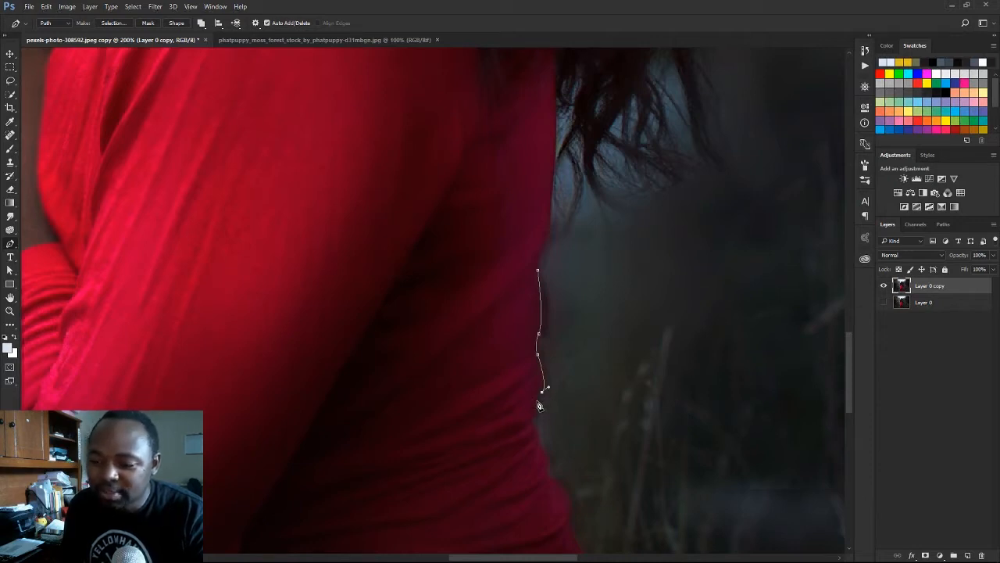
pyautogui.click(538, 399)
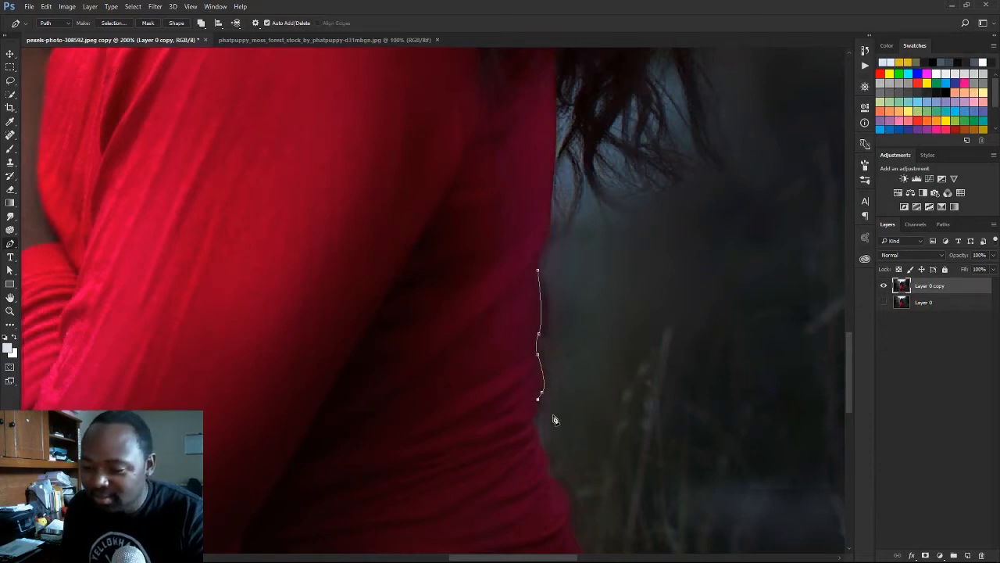
pyautogui.click(539, 407)
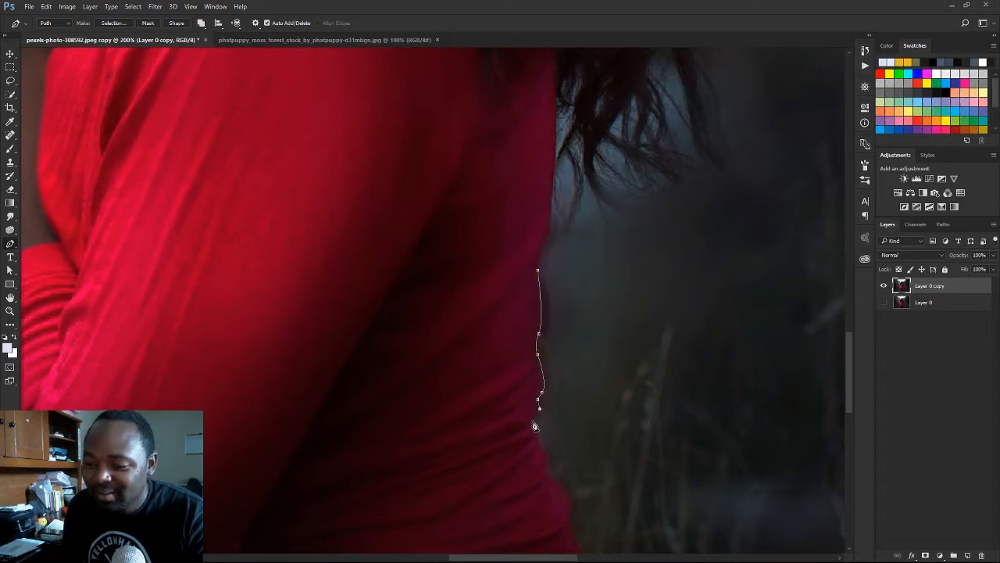
pyautogui.click(532, 422)
pyautogui.click(541, 440)
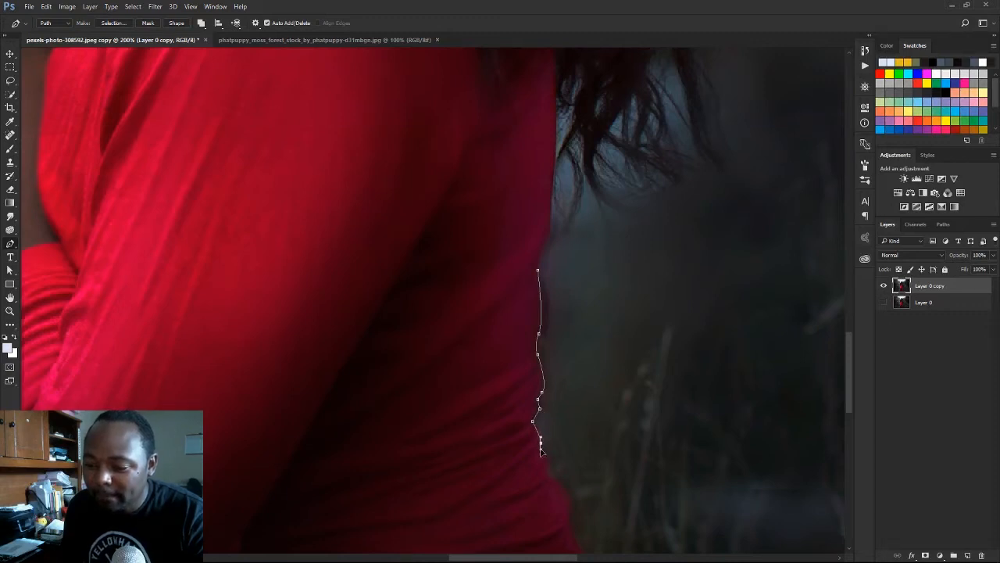
# Extend the path around the bulge of fabric below the waist folds to the start of the hip.
pyautogui.moveTo(584, 448); pyautogui.dragTo(577, 344)
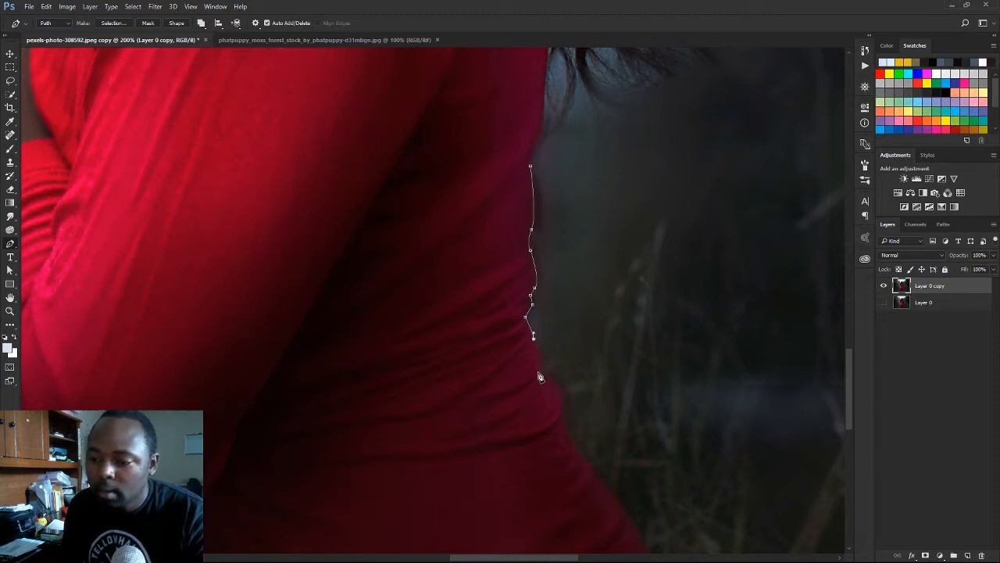
pyautogui.moveTo(538, 378); pyautogui.dragTo(542, 375)
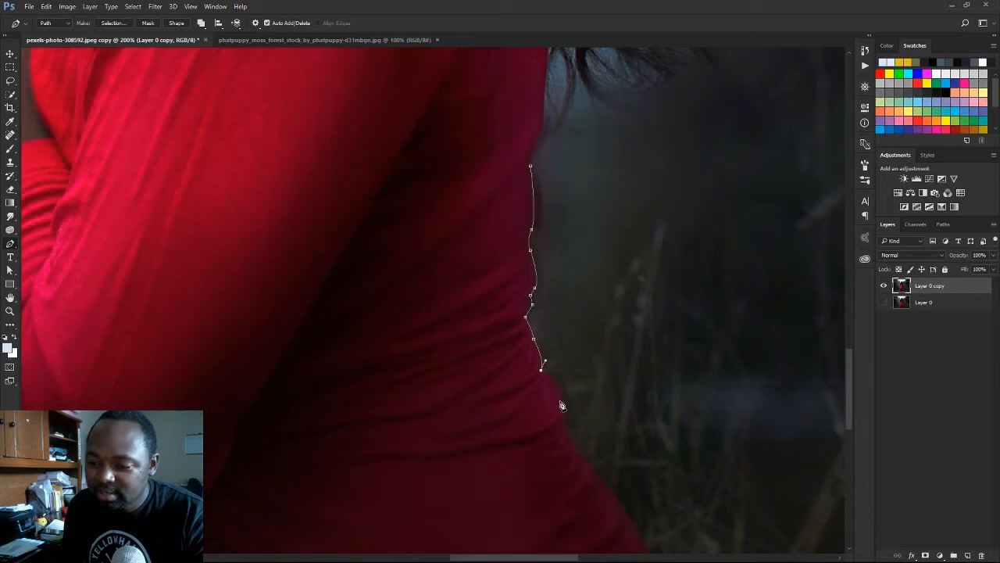
pyautogui.moveTo(562, 397); pyautogui.dragTo(564, 406)
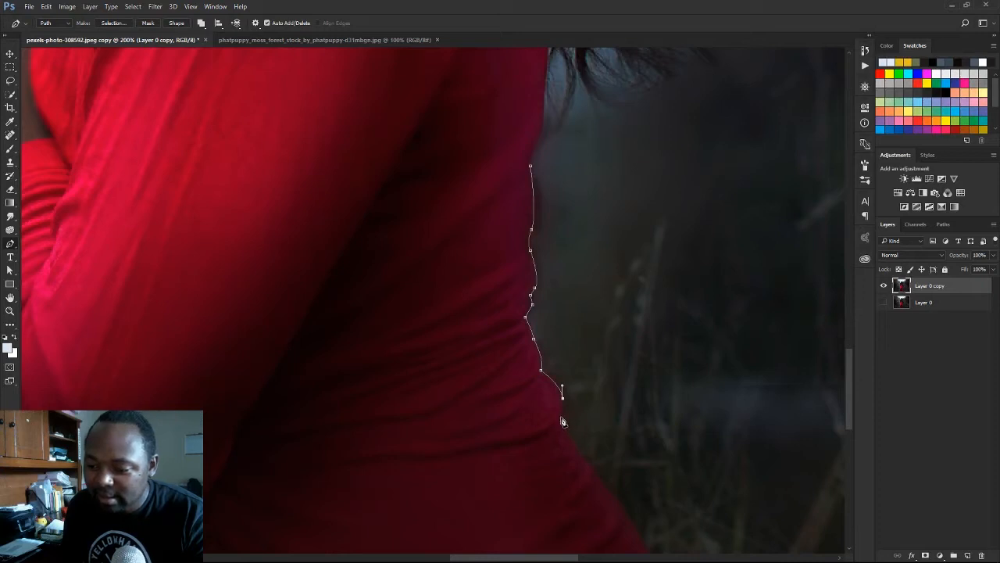
pyautogui.moveTo(599, 415); pyautogui.dragTo(581, 346)
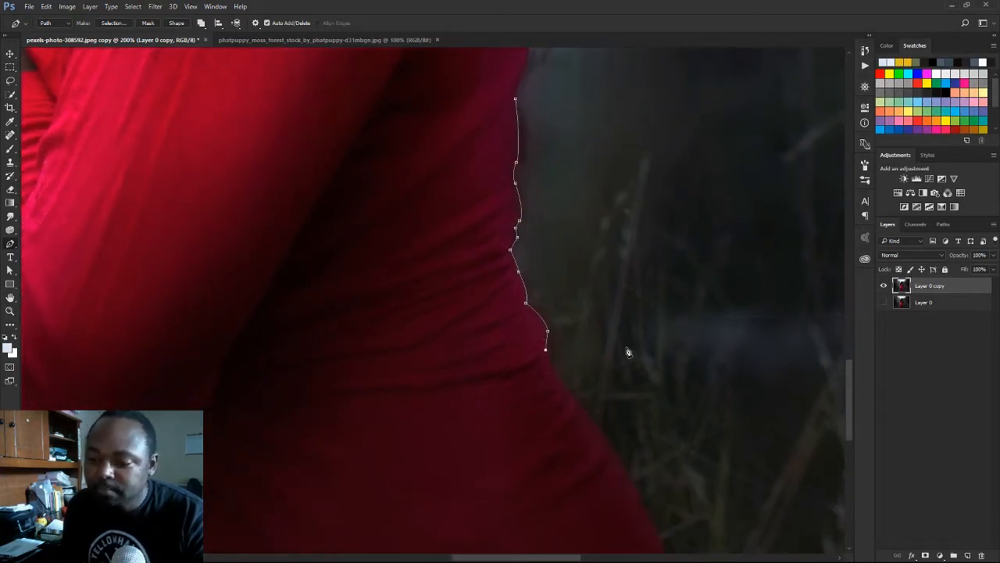
pyautogui.click(554, 370)
# Trace the back of the dress down over the curve of the hip.
pyautogui.scroll(-3, 612, 324)
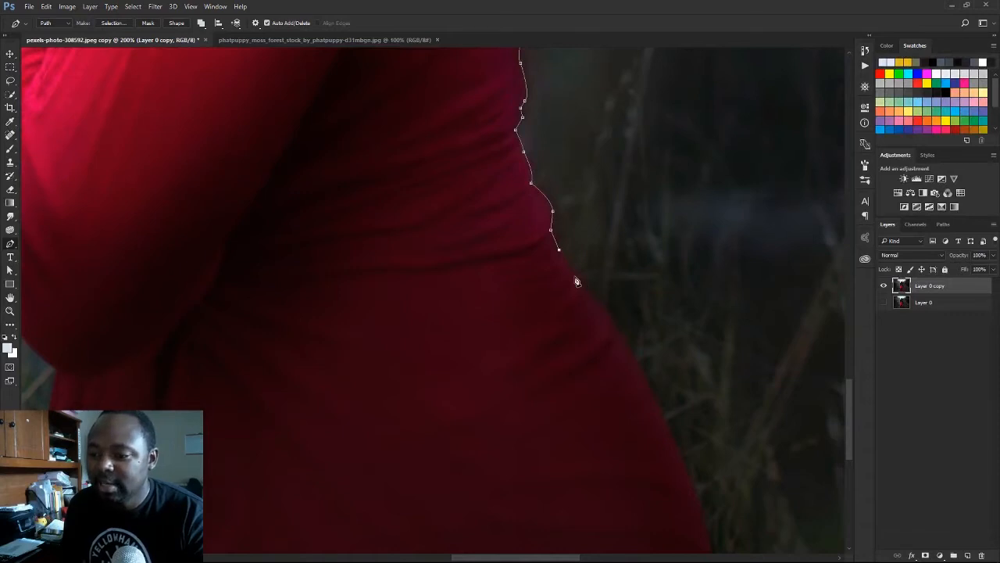
pyautogui.scroll(-1, 646, 346)
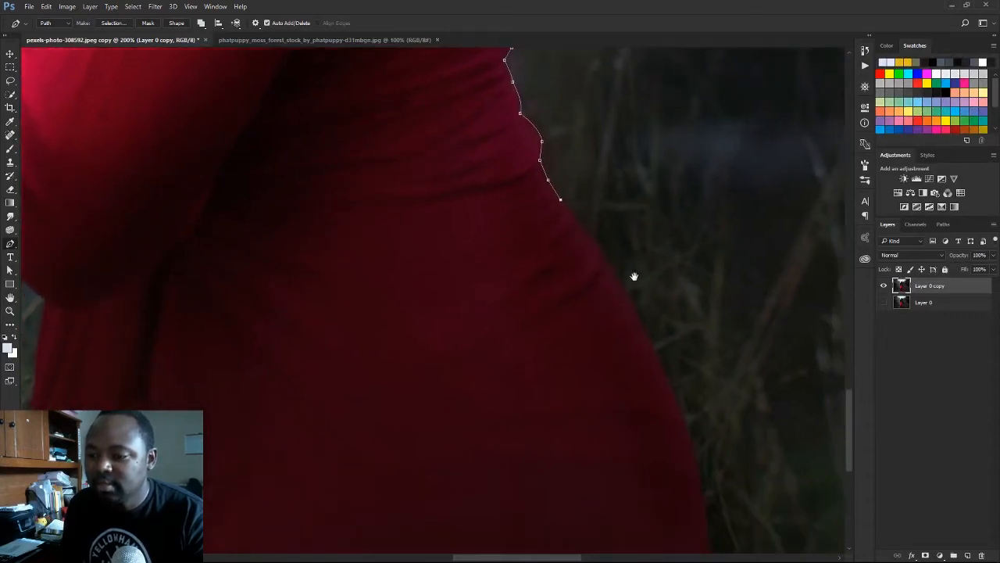
pyautogui.click(573, 211)
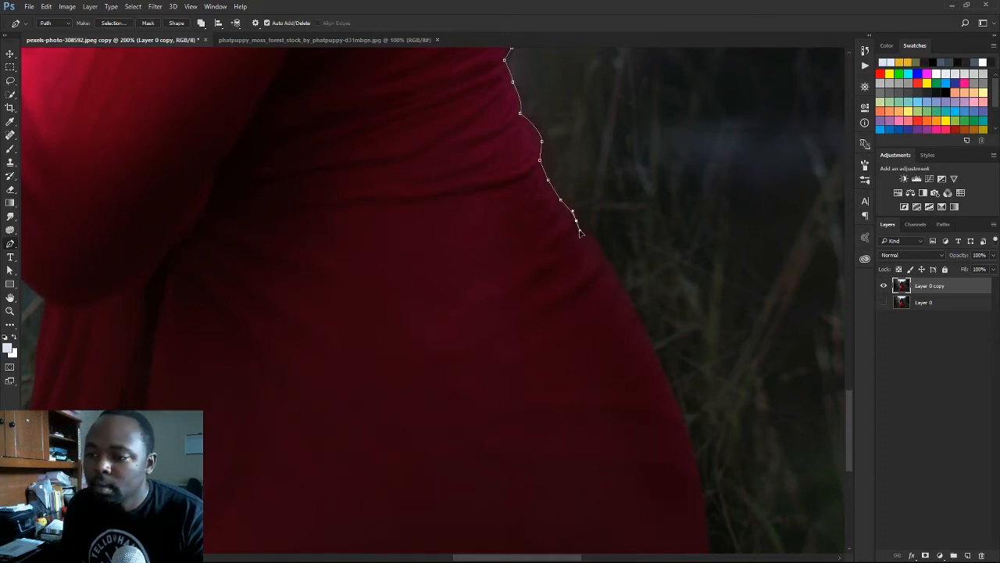
pyautogui.click(577, 222)
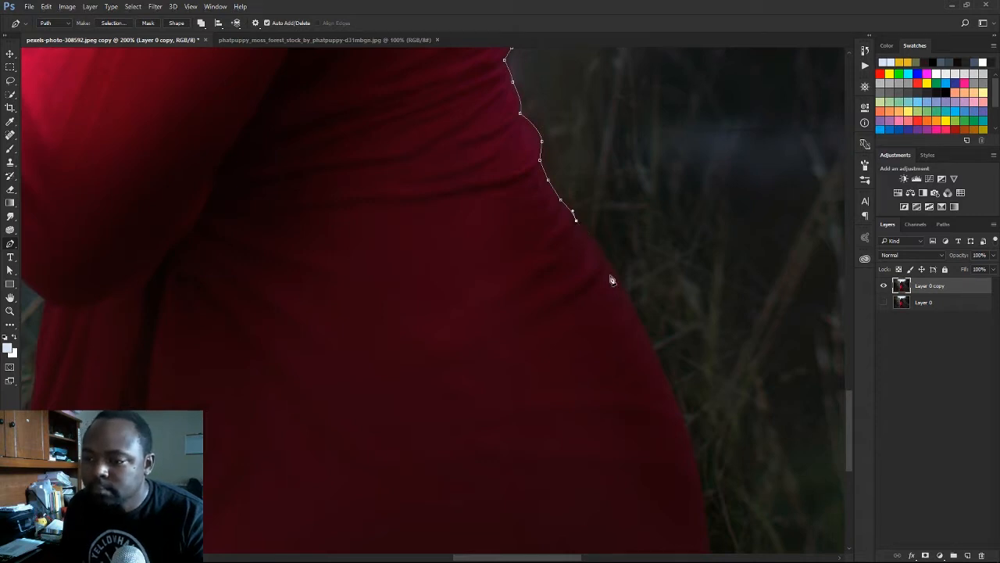
pyautogui.moveTo(627, 295); pyautogui.dragTo(644, 326)
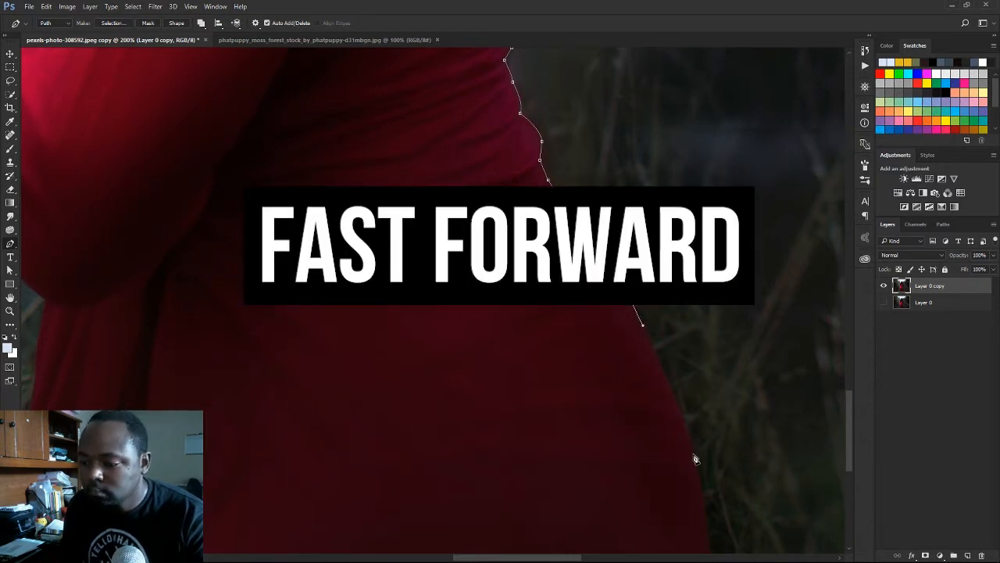
pyautogui.moveTo(694, 454); pyautogui.dragTo(702, 491)
# Carry the path down to the photo's bottom edge and run it below the canvas to the front hem of the dress.
pyautogui.moveTo(655, 456); pyautogui.dragTo(598, 223)
pyautogui.moveTo(663, 369); pyautogui.dragTo(661, 396)
pyautogui.moveTo(459, 414); pyautogui.dragTo(683, 398)
pyautogui.click(683, 398)
pyautogui.click(473, 411)
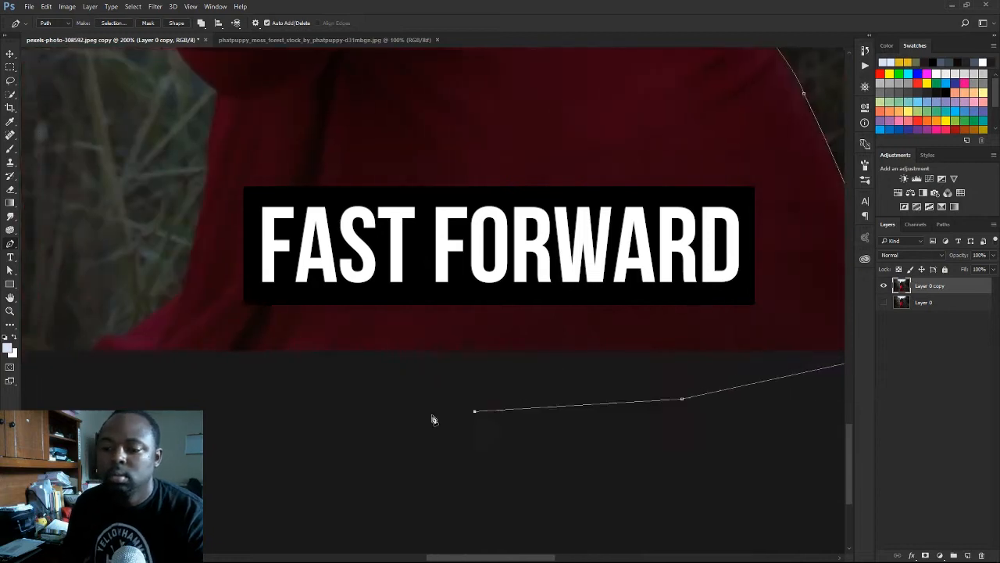
pyautogui.moveTo(403, 402); pyautogui.dragTo(675, 432)
pyautogui.click(675, 432)
pyautogui.click(358, 389)
pyautogui.click(341, 419)
# Trace the front edge of the skirt from the hem up to the underside of the elbow.
pyautogui.moveTo(359, 378); pyautogui.dragTo(369, 407)
pyautogui.click(374, 407)
pyautogui.click(430, 365)
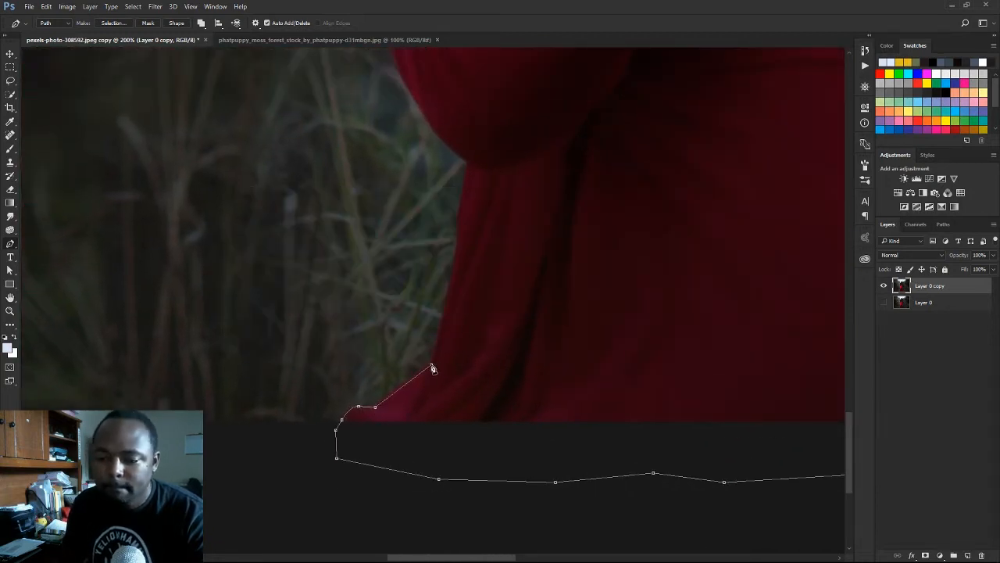
pyautogui.moveTo(430, 365); pyautogui.dragTo(422, 471)
pyautogui.click(441, 390)
pyautogui.moveTo(444, 383); pyautogui.dragTo(449, 422)
pyautogui.click(454, 382)
pyautogui.moveTo(458, 341); pyautogui.dragTo(461, 328)
pyautogui.click(463, 310)
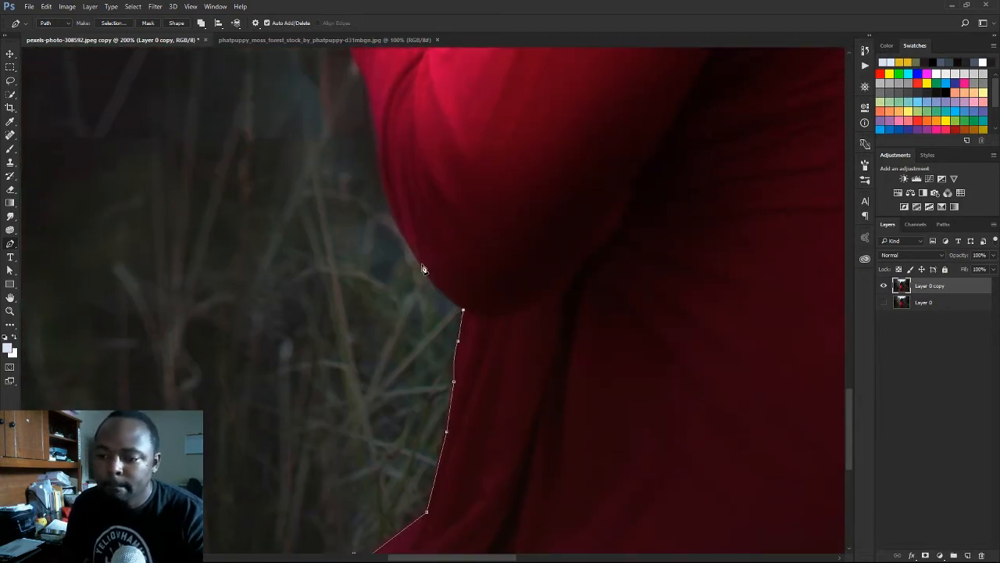
# Trace the path around the elbow and up the outer edge of the red sleeve, removing outgoing handles where the contour turns.
pyautogui.moveTo(421, 262); pyautogui.dragTo(413, 243)
pyautogui.keyDown('alt'); pyautogui.click(420, 262); pyautogui.keyUp('alt')
pyautogui.moveTo(523, 258); pyautogui.dragTo(523, 404)
pyautogui.click(409, 389)
pyautogui.moveTo(408, 389); pyautogui.dragTo(444, 435)
pyautogui.moveTo(422, 386); pyautogui.dragTo(402, 261)
pyautogui.keyDown('alt'); pyautogui.click(422, 386); pyautogui.keyUp('alt')
# Continue the path around the sleeve's cuff to the bare forearm, resetting anchor handles at the turns.
pyautogui.keyDown('alt'); pyautogui.click(415, 335); pyautogui.keyUp('alt')
pyautogui.moveTo(452, 268); pyautogui.dragTo(490, 394)
pyautogui.moveTo(427, 374); pyautogui.dragTo(430, 318)
pyautogui.keyDown('alt'); pyautogui.click(427, 375); pyautogui.keyUp('alt')
pyautogui.moveTo(439, 275); pyautogui.dragTo(445, 243)
# Trace the outer edge of the forearm up to the wrist.
pyautogui.moveTo(444, 173); pyautogui.dragTo(418, 352)
pyautogui.moveTo(418, 352); pyautogui.dragTo(414, 328)
pyautogui.moveTo(401, 233); pyautogui.dragTo(416, 377)
pyautogui.keyDown('alt'); pyautogui.click(401, 234); pyautogui.keyUp('alt')
pyautogui.click(406, 327)
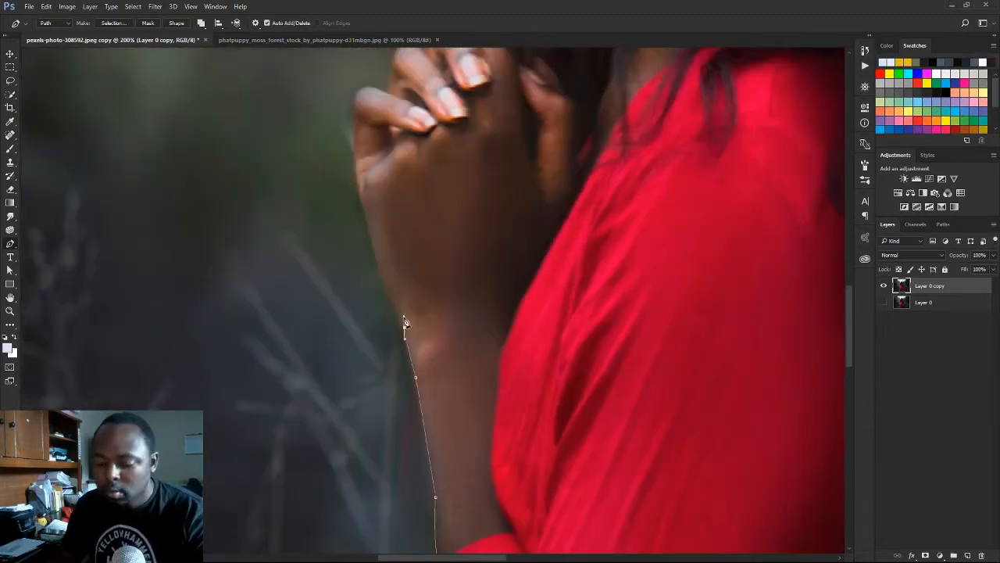
# Follow the wrist and the outer edge of the hand up toward the little finger with curved anchor points.
pyautogui.click(398, 310)
pyautogui.moveTo(397, 310); pyautogui.dragTo(398, 378)
pyautogui.moveTo(382, 334); pyautogui.dragTo(375, 310)
pyautogui.moveTo(385, 307); pyautogui.dragTo(428, 387)
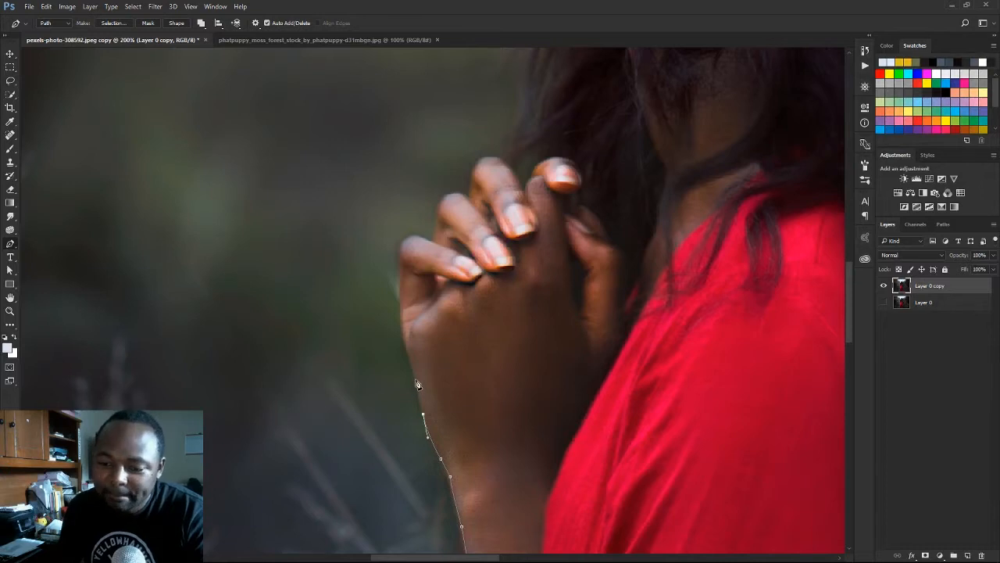
pyautogui.click(417, 383)
# Trace the path around the little finger and the top of the next finger of the clasped hands.
pyautogui.moveTo(492, 347); pyautogui.dragTo(552, 415)
pyautogui.moveTo(468, 422); pyautogui.dragTo(465, 410)
pyautogui.moveTo(460, 351); pyautogui.dragTo(478, 309)
pyautogui.click(491, 314)
pyautogui.moveTo(503, 269)
pyautogui.mouseDown()
pyautogui.moveTo(518, 264)
pyautogui.moveTo(509, 266)
pyautogui.mouseUp()
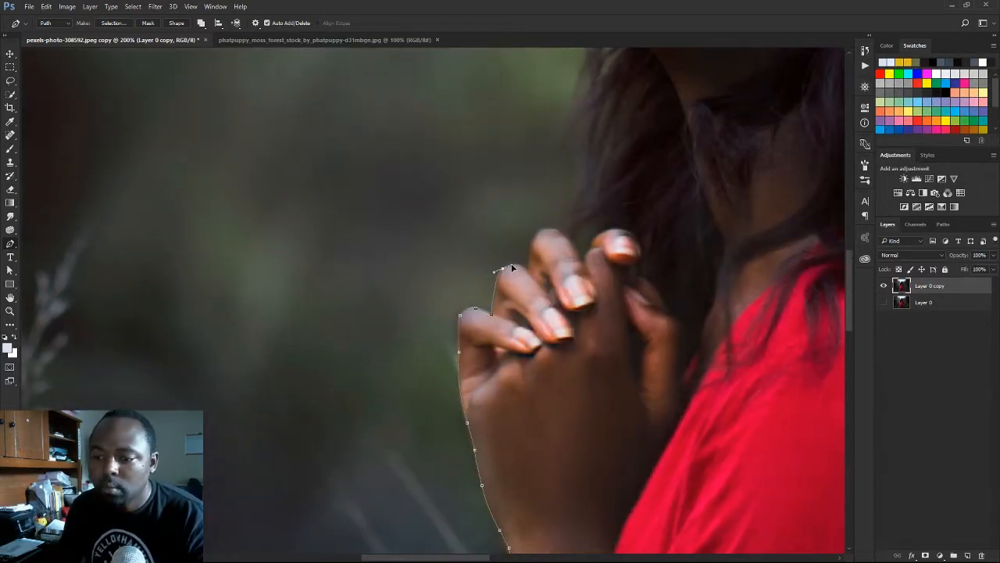
pyautogui.click(518, 265)
pyautogui.click(526, 270)
pyautogui.click(531, 263)
# Outline the next raised fingertip and the gap beside it up to the uppermost fingertip near the hair.
pyautogui.moveTo(570, 271); pyautogui.dragTo(567, 303)
pyautogui.moveTo(531, 272); pyautogui.dragTo(560, 268)
pyautogui.click(568, 274)
pyautogui.click(575, 287)
pyautogui.click(580, 297)
pyautogui.click(587, 284)
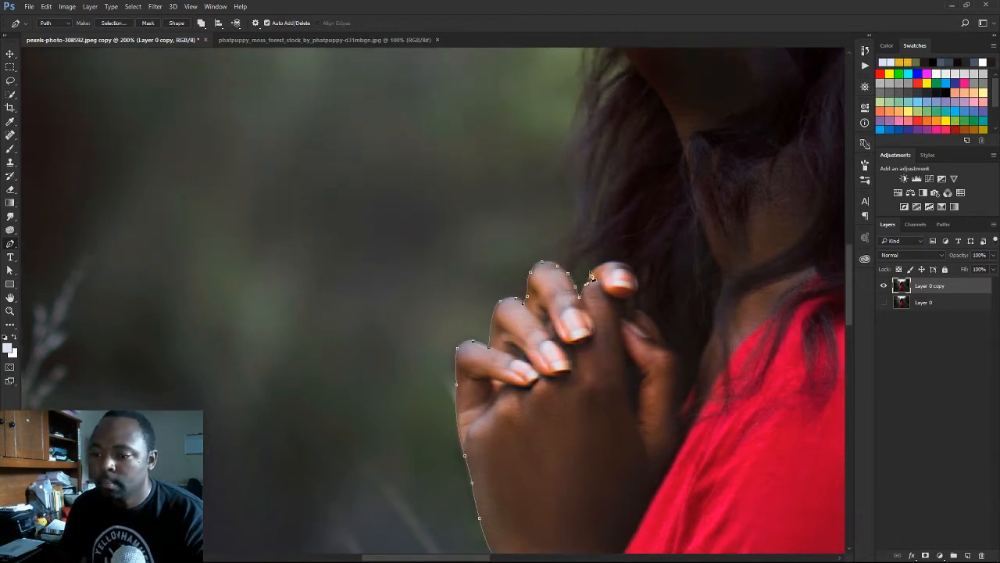
pyautogui.click(591, 272)
pyautogui.moveTo(659, 277); pyautogui.dragTo(570, 431)
# Route the path loosely outside the hair hanging between the hands and the chin, leaving a margin of background.
pyautogui.click(497, 420)
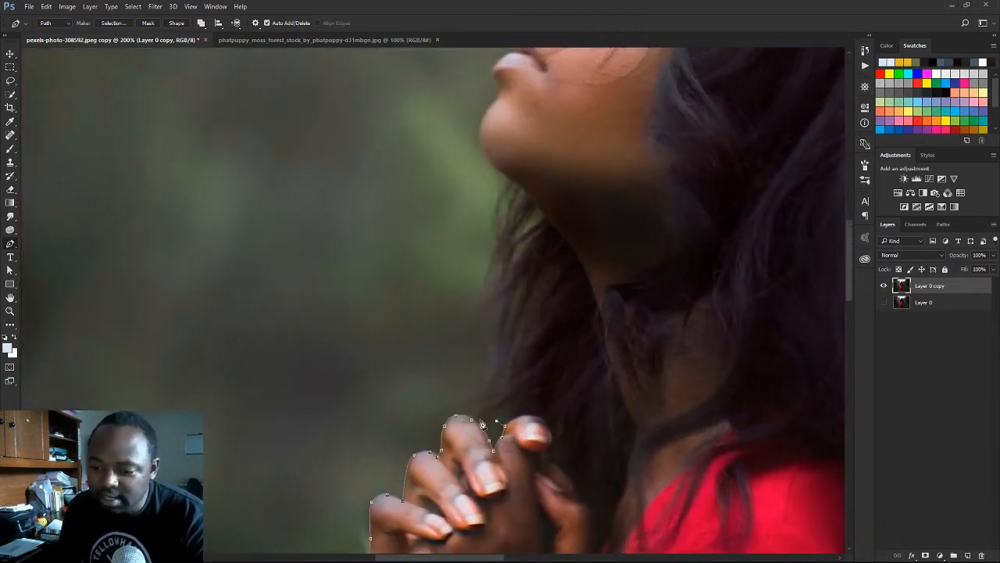
pyautogui.click(480, 419)
pyautogui.click(473, 408)
pyautogui.click(472, 392)
pyautogui.click(472, 370)
pyautogui.click(472, 343)
pyautogui.click(460, 344)
pyautogui.click(450, 319)
pyautogui.click(464, 302)
pyautogui.click(474, 284)
pyautogui.click(477, 269)
pyautogui.moveTo(503, 287); pyautogui.dragTo(490, 362)
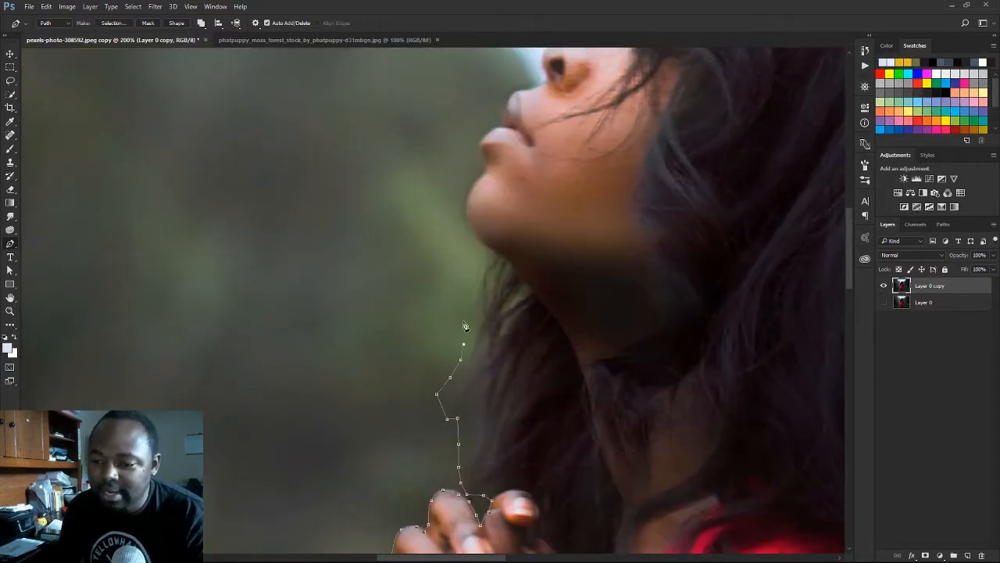
# Bring the path back to the jaw and trace the chin up to the crease below the lower lip.
pyautogui.click(464, 321)
pyautogui.click(491, 248)
pyautogui.moveTo(492, 249); pyautogui.dragTo(484, 396)
pyautogui.moveTo(461, 344)
pyautogui.mouseDown()
pyautogui.moveTo(464, 319)
pyautogui.moveTo(455, 345)
pyautogui.mouseUp()
pyautogui.click(469, 336)
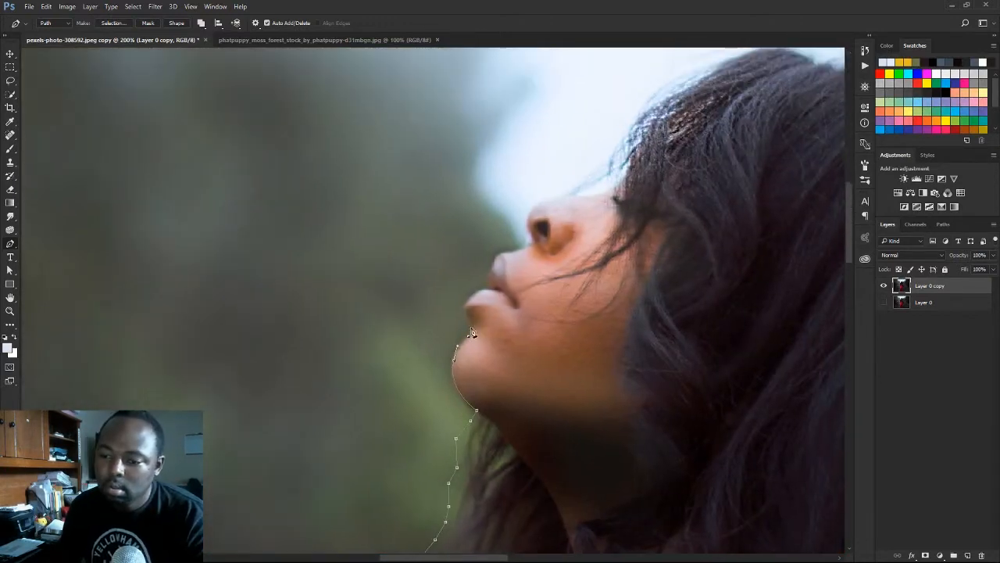
pyautogui.click(472, 328)
# Trace the profile of the lower and upper lips.
pyautogui.click(465, 309)
pyautogui.moveTo(468, 311); pyautogui.dragTo(465, 337)
pyautogui.click(480, 316)
pyautogui.click(489, 316)
pyautogui.click(487, 300)
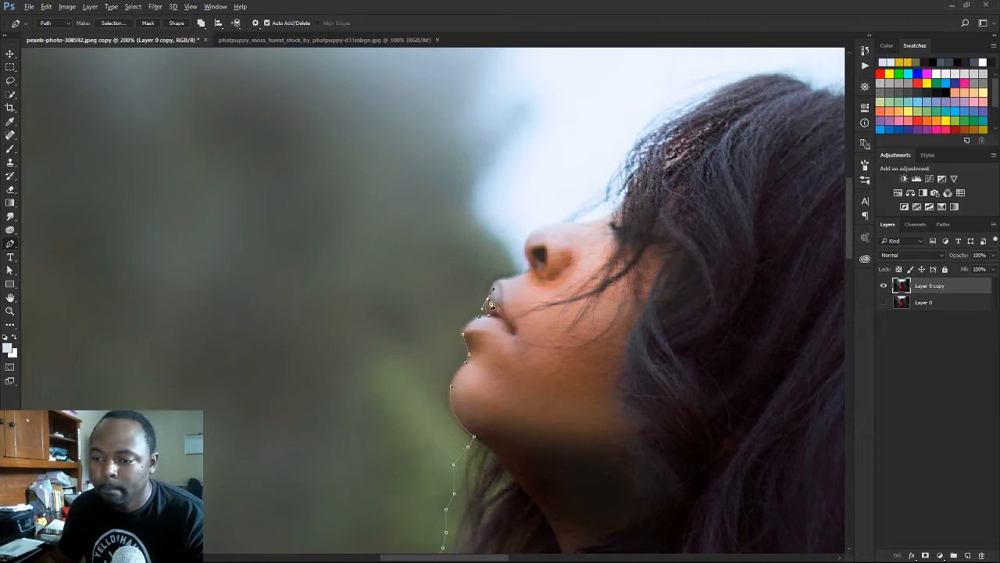
pyautogui.click(492, 279)
# Trace from the upper lip around the nose and along its bridge to the hairline, removing handles at the curve changes.
pyautogui.click(500, 279)
pyautogui.click(518, 276)
pyautogui.click(534, 270)
pyautogui.click(530, 261)
pyautogui.moveTo(531, 242); pyautogui.dragTo(526, 289)
pyautogui.moveTo(529, 276); pyautogui.dragTo(491, 309)
pyautogui.keyDown('alt'); pyautogui.click(529, 277); pyautogui.keyUp('alt')
pyautogui.moveTo(499, 284); pyautogui.dragTo(532, 280)
pyautogui.keyDown('alt'); pyautogui.click(498, 285); pyautogui.keyUp('alt')
pyautogui.keyDown('alt'); pyautogui.click(525, 282); pyautogui.keyUp('alt')
# Continue the path loosely outside the wispy hair above the forehead, up to the crown of the head.
pyautogui.click(524, 273)
pyautogui.click(529, 241)
pyautogui.moveTo(536, 220); pyautogui.dragTo(492, 290)
pyautogui.click(494, 287)
pyautogui.click(500, 276)
pyautogui.click(511, 259)
pyautogui.click(529, 230)
pyautogui.moveTo(557, 204); pyautogui.dragTo(440, 191)
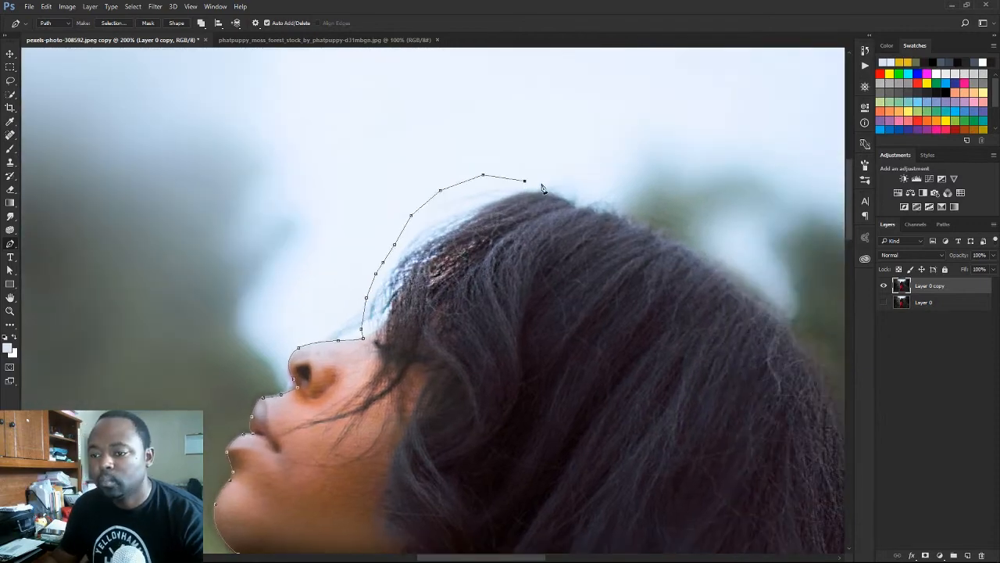
# Continue the path from the crown along the top of the hair and down the back of the head.
pyautogui.click(460, 180)
pyautogui.click(489, 181)
pyautogui.click(518, 195)
pyautogui.click(543, 206)
pyautogui.click(571, 222)
pyautogui.click(597, 243)
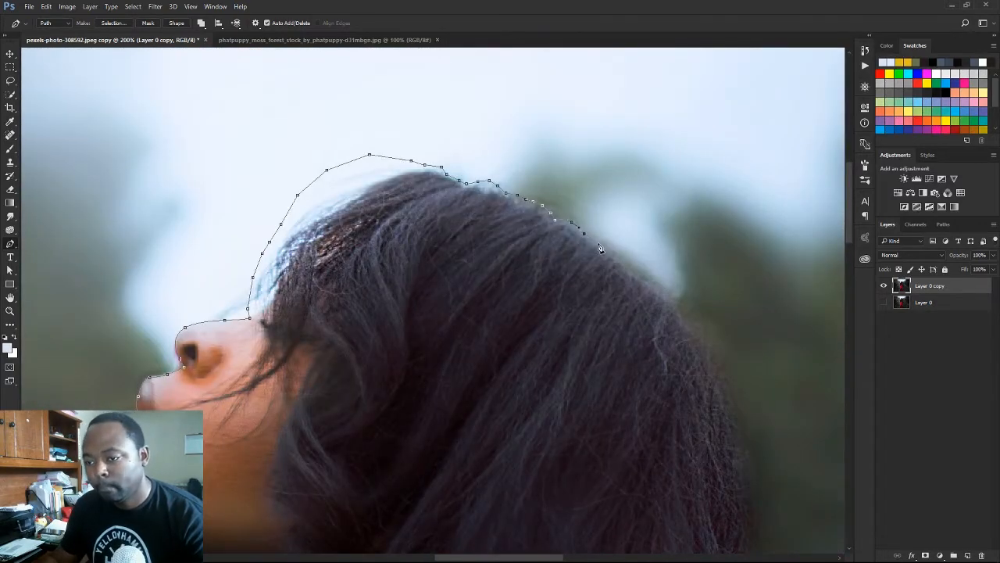
pyautogui.click(626, 259)
pyautogui.click(651, 279)
pyautogui.click(668, 294)
# Trace the outer edge of the hair from the back of the head down past its middle length.
pyautogui.moveTo(688, 311); pyautogui.dragTo(565, 110)
pyautogui.click(597, 157)
pyautogui.click(609, 211)
pyautogui.moveTo(623, 245); pyautogui.dragTo(600, 154)
pyautogui.click(606, 243)
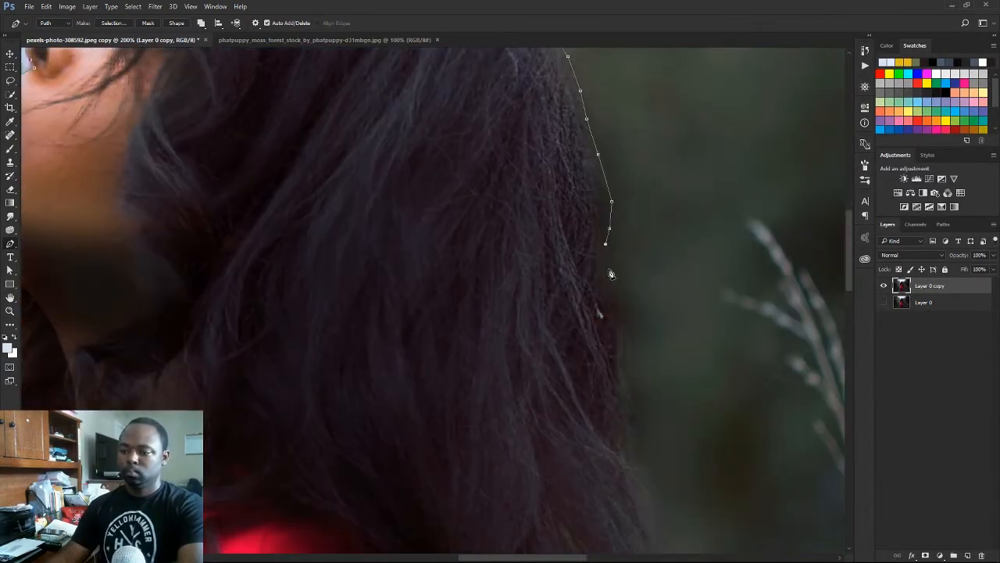
pyautogui.moveTo(620, 344); pyautogui.dragTo(618, 247)
pyautogui.click(618, 263)
pyautogui.click(626, 290)
pyautogui.click(636, 366)
pyautogui.click(638, 354)
# Trace the lower back edge of the hair down to a corner outside the hair tips.
pyautogui.moveTo(665, 382); pyautogui.dragTo(633, 260)
pyautogui.click(634, 374)
pyautogui.click(616, 313)
pyautogui.click(614, 336)
pyautogui.moveTo(612, 353); pyautogui.dragTo(606, 255)
pyautogui.click(619, 328)
pyautogui.click(636, 391)
# Run the path loosely beneath the hair tips to the back of the dress and close it at its starting point.
pyautogui.click(595, 438)
pyautogui.click(543, 463)
pyautogui.click(468, 488)
pyautogui.moveTo(507, 410); pyautogui.dragTo(547, 237)
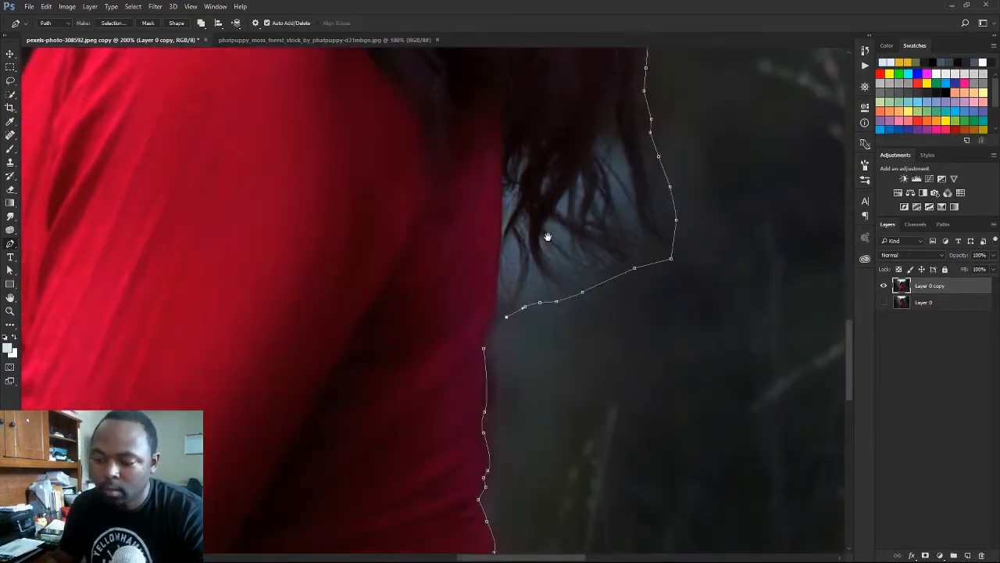
pyautogui.click(494, 316)
pyautogui.moveTo(514, 324); pyautogui.dragTo(585, 217)
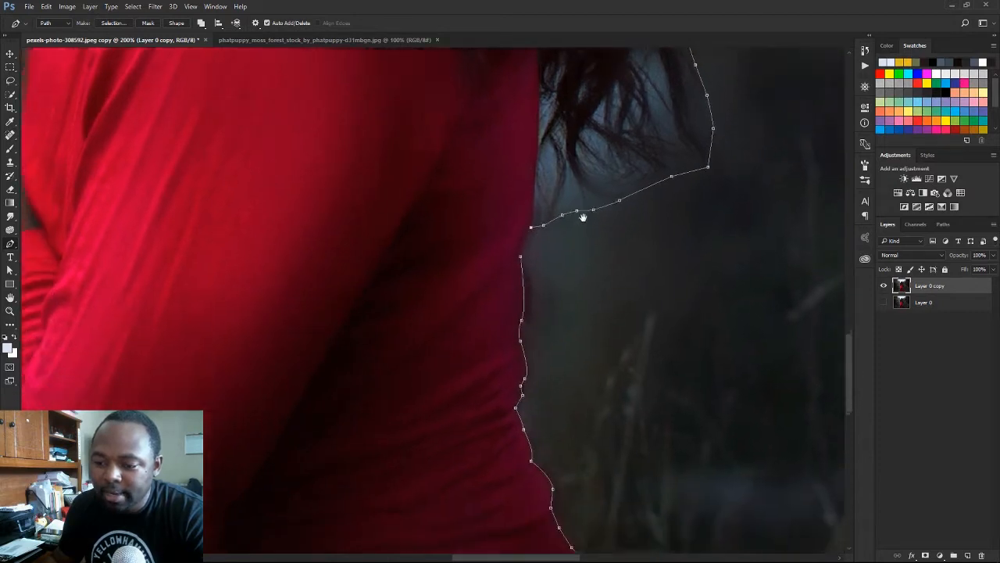
pyautogui.click(522, 250)
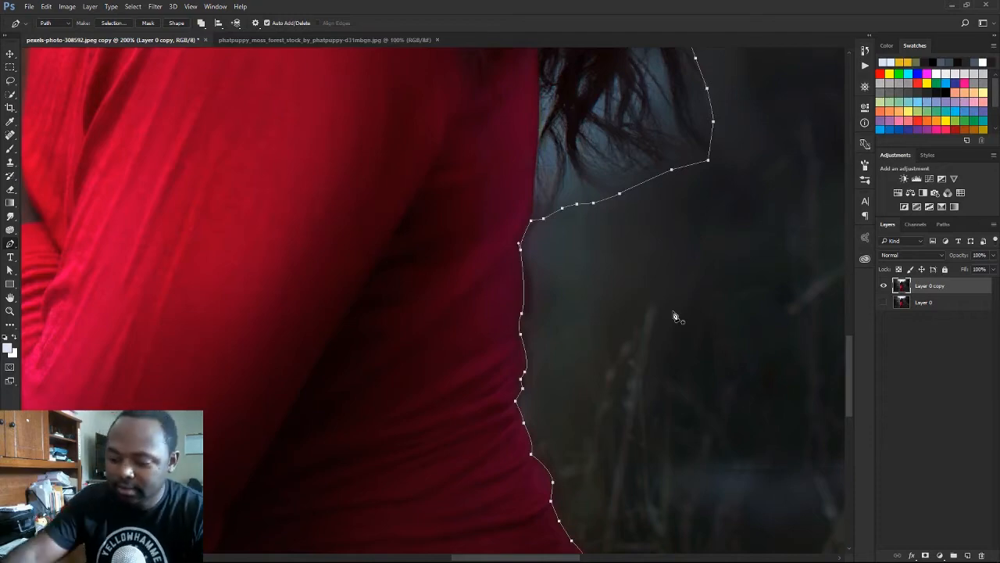
# Convert the closed path around the woman into a new anti-aliased selection.
pyautogui.hotkey('ctrl', '-')
pyautogui.hotkey('ctrl', '-')
pyautogui.hotkey('ctrl', '-')
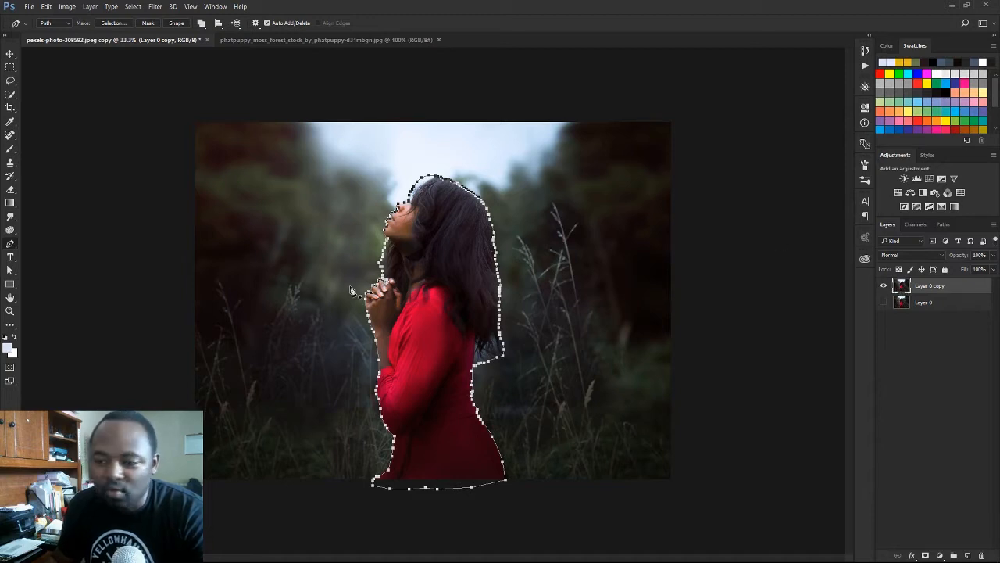
pyautogui.rightClick(447, 262)
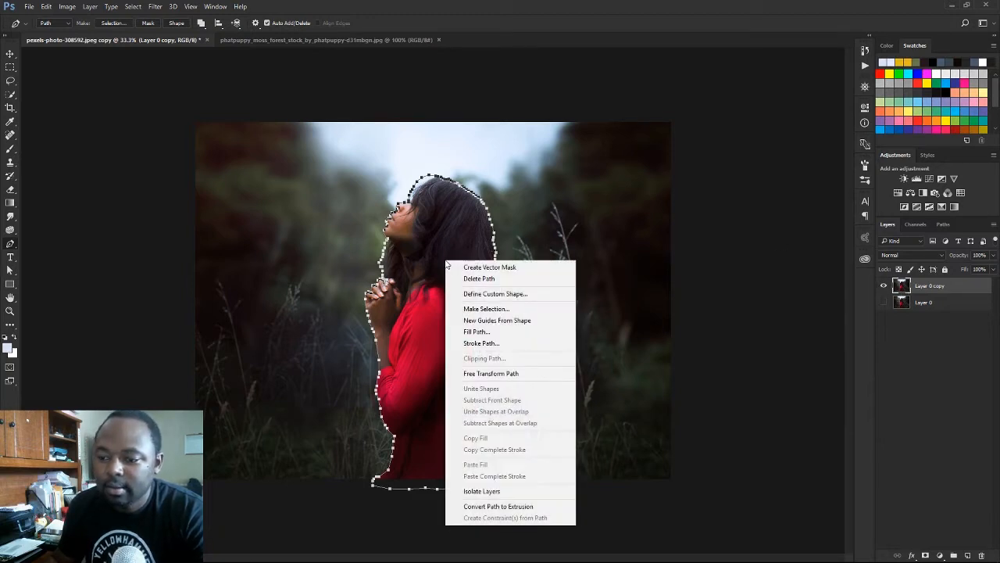
pyautogui.click(490, 310)
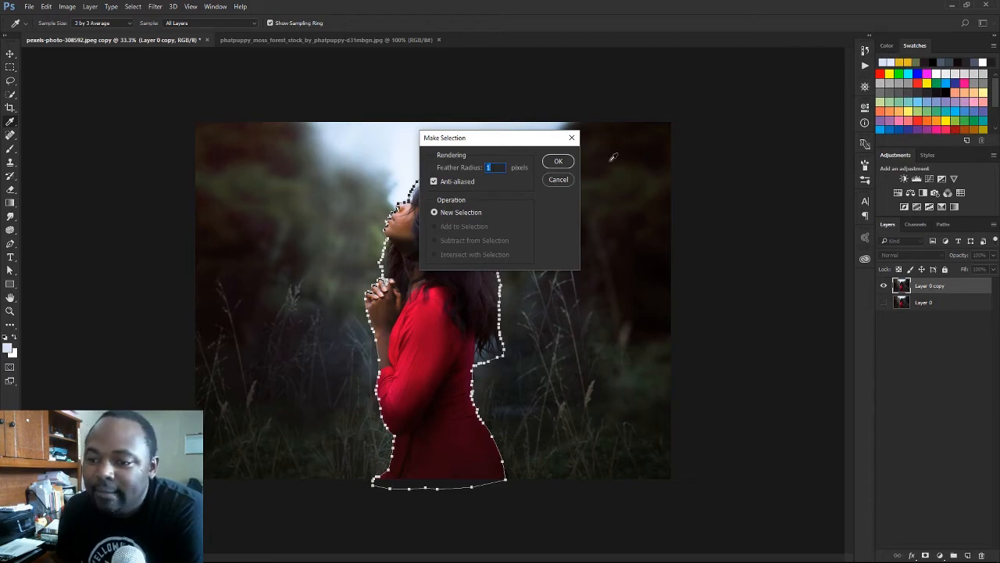
pyautogui.click(557, 162)
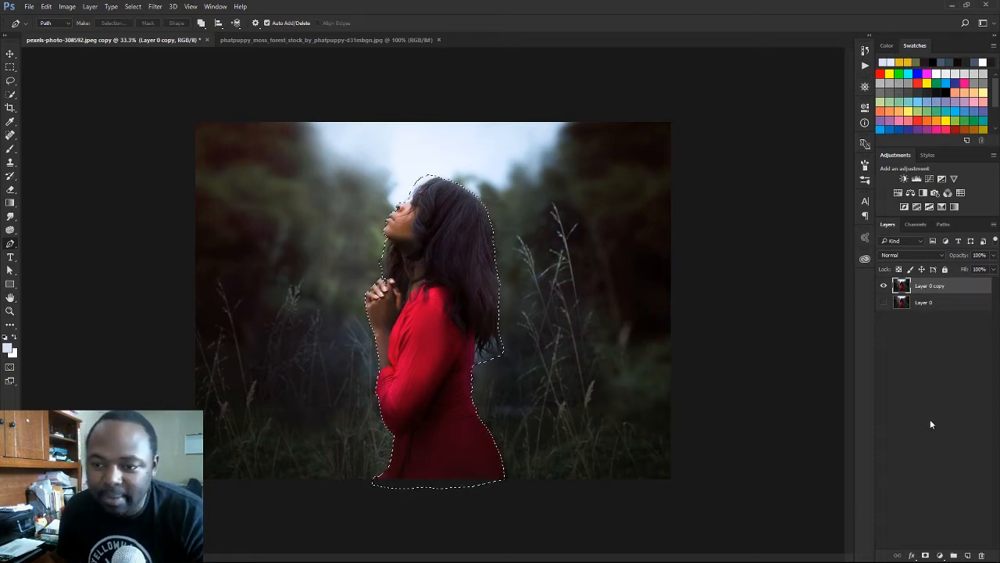
# Paste the copied selection of the woman onto a new layer and hide Layer 0 copy.
pyautogui.click(47, 6)
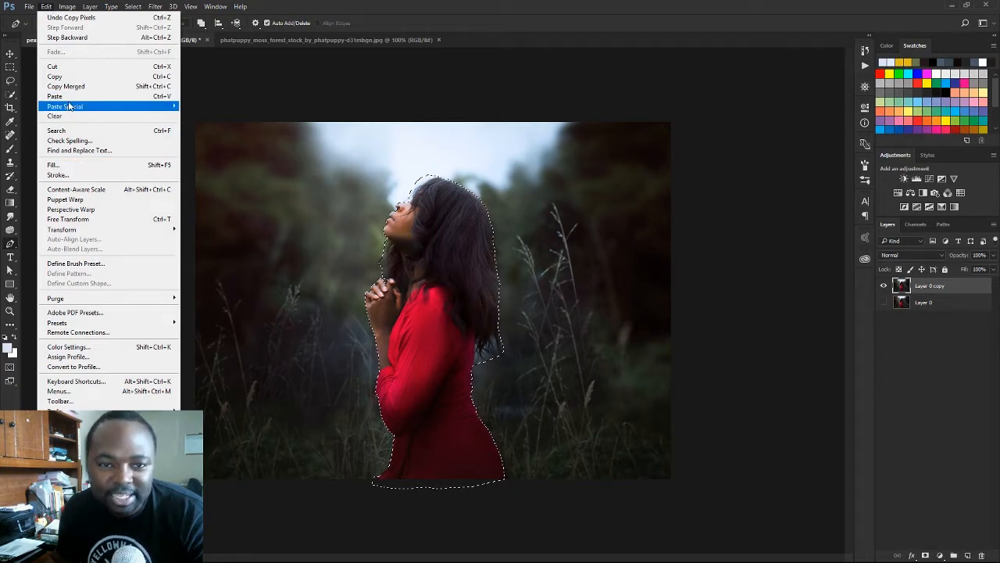
pyautogui.click(163, 97)
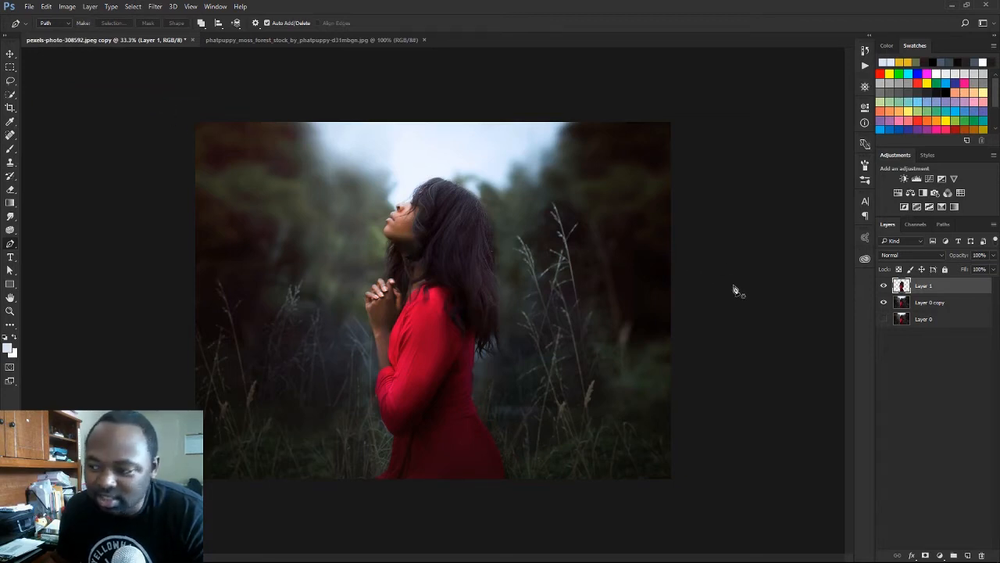
pyautogui.click(884, 303)
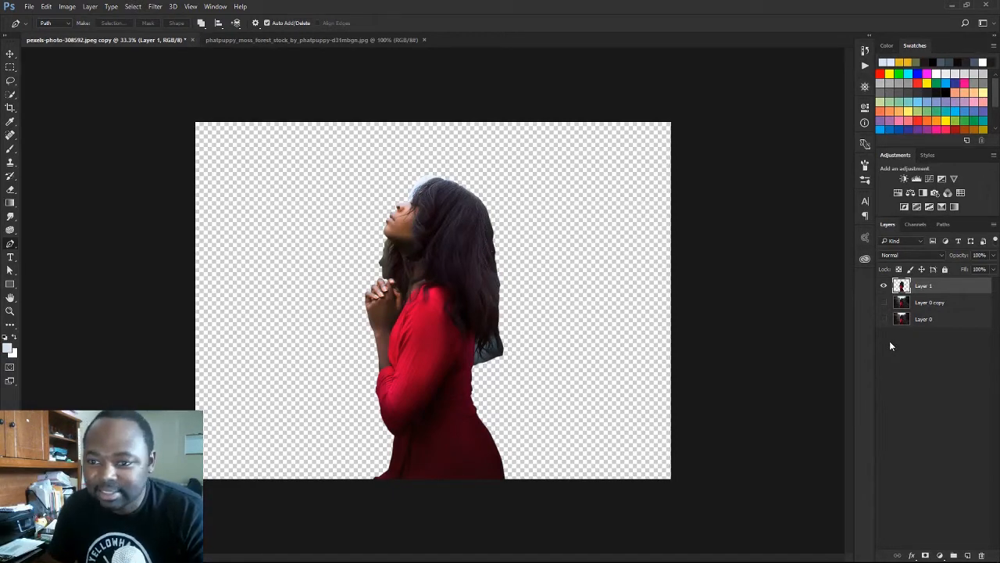
# Undo the pasted cutout and the path-to-selection conversion, and show Layer 0 copy again.
pyautogui.hotkey('ctrl', 'z')
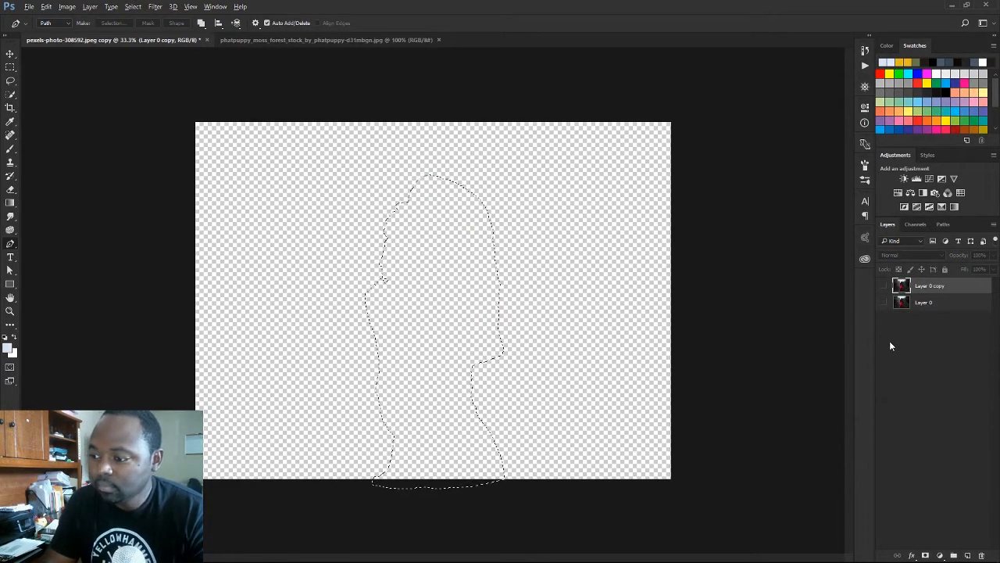
pyautogui.hotkey('ctrl', 'z')
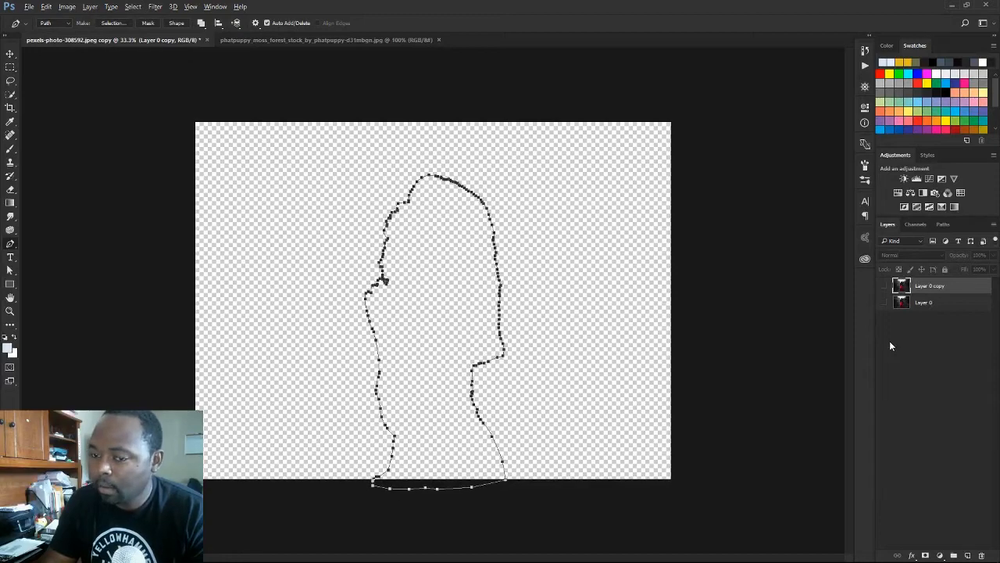
pyautogui.click(884, 286)
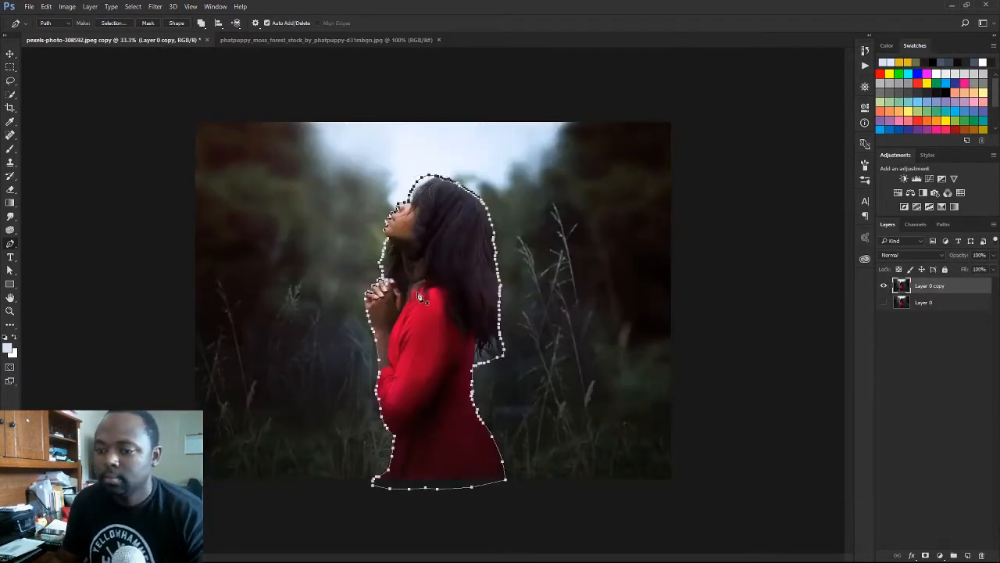
# Make a new anti-aliased selection from the path and add it as a layer mask on Layer 0 copy.
pyautogui.rightClick(425, 273)
pyautogui.click(486, 324)
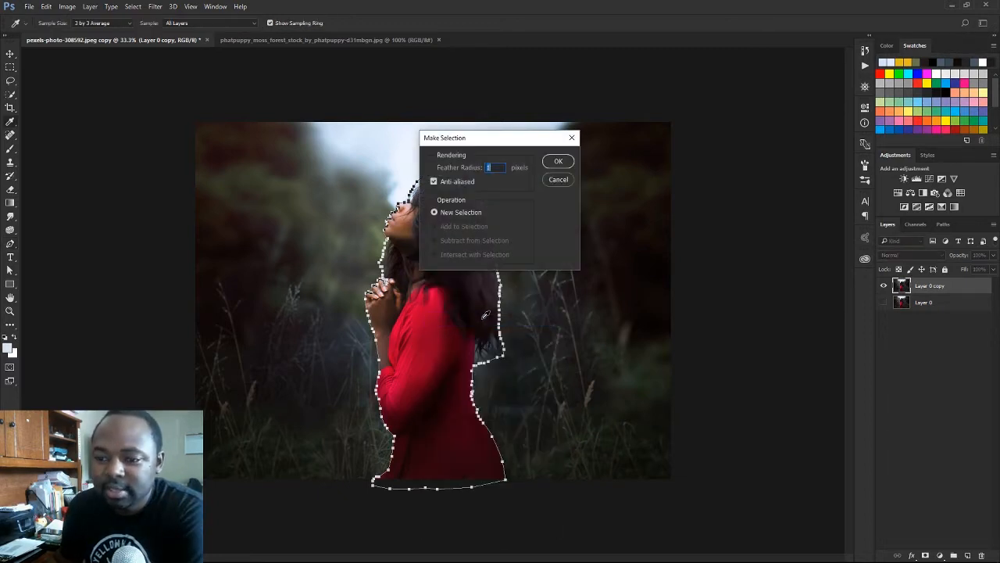
pyautogui.click(558, 162)
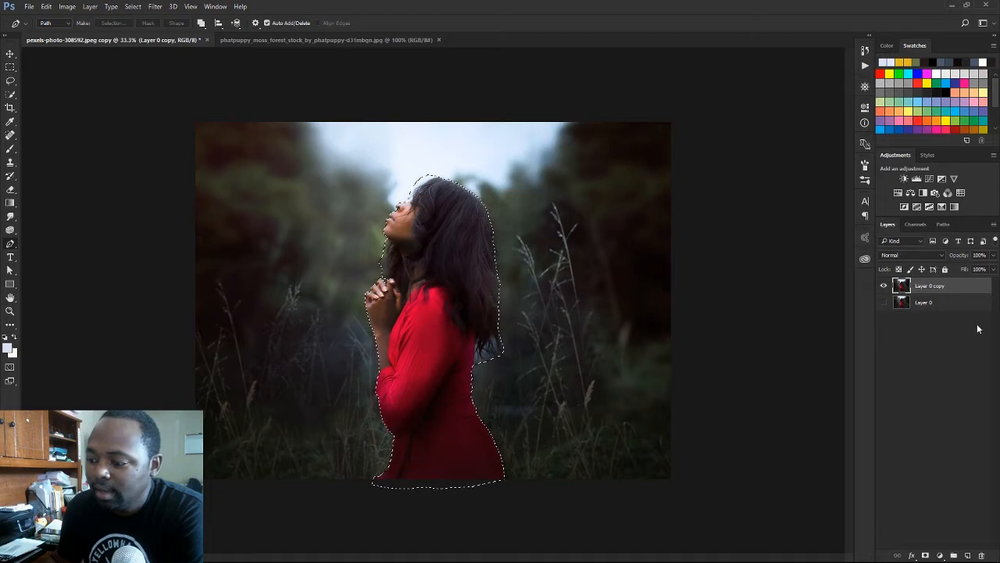
pyautogui.click(926, 555)
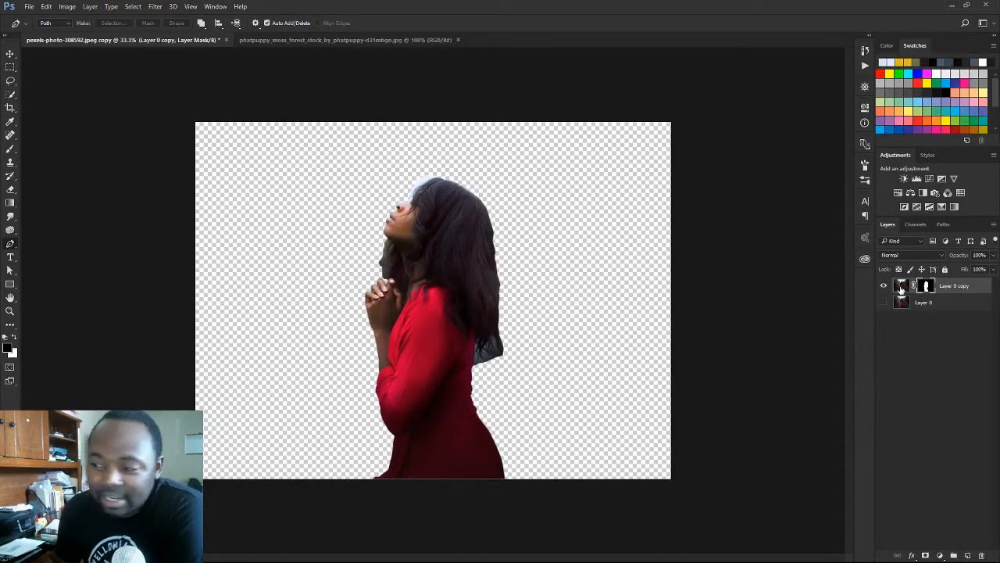
# Duplicate the masked Layer 0 copy, hide the duplicate, and make the original masked layer's image active.
pyautogui.moveTo(901, 287); pyautogui.dragTo(967, 555)
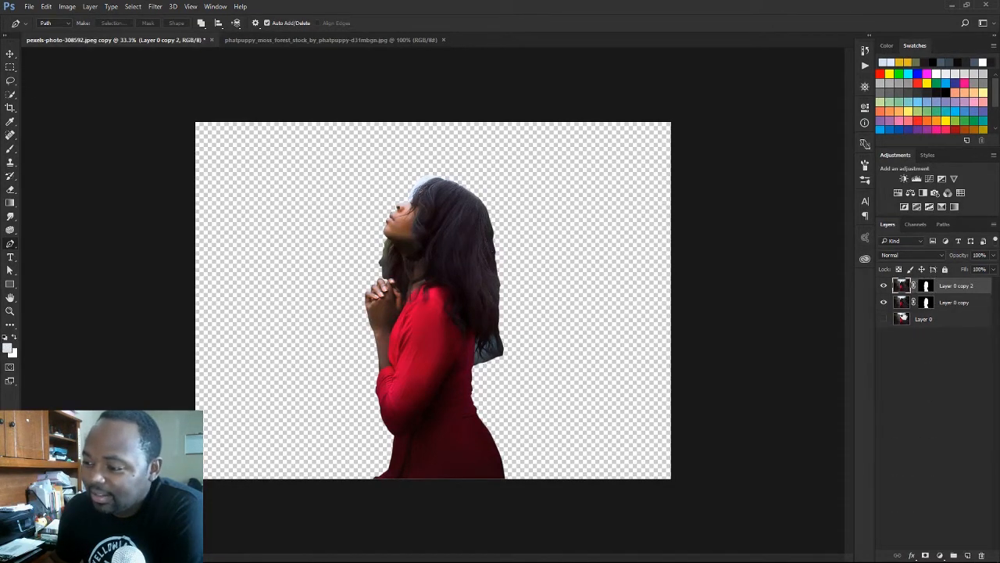
pyautogui.click(884, 286)
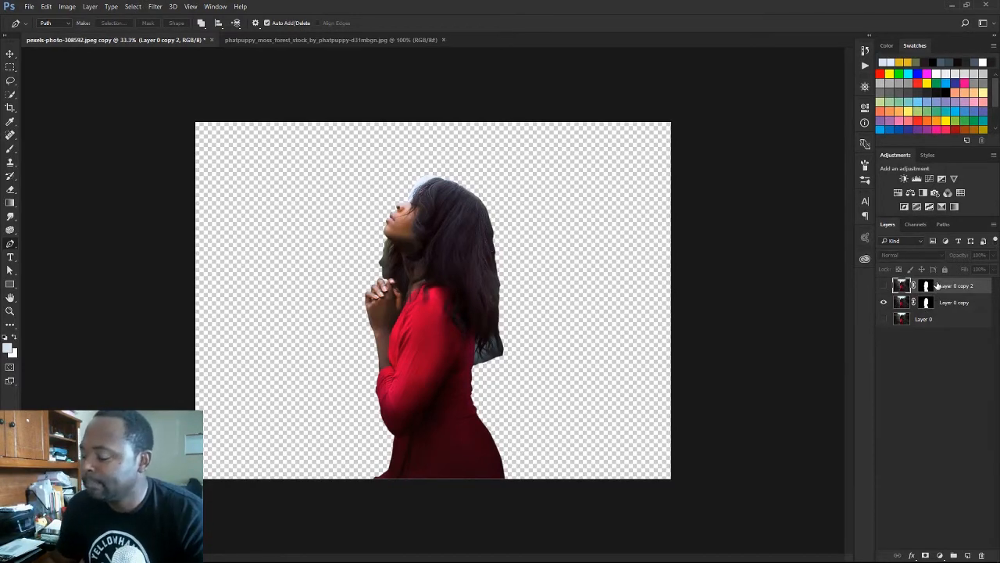
pyautogui.click(926, 303)
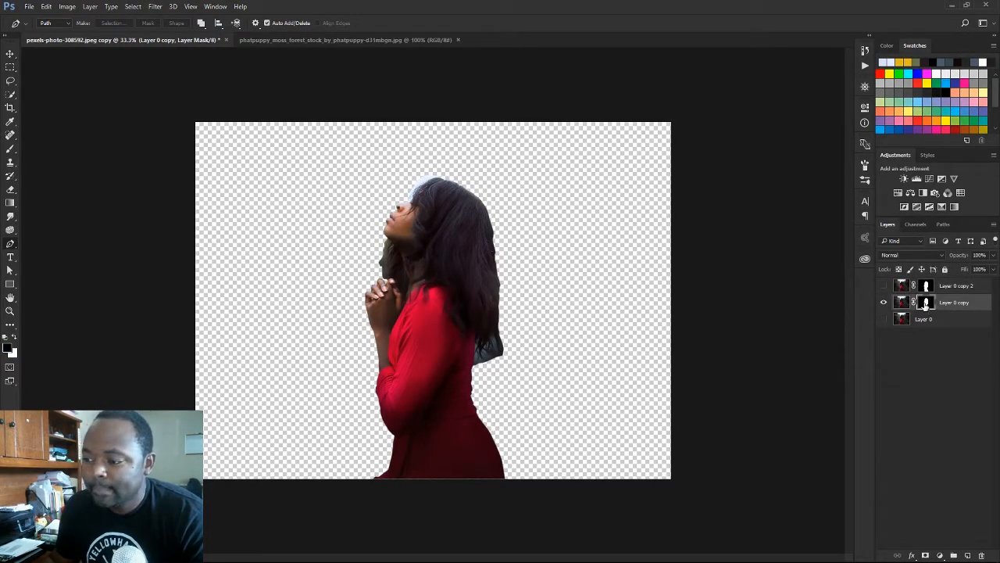
pyautogui.click(903, 303)
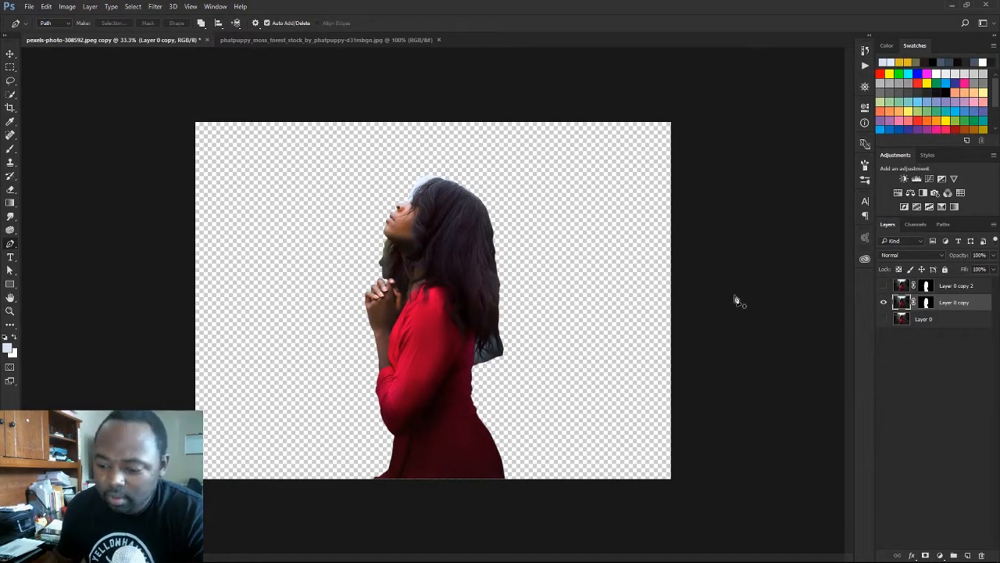
# Lasso the wispy hair tips and the leftover background between them, beside the back of the dress.
pyautogui.hotkey('ctrl', '+')
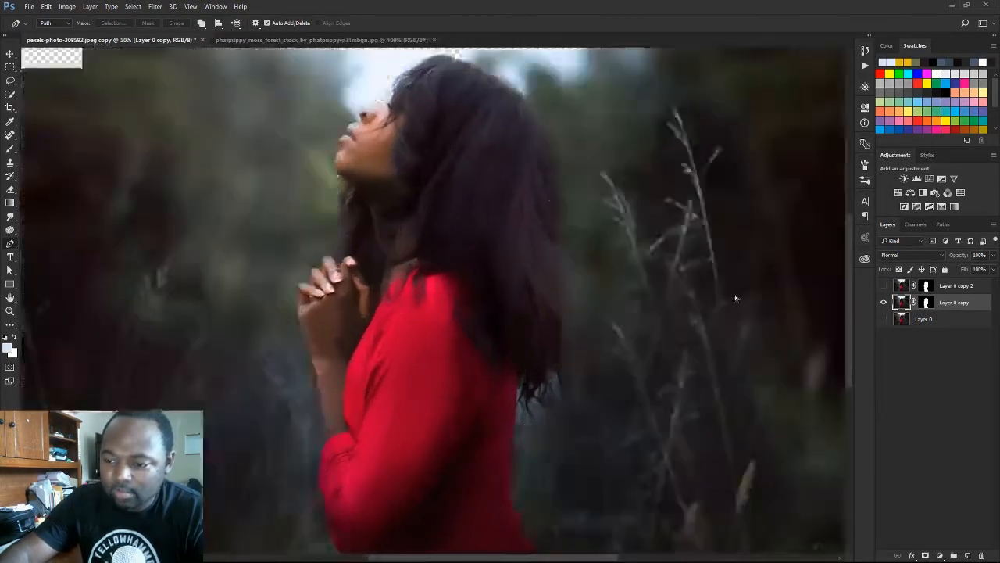
pyautogui.hotkey('ctrl', '+')
pyautogui.hotkey('ctrl', '+')
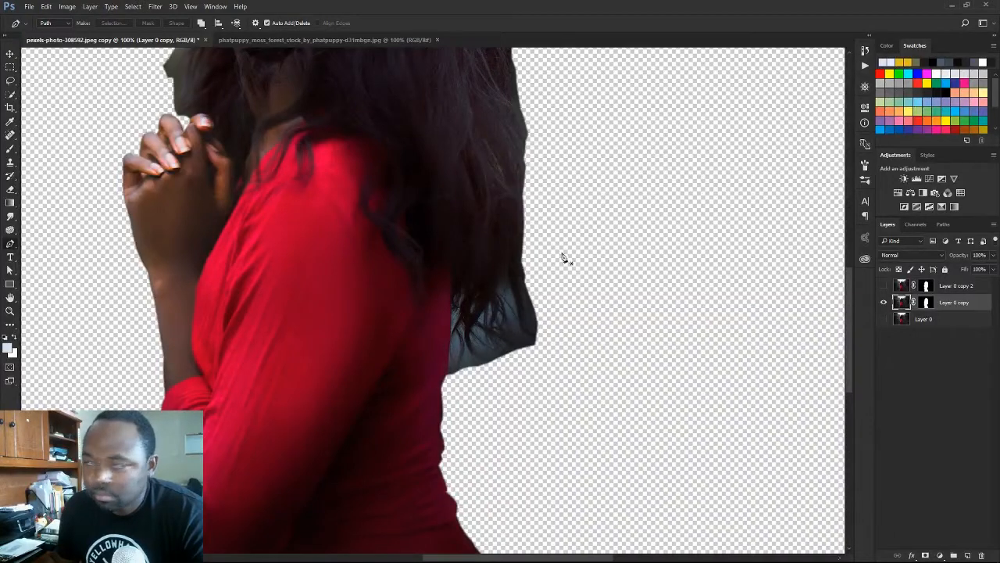
pyautogui.click(11, 82)
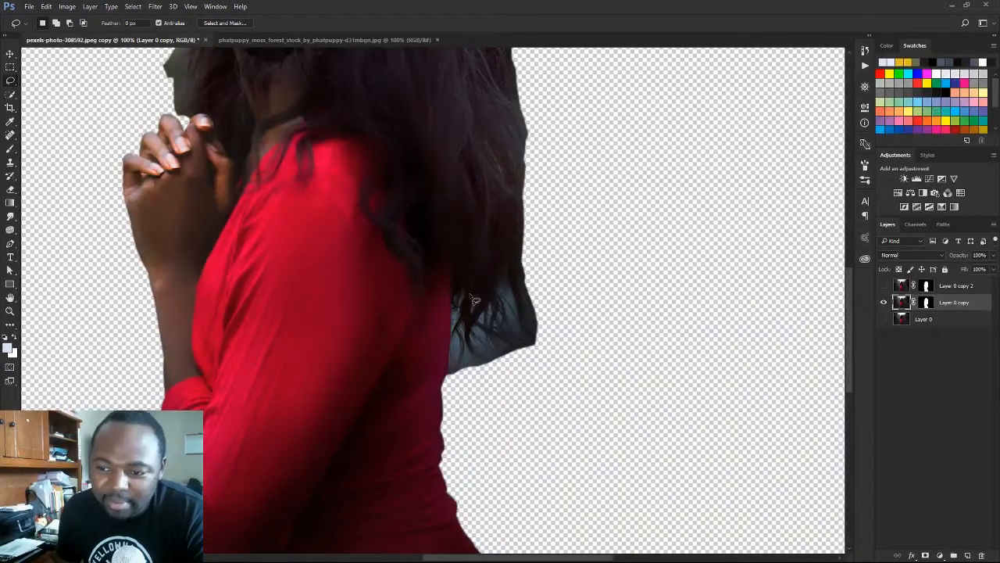
pyautogui.moveTo(450, 277)
pyautogui.mouseDown()
pyautogui.moveTo(444, 383)
pyautogui.moveTo(522, 372)
pyautogui.moveTo(540, 340)
pyautogui.moveTo(522, 246)
pyautogui.moveTo(452, 275)
pyautogui.mouseUp()
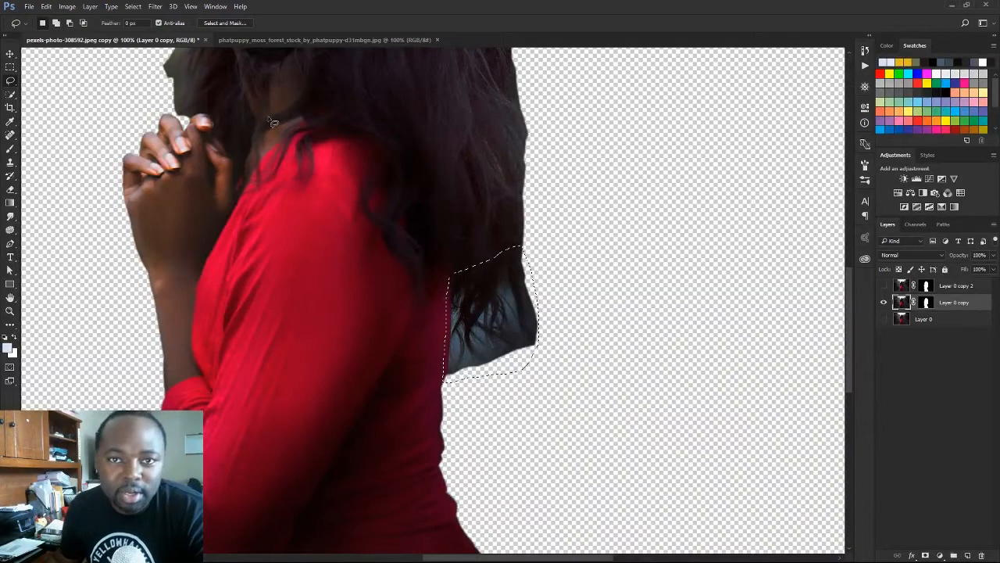
# Open Color Range on the lassoed area, set Fuzziness to 56, and sample the background between the hair strands.
pyautogui.click(133, 8)
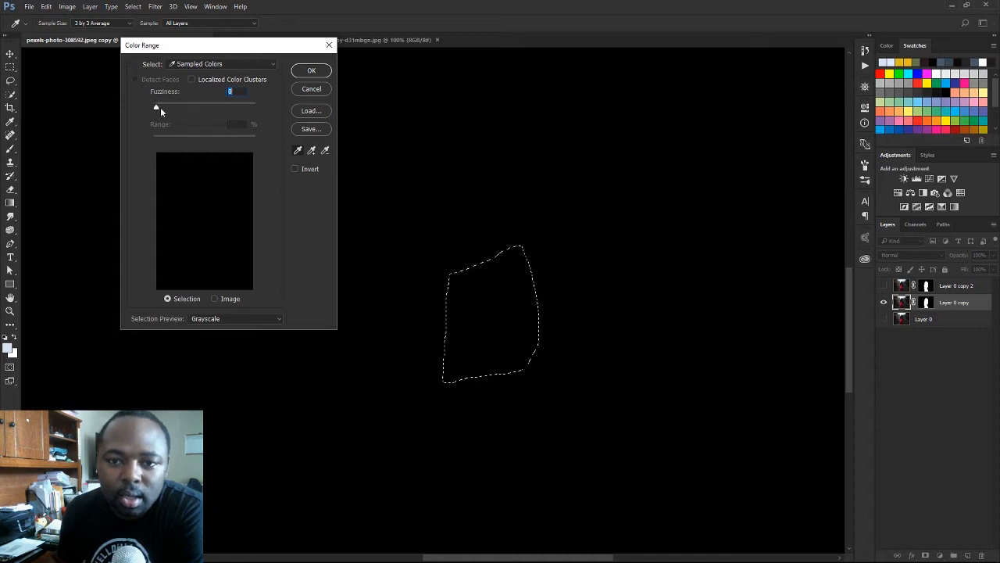
pyautogui.click(214, 299)
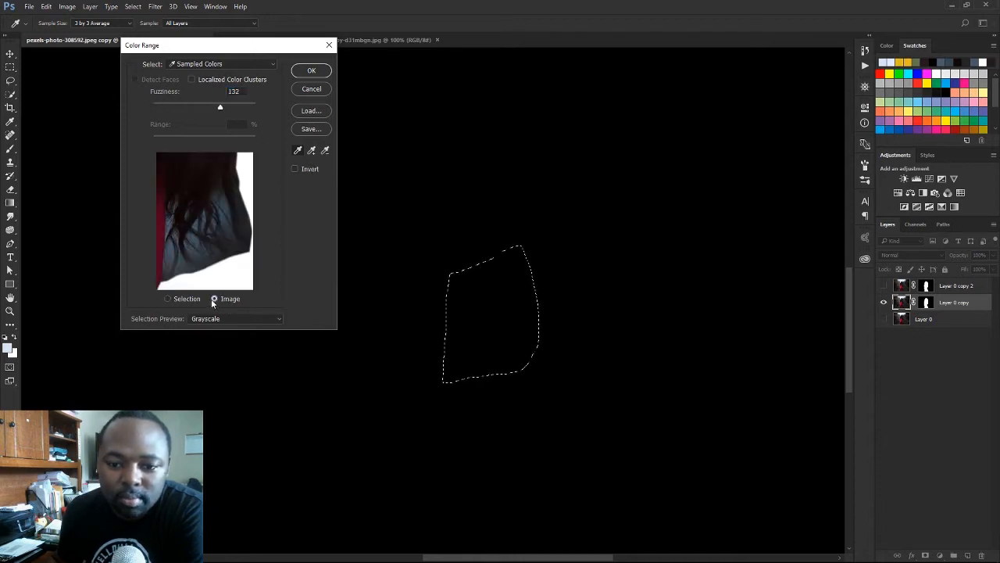
pyautogui.click(168, 299)
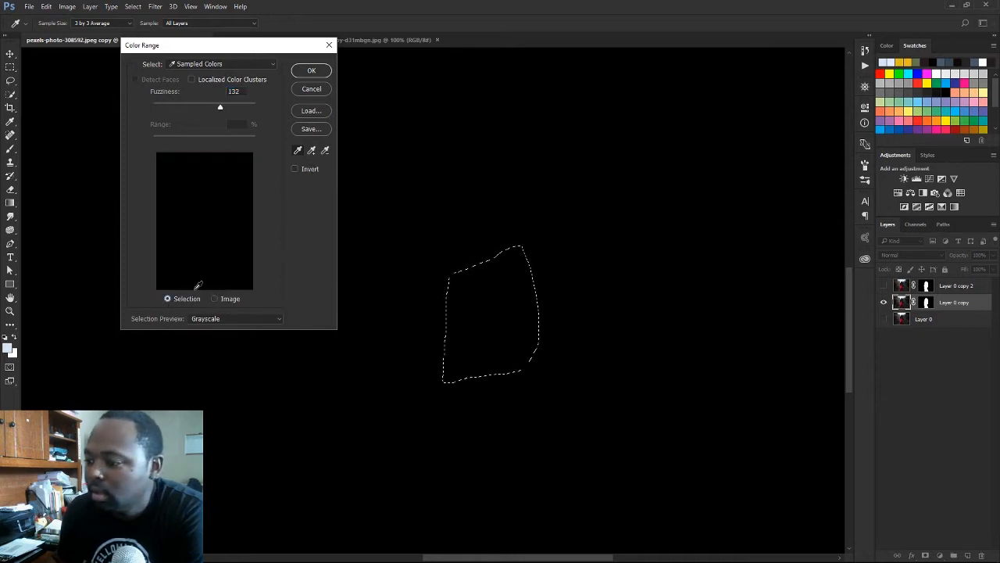
pyautogui.moveTo(220, 107); pyautogui.dragTo(182, 107)
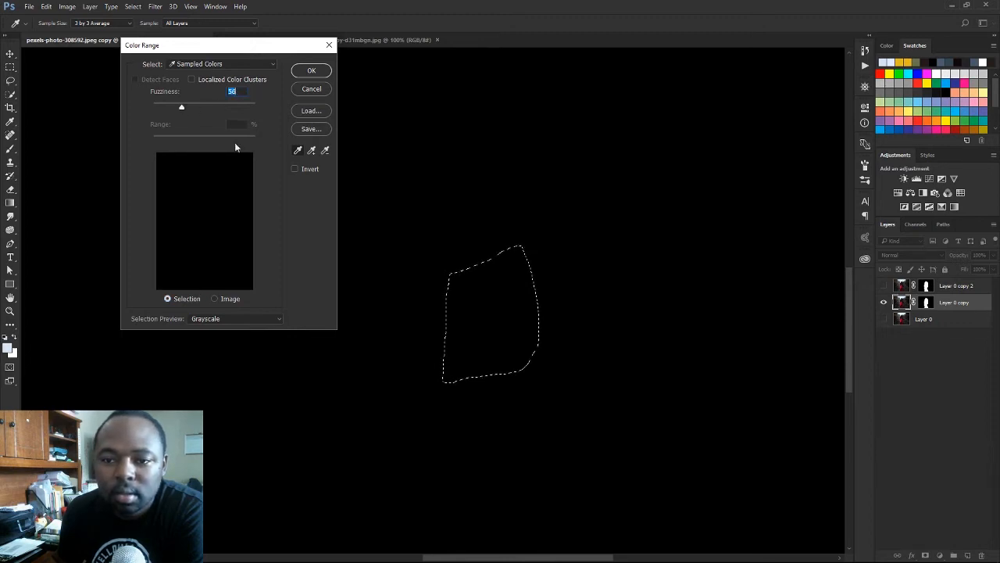
pyautogui.click(223, 195)
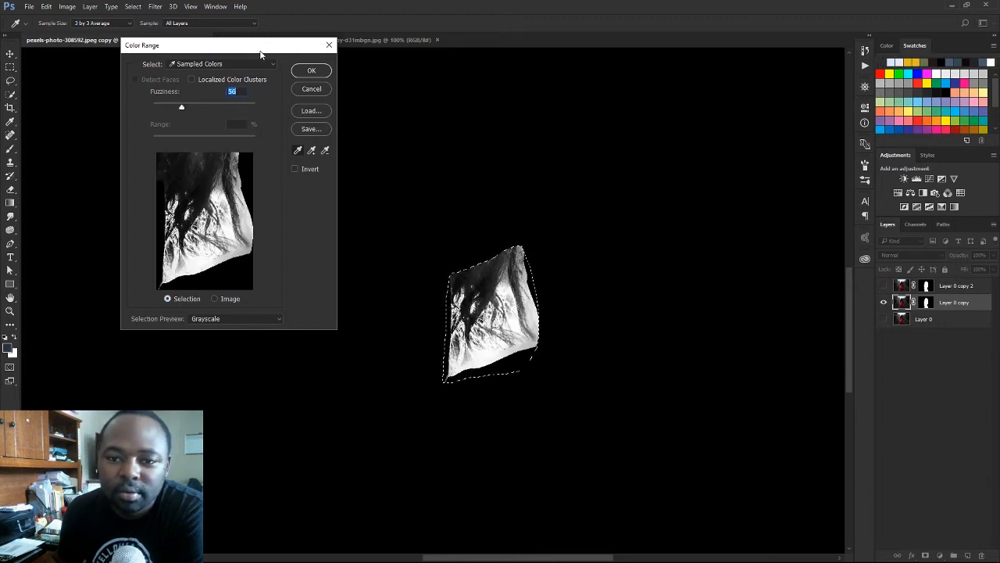
pyautogui.moveTo(261, 54); pyautogui.dragTo(303, 67)
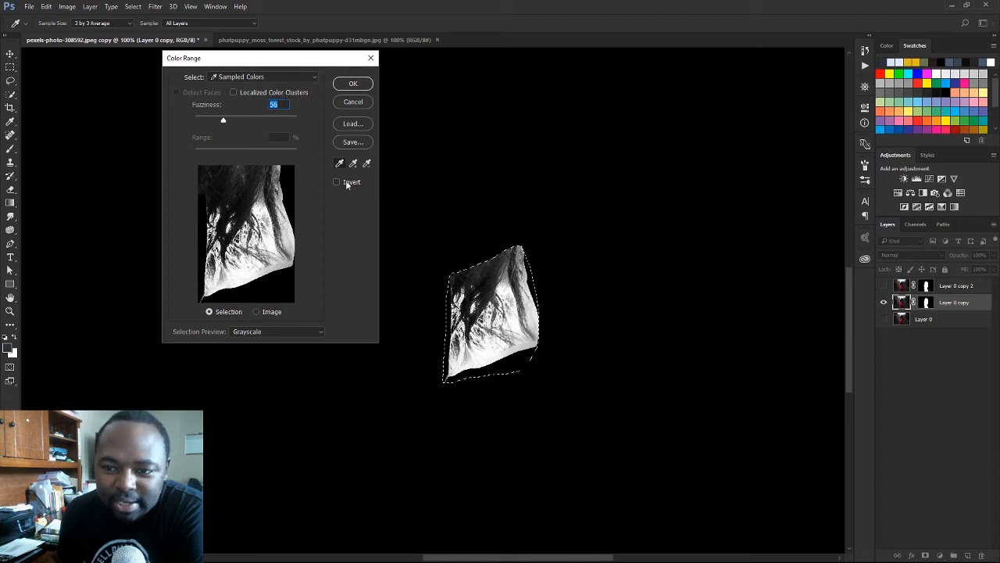
# Resample the bluish background below the hair strands using the Image preview, and return to the Selection preview.
pyautogui.click(256, 311)
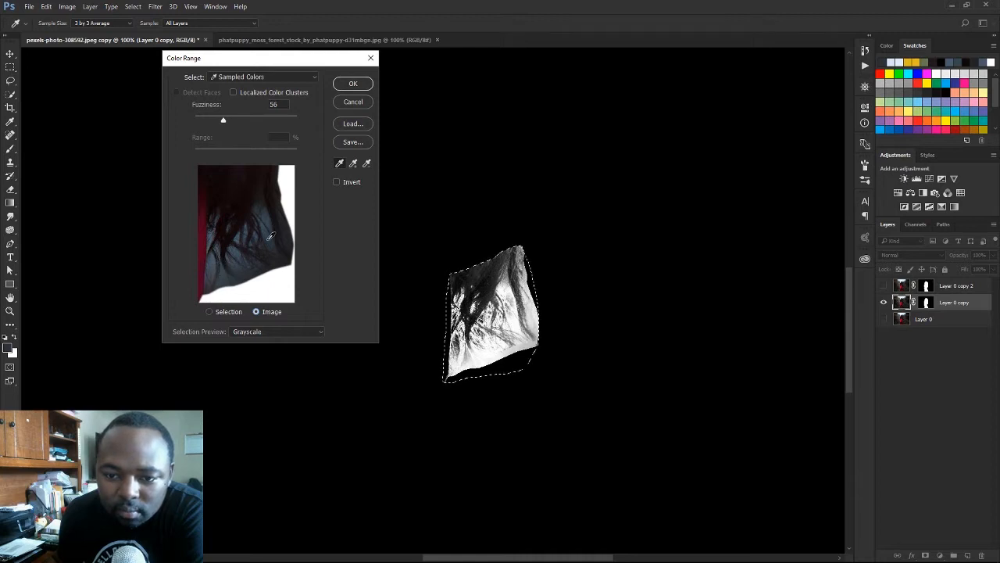
pyautogui.click(227, 274)
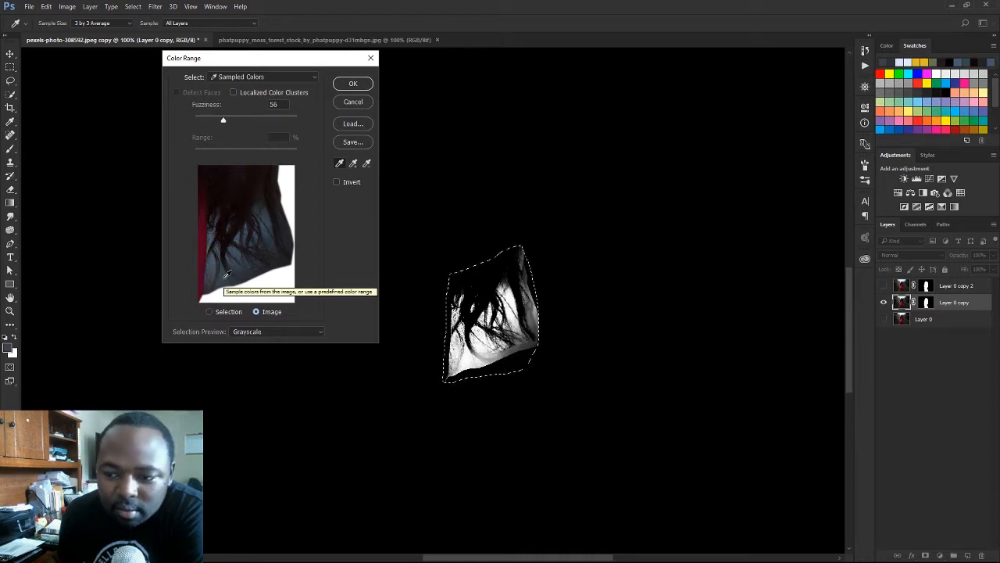
pyautogui.click(209, 311)
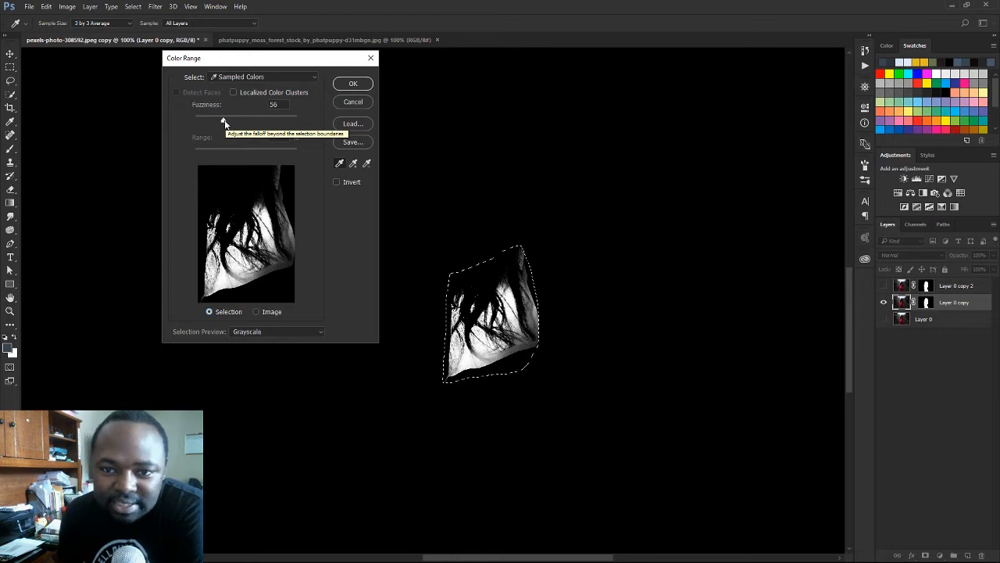
# Try different Fuzziness levels for the sampled background in Color Range and set the value to 60.
pyautogui.moveTo(225, 123); pyautogui.dragTo(244, 123)
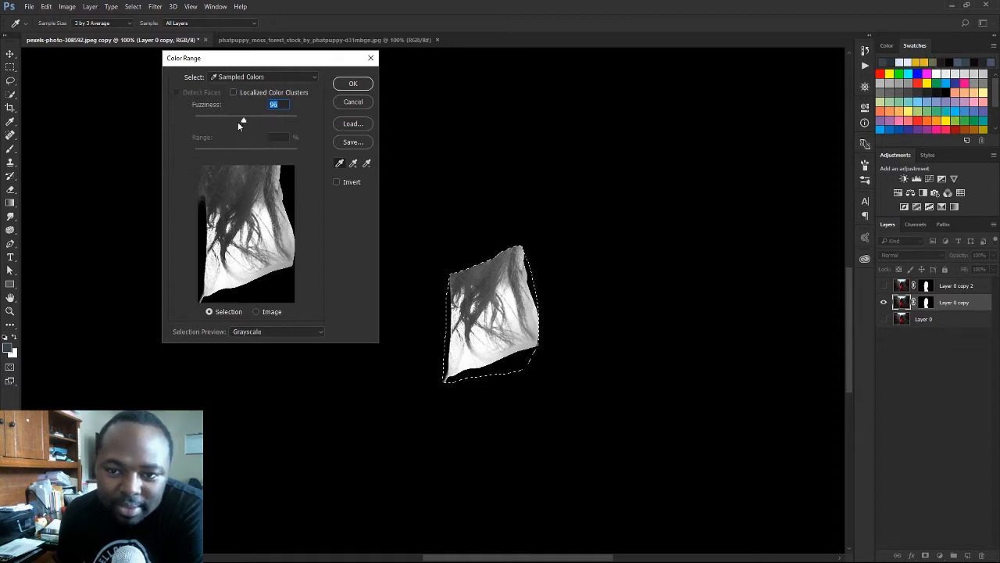
pyautogui.moveTo(243, 119); pyautogui.dragTo(226, 123)
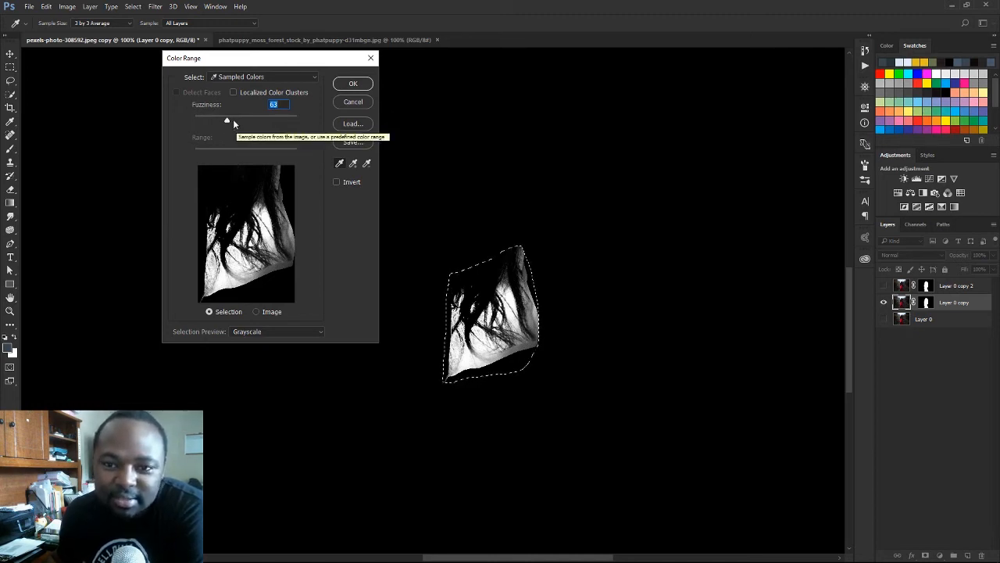
pyautogui.moveTo(228, 119); pyautogui.dragTo(224, 119)
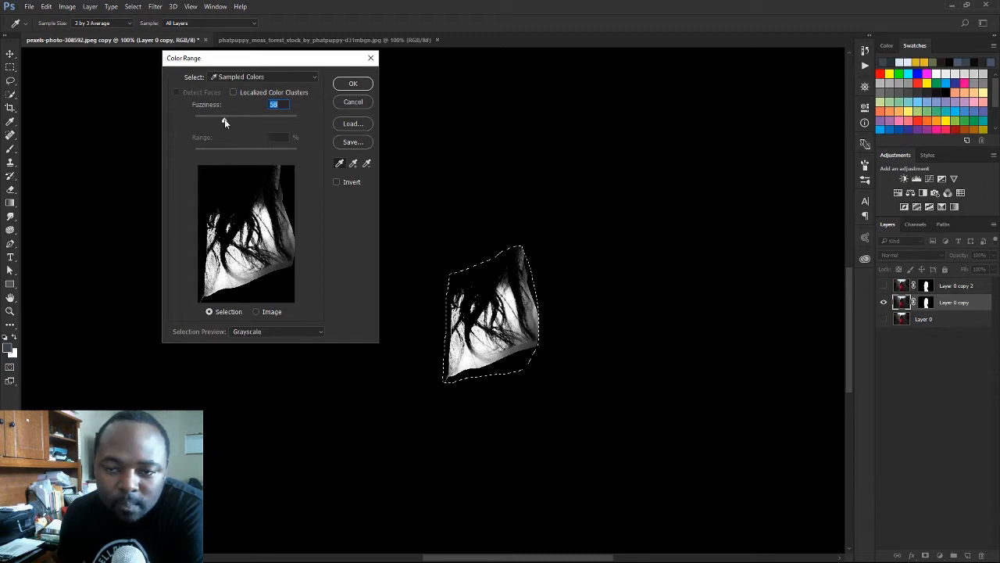
pyautogui.moveTo(225, 119); pyautogui.dragTo(225, 122)
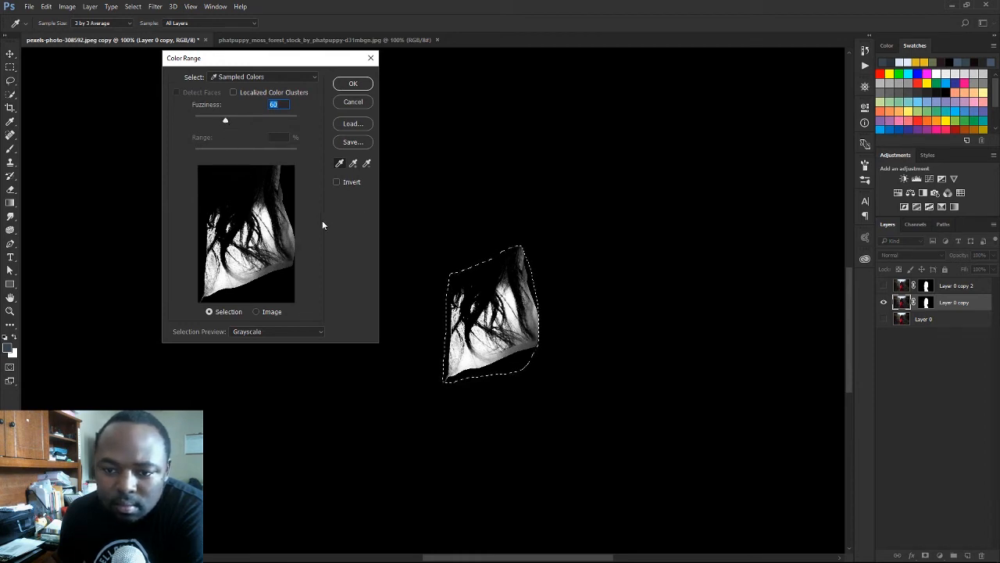
# Compare the Image and Selection previews of the hair area and accept the Color Range selection.
pyautogui.click(256, 312)
pyautogui.click(210, 311)
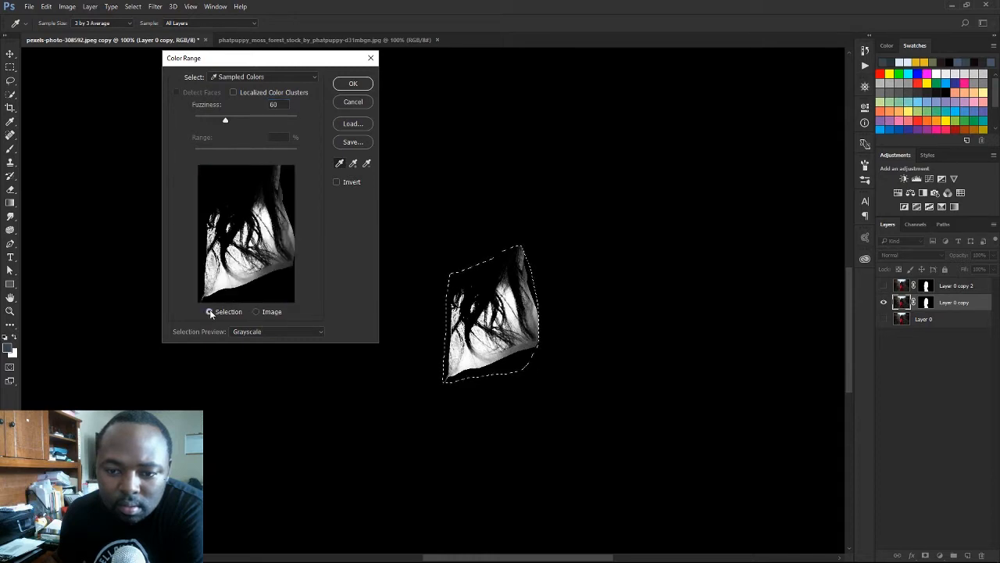
pyautogui.click(256, 312)
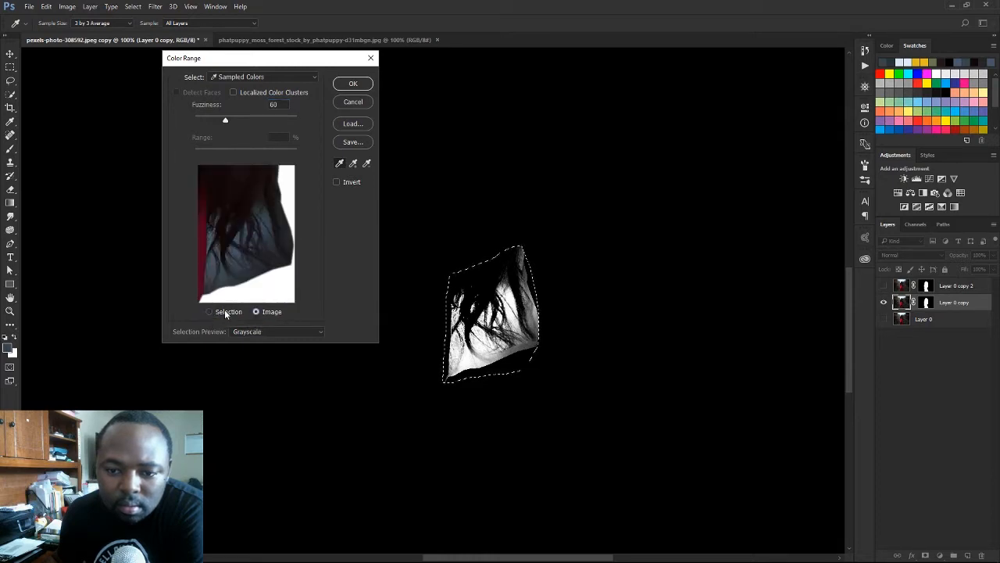
pyautogui.click(209, 311)
pyautogui.click(256, 312)
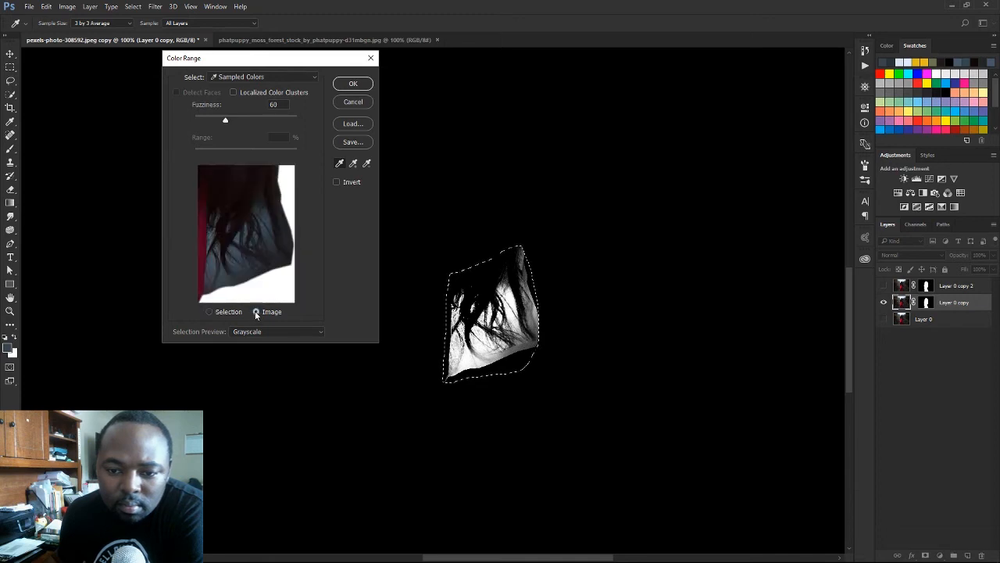
pyautogui.click(209, 312)
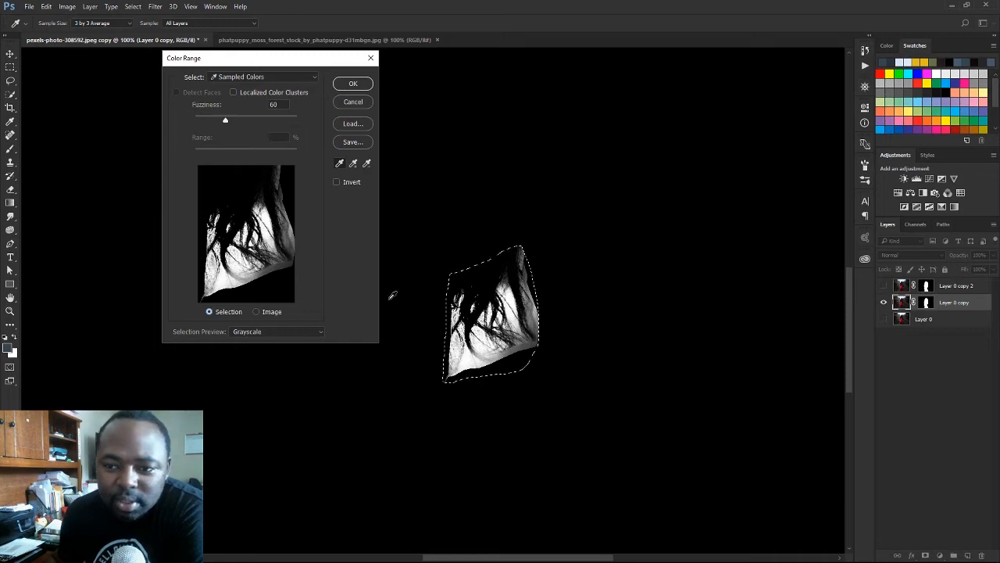
pyautogui.click(354, 85)
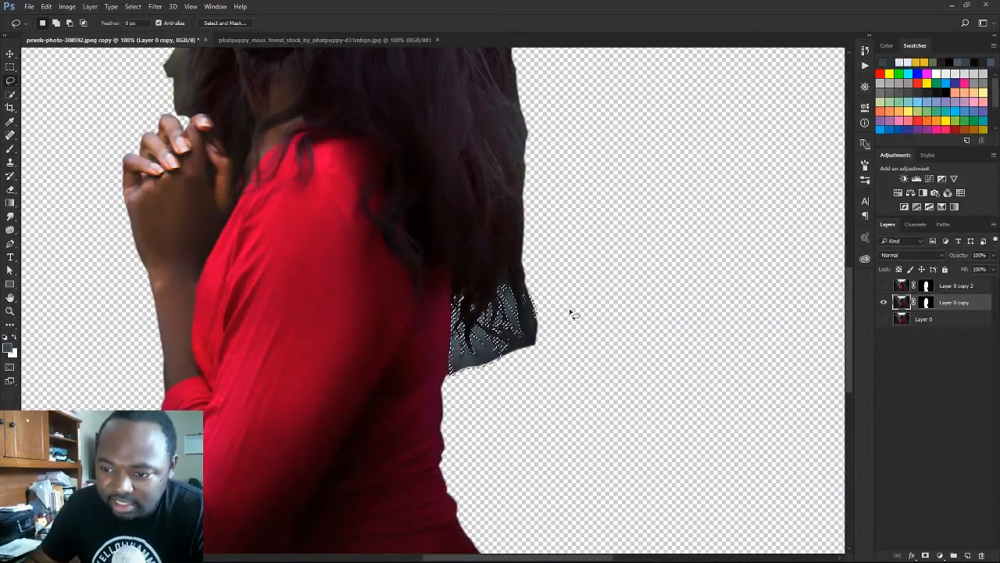
# Feather the selection of the background between the hair strands with a radius of 0.5 pixels.
pyautogui.hotkey('ctrl', 'd')
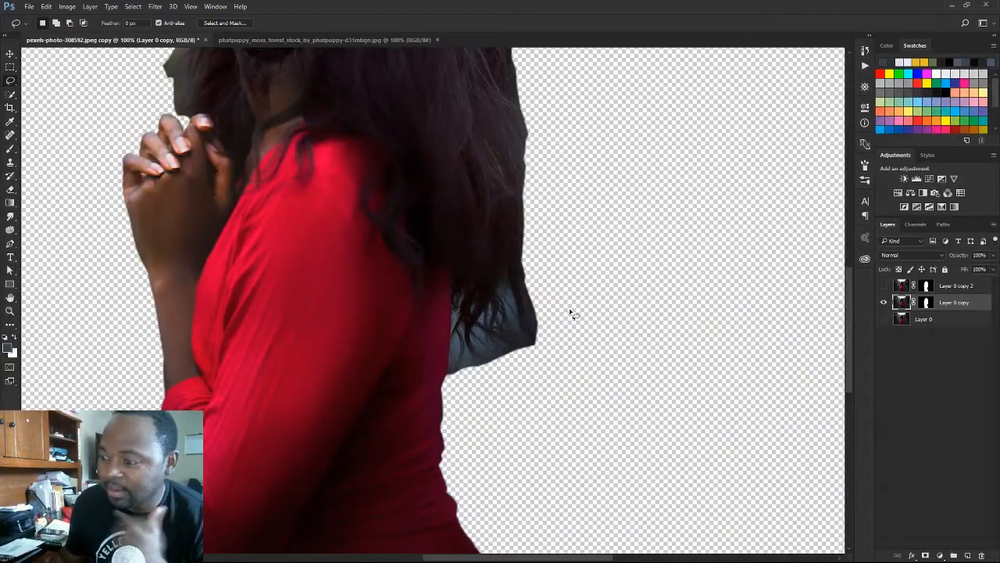
pyautogui.click(155, 6)
pyautogui.moveTo(134, 7)
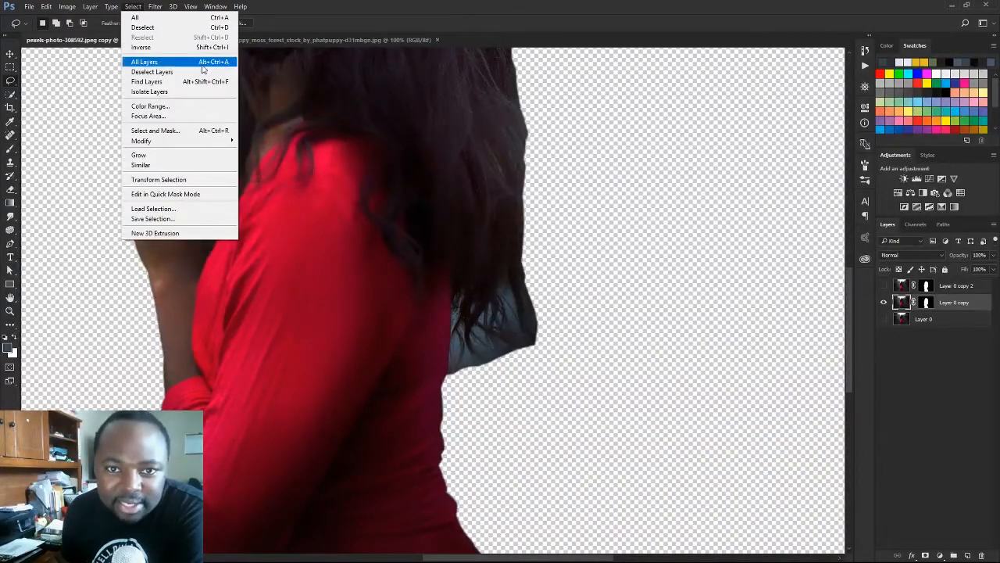
pyautogui.moveTo(199, 140)
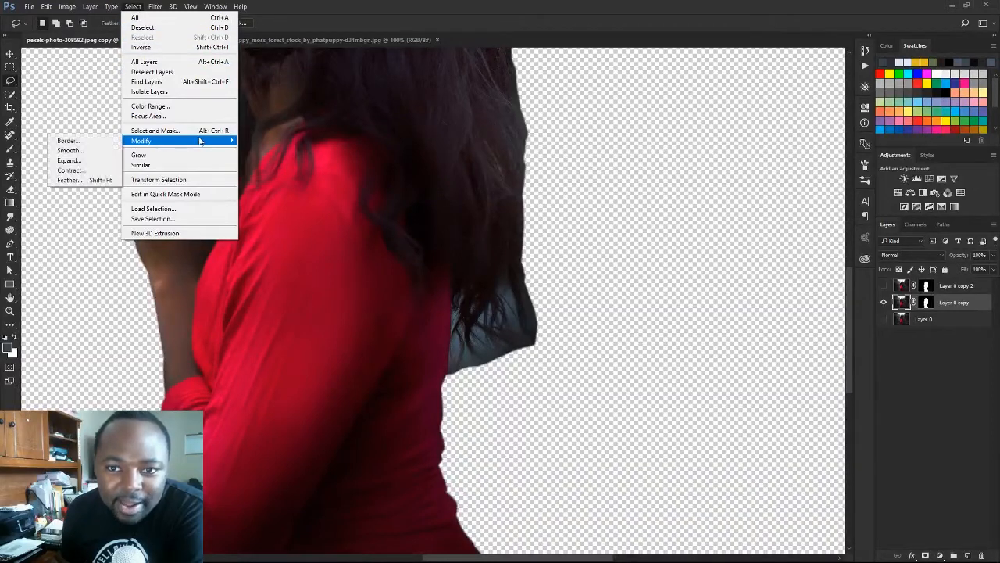
pyautogui.click(82, 181)
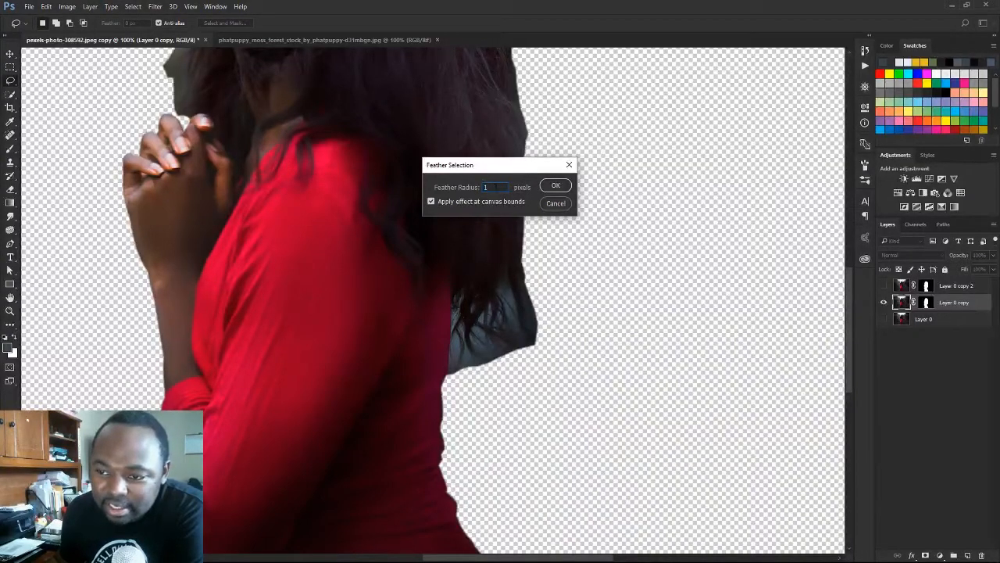
pyautogui.click(501, 187)
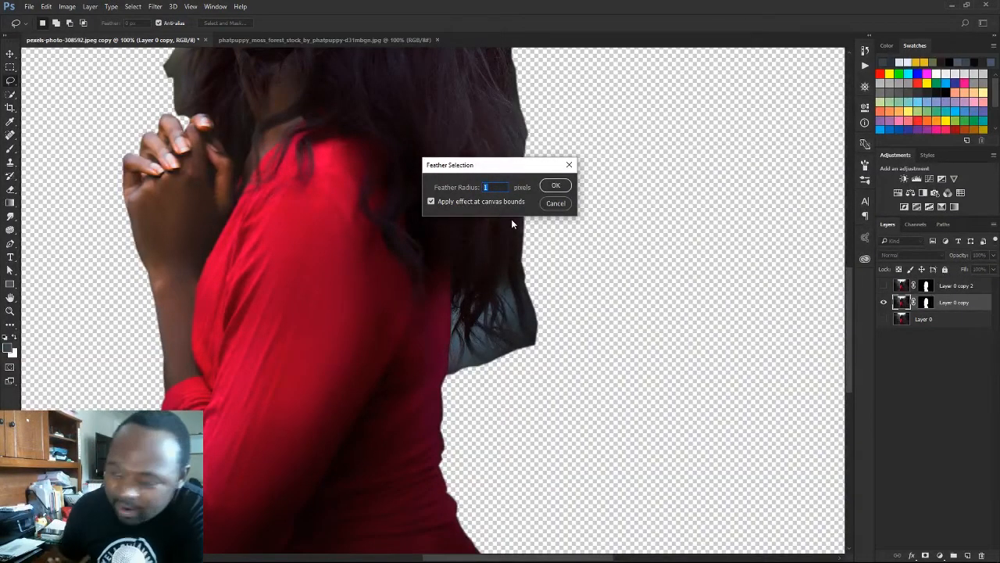
pyautogui.write('.5')
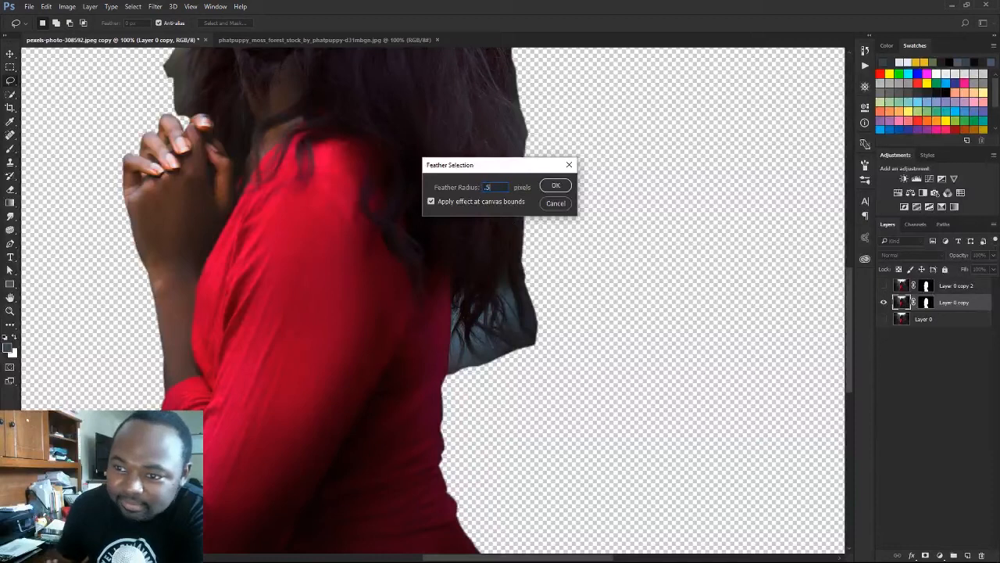
pyautogui.click(554, 185)
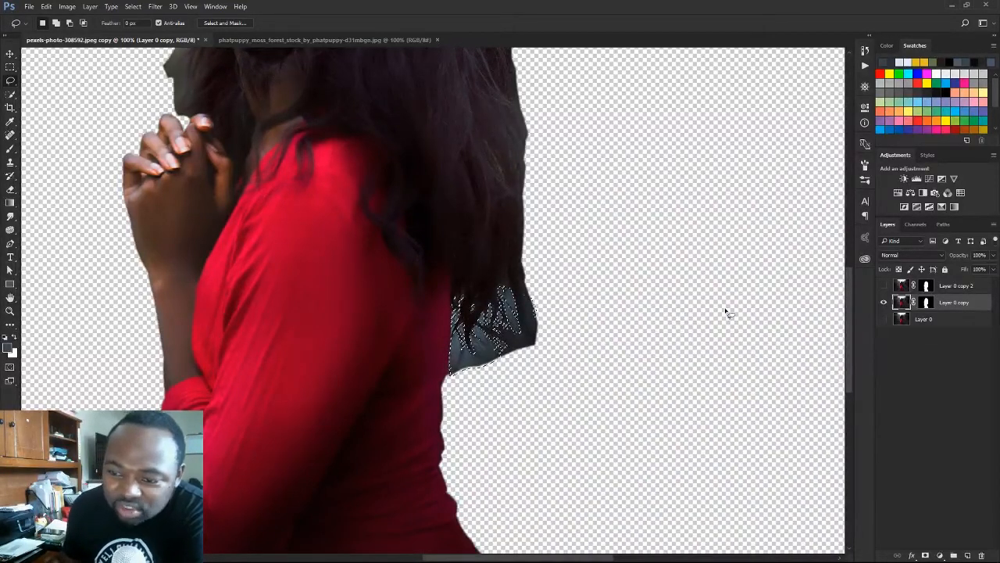
# Fill the feathered selection with black on the Layer 0 copy mask to hide the background between the hair tips.
pyautogui.click(927, 303)
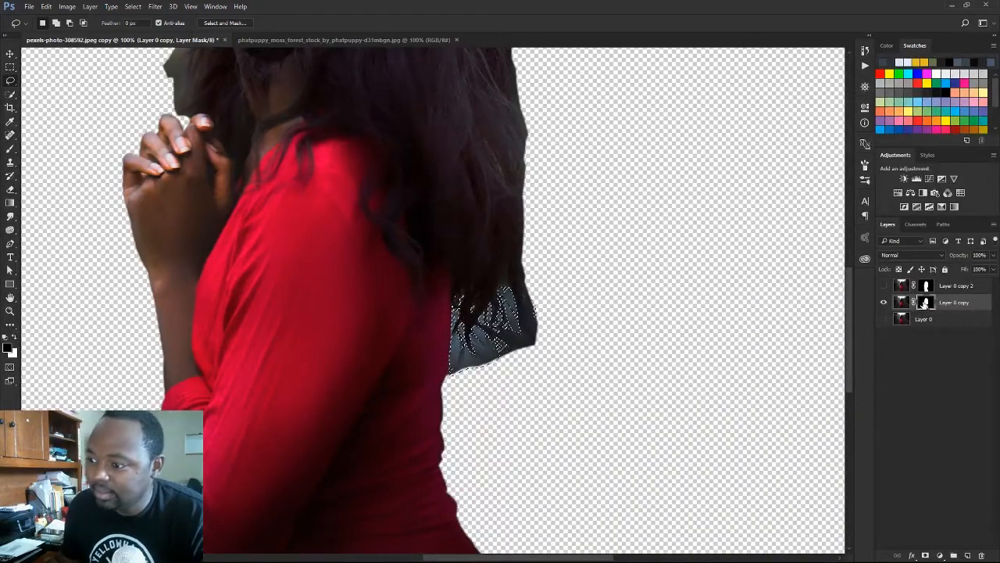
pyautogui.hotkey('alt', 'BackSpace')
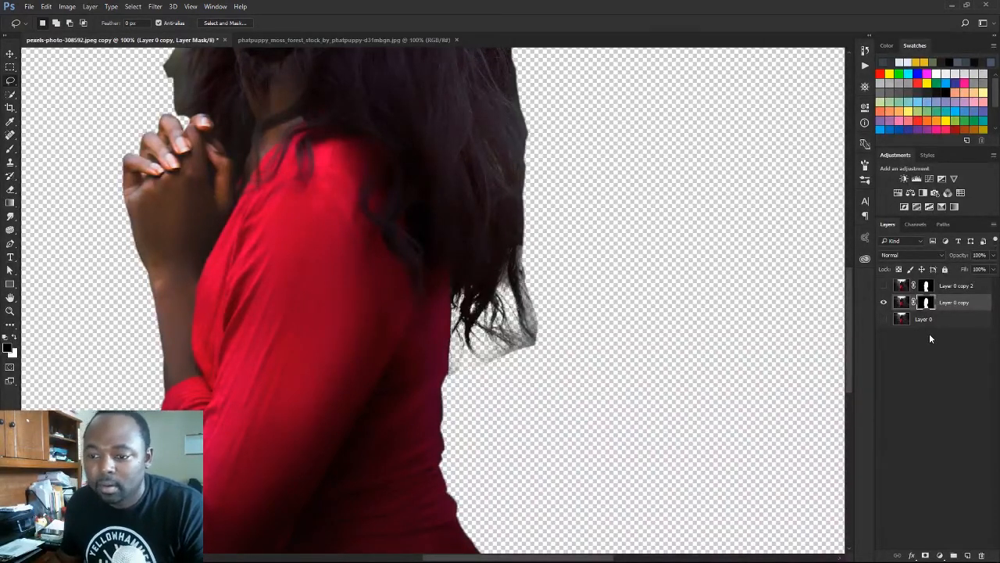
pyautogui.hotkey('ctrl', '-')
pyautogui.hotkey('ctrl', '-')
pyautogui.hotkey('ctrl', '-')
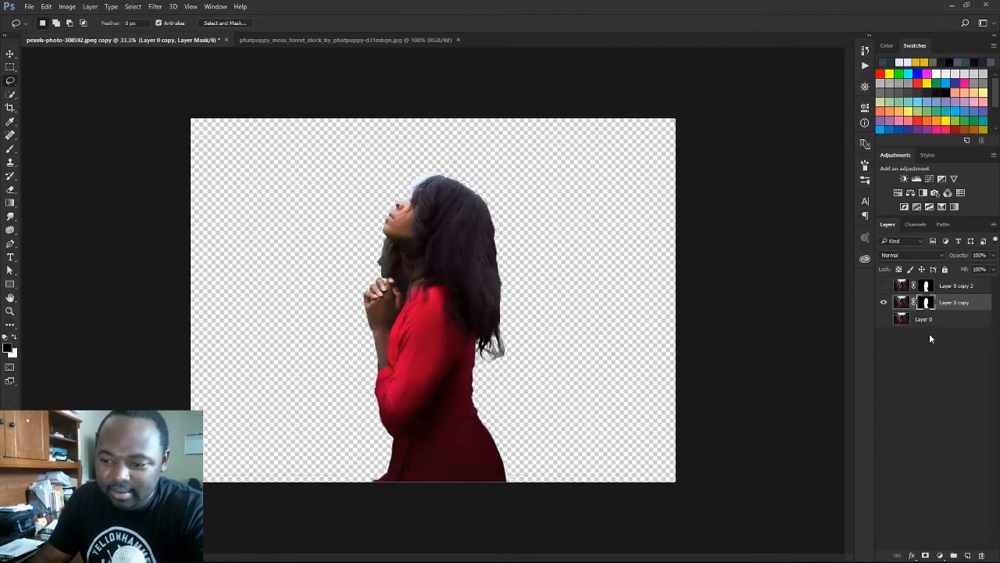
# Paint black on the mask with a size 25 soft brush along the outer edge of the hair tips to remove the leftover fringe.
pyautogui.hotkey('ctrl', '+')
pyautogui.hotkey('ctrl', '+')
pyautogui.hotkey('ctrl', '+')
pyautogui.hotkey('ctrl', '+')
pyautogui.moveTo(763, 334); pyautogui.dragTo(535, 307)
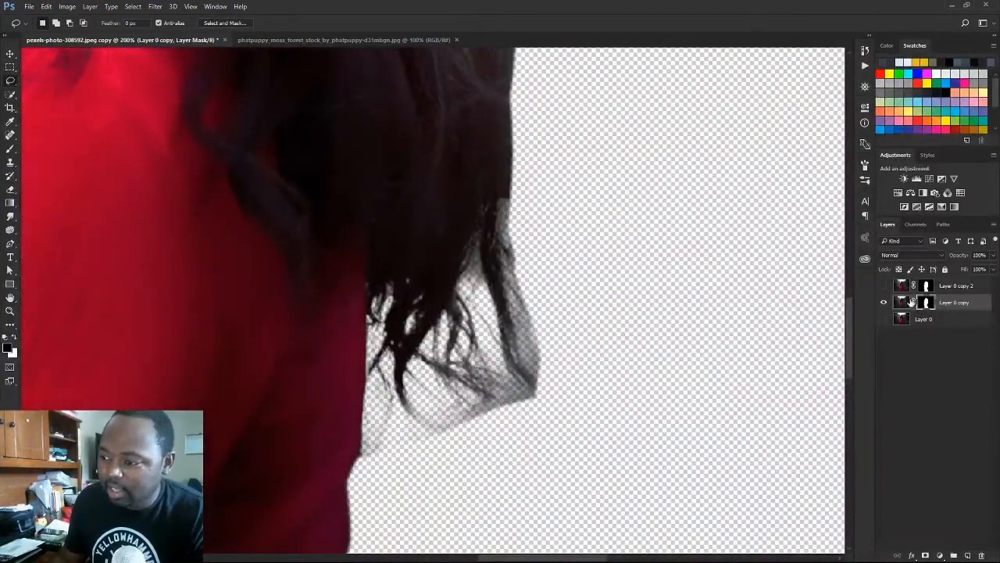
pyautogui.press('b')
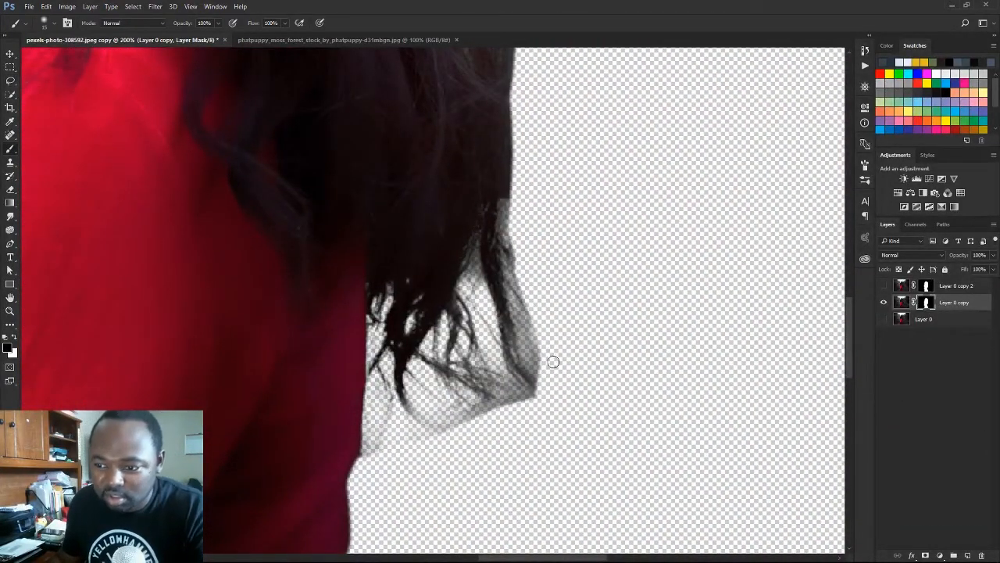
pyautogui.press(']')
pyautogui.press(']')
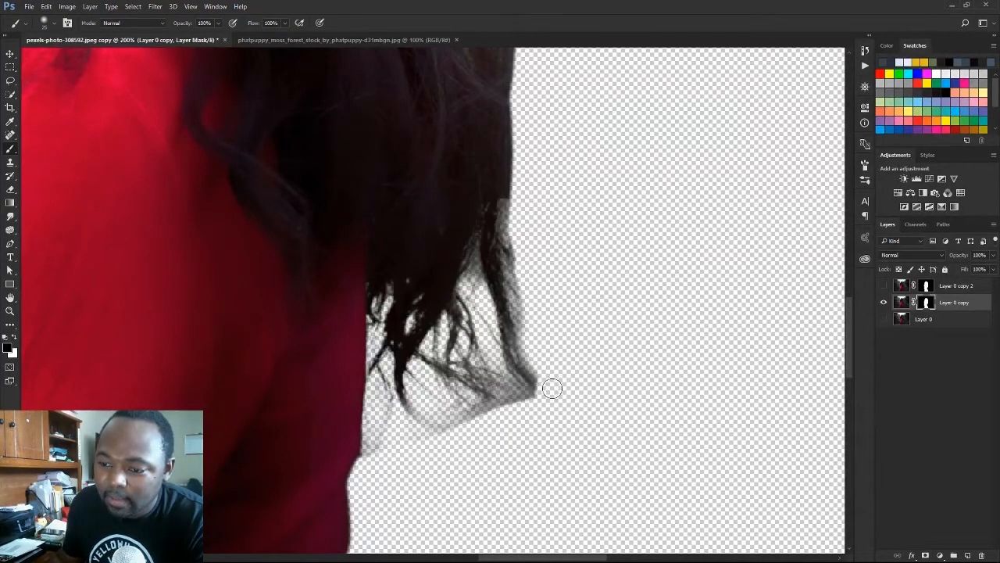
pyautogui.moveTo(552, 389)
pyautogui.mouseDown()
pyautogui.moveTo(493, 420)
pyautogui.moveTo(434, 423)
pyautogui.moveTo(438, 437)
pyautogui.moveTo(374, 451)
pyautogui.mouseUp()
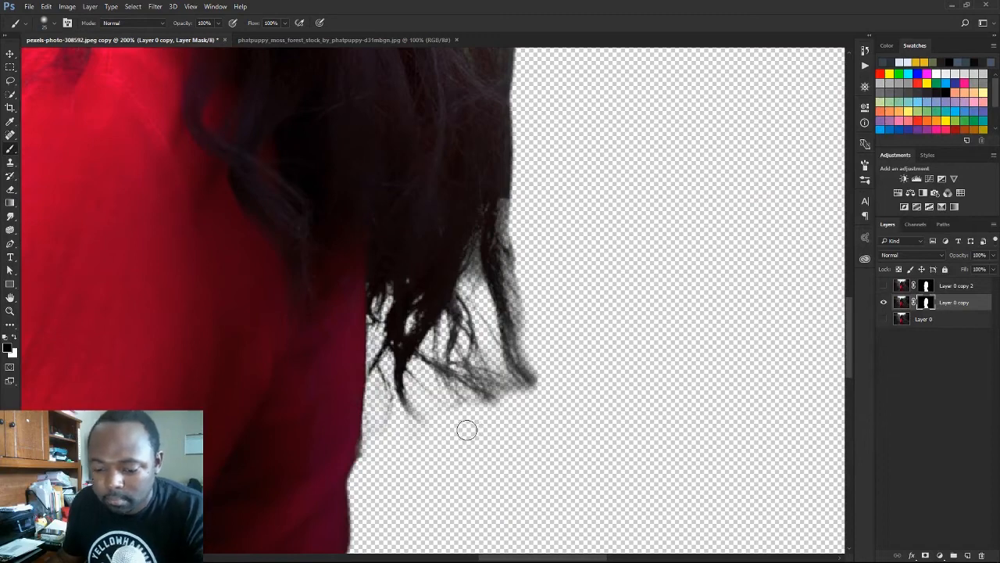
# Paint white on the mask with a size 20 brush to restore the hair at the hard transition above the wispy tips.
pyautogui.press('x')
pyautogui.press('[')
pyautogui.press('[')
pyautogui.press('[')
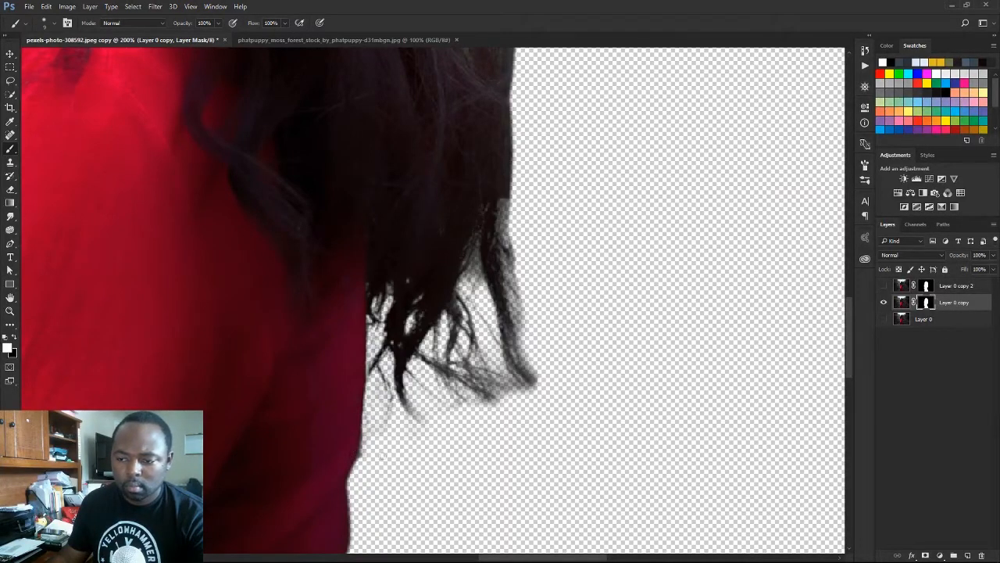
pyautogui.press('x')
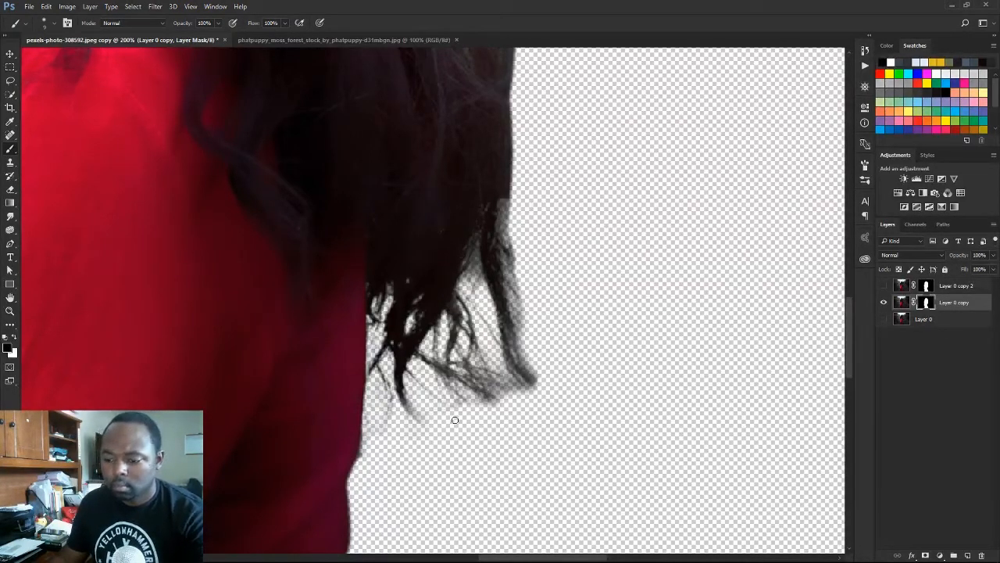
pyautogui.press(']')
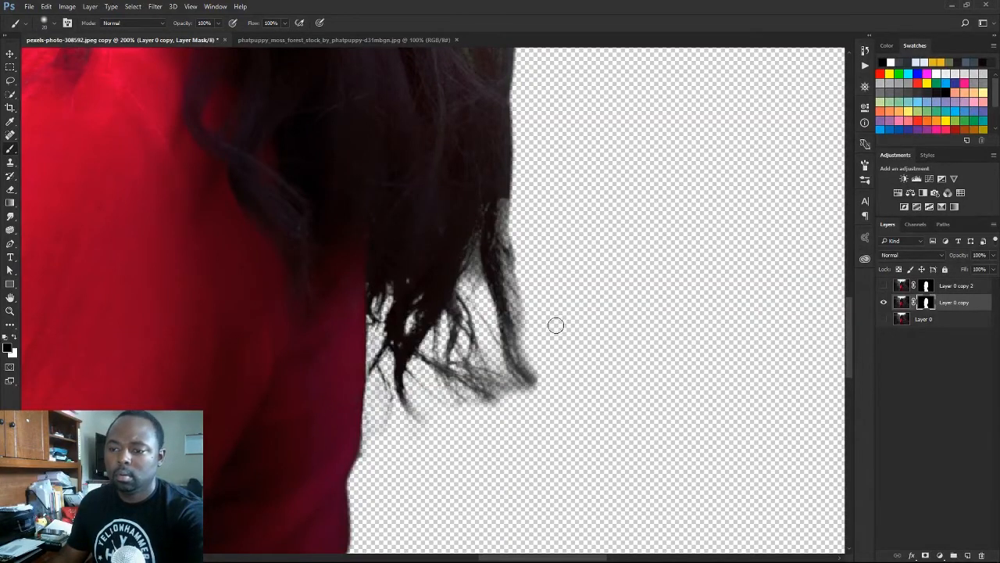
pyautogui.press('x')
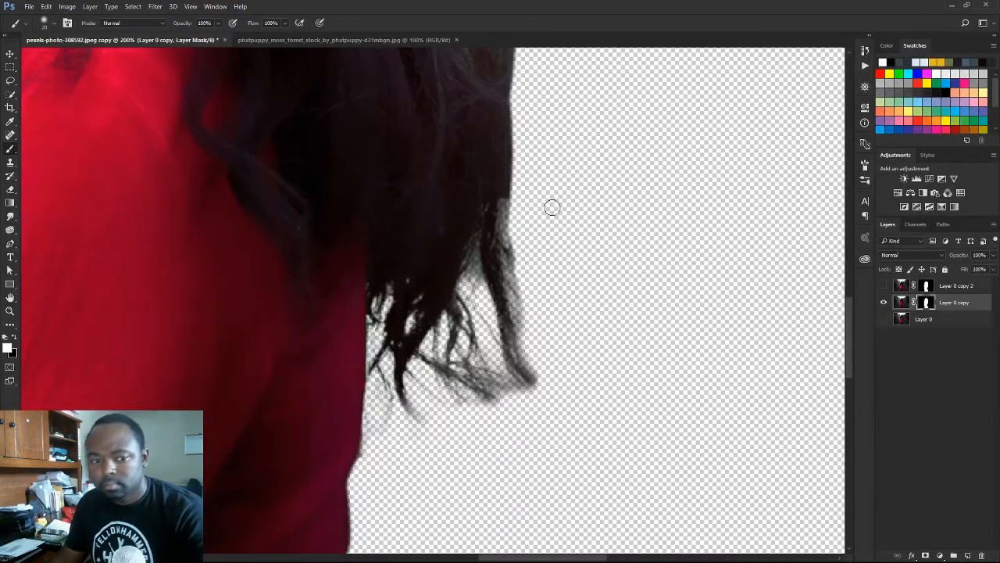
pyautogui.moveTo(500, 196); pyautogui.dragTo(494, 221)
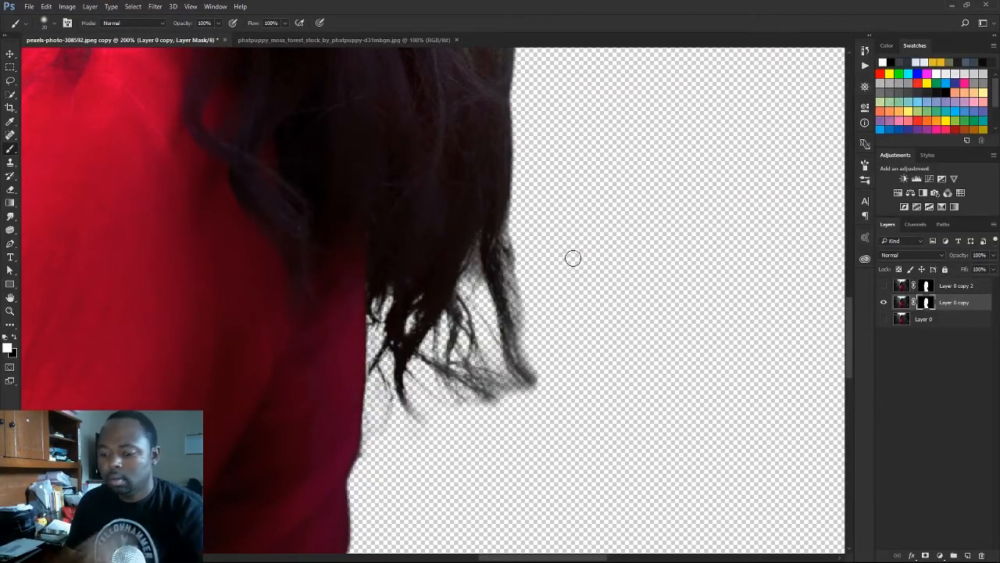
# On the Layer 0 copy image, lasso the area of greenish background and hair between the chin and the raised hands.
pyautogui.hotkey('ctrl', '-')
pyautogui.hotkey('ctrl', '-')
pyautogui.hotkey('ctrl', '-')
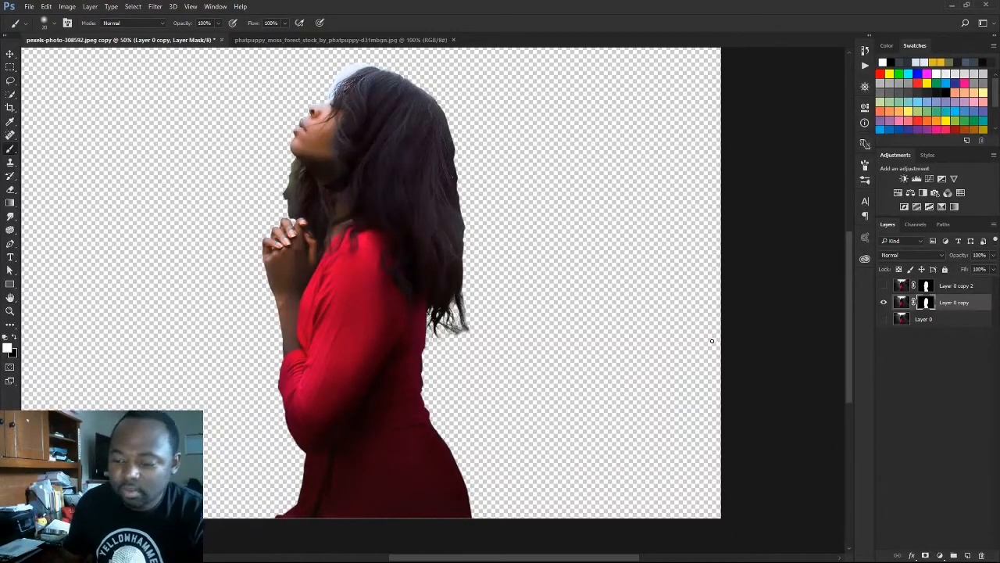
pyautogui.hotkey('ctrl', '+')
pyautogui.hotkey('ctrl', '+')
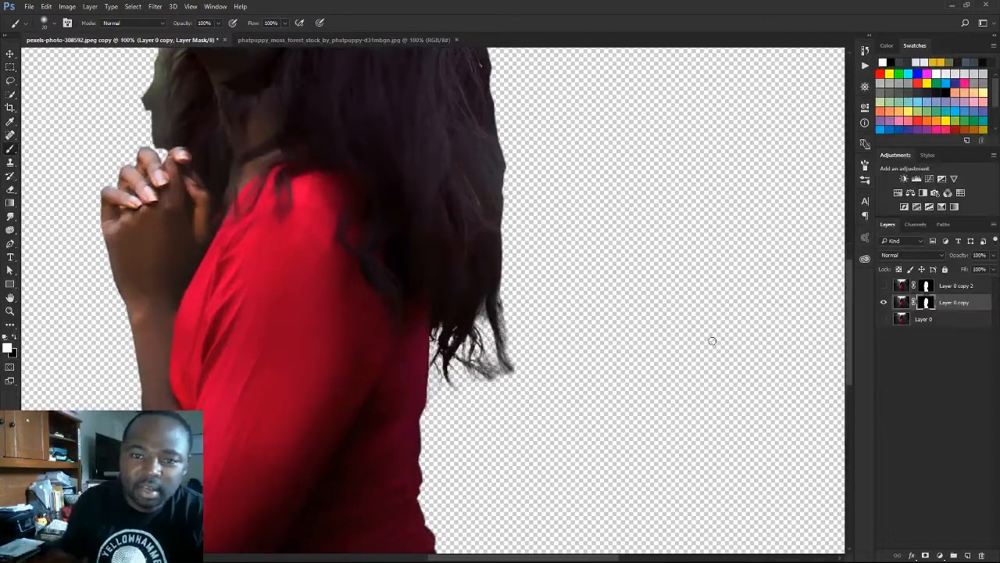
pyautogui.moveTo(446, 201); pyautogui.dragTo(622, 355)
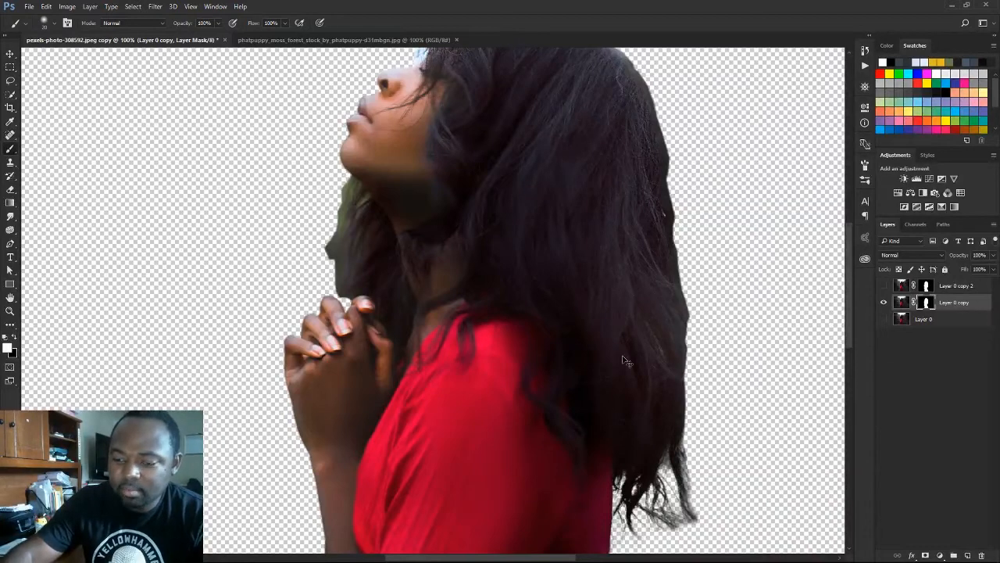
pyautogui.hotkey('ctrl', '+')
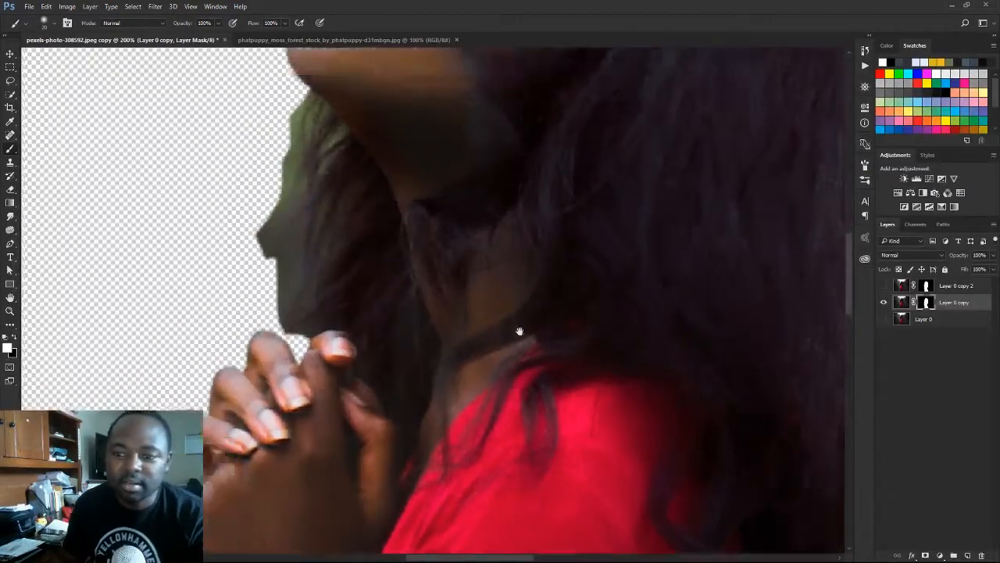
pyautogui.moveTo(519, 331); pyautogui.dragTo(569, 368)
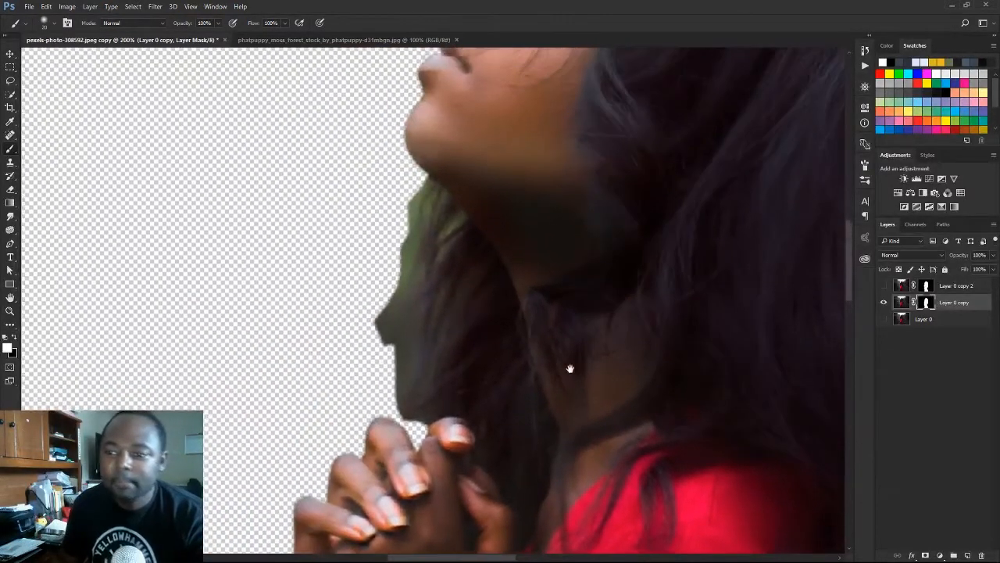
pyautogui.click(904, 304)
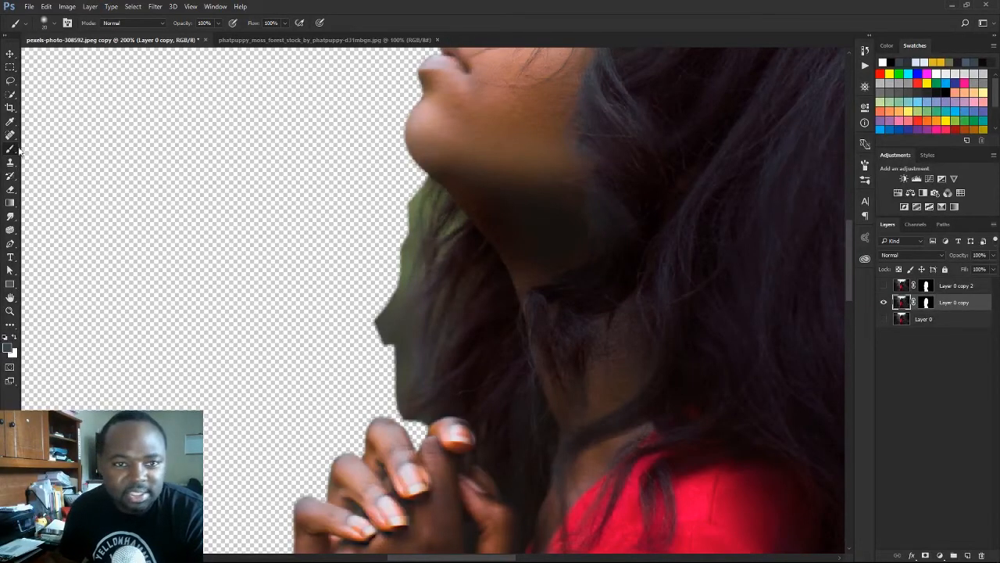
pyautogui.click(10, 81)
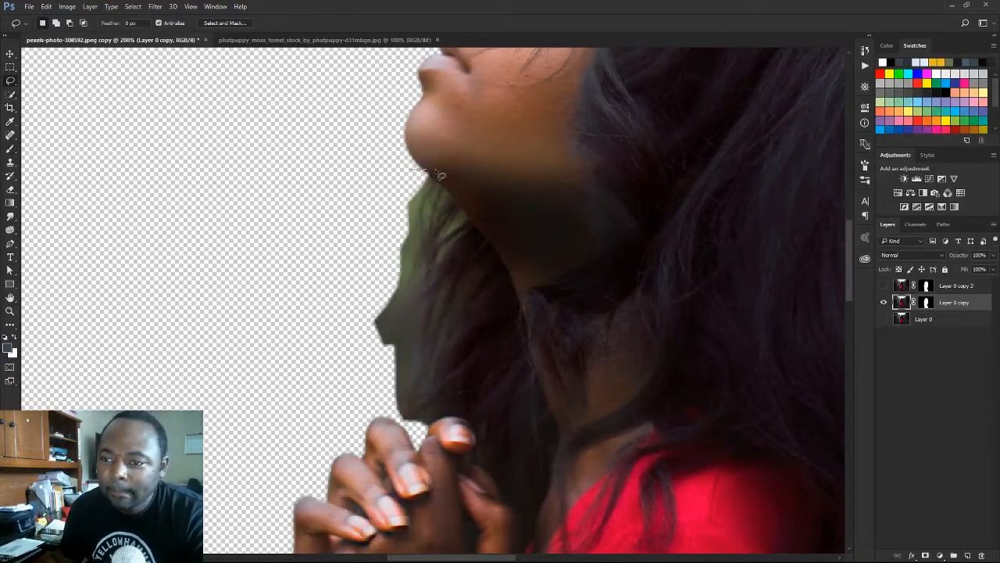
pyautogui.moveTo(441, 175); pyautogui.dragTo(475, 200)
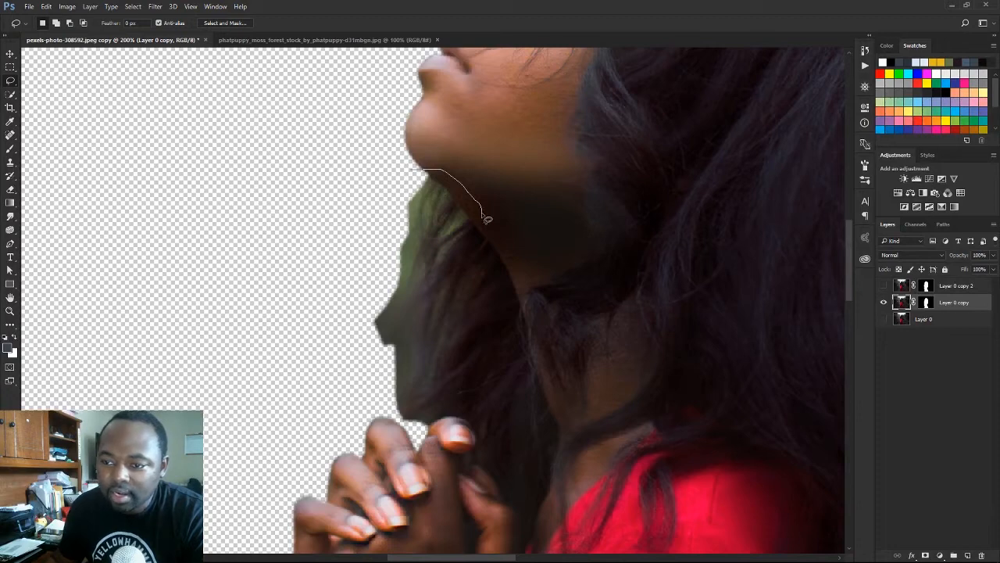
pyautogui.moveTo(483, 244); pyautogui.dragTo(473, 354)
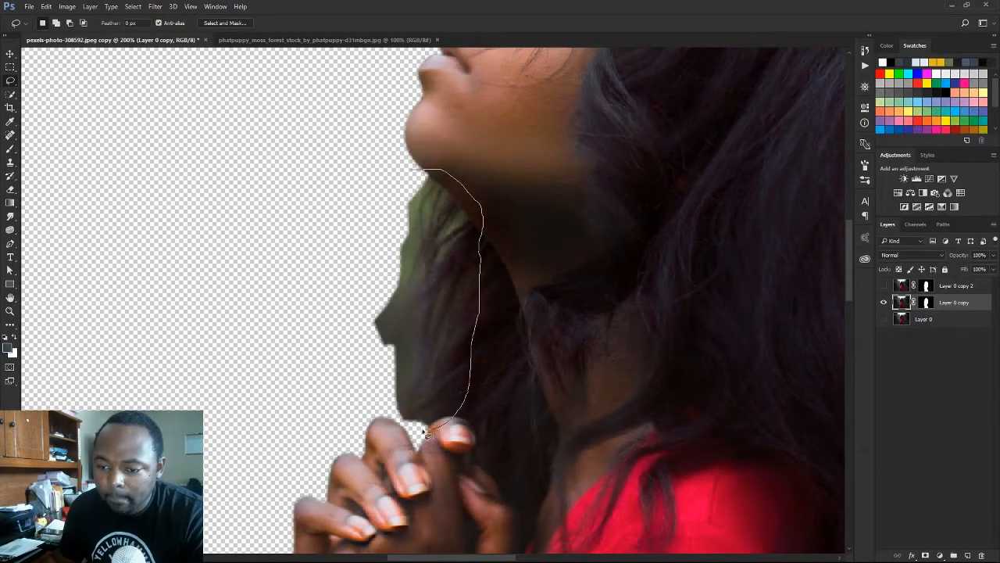
pyautogui.moveTo(396, 424)
pyautogui.mouseDown()
pyautogui.moveTo(365, 325)
pyautogui.moveTo(369, 279)
pyautogui.moveTo(412, 174)
pyautogui.mouseUp()
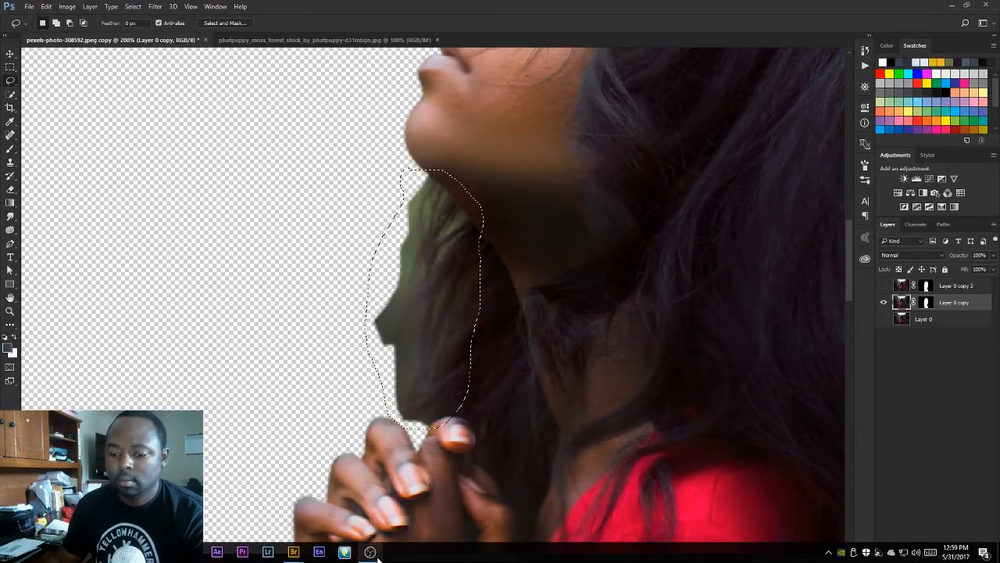
pyautogui.click(371, 552)
pyautogui.click(370, 552)
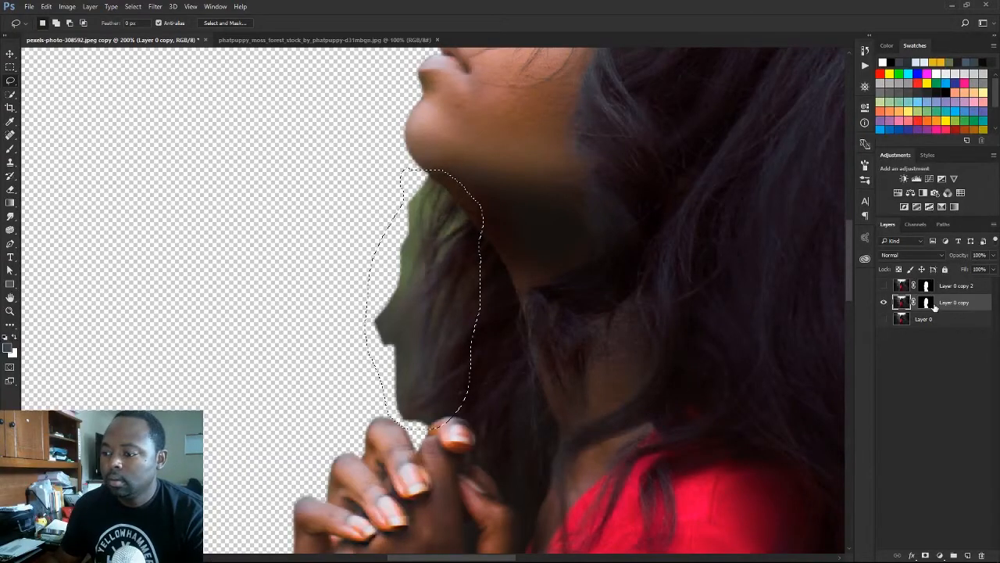
# Select the green background inside the lassoed area with Color Range, sampling the green beside the hair at fuzziness 61.
pyautogui.click(133, 7)
pyautogui.click(163, 105)
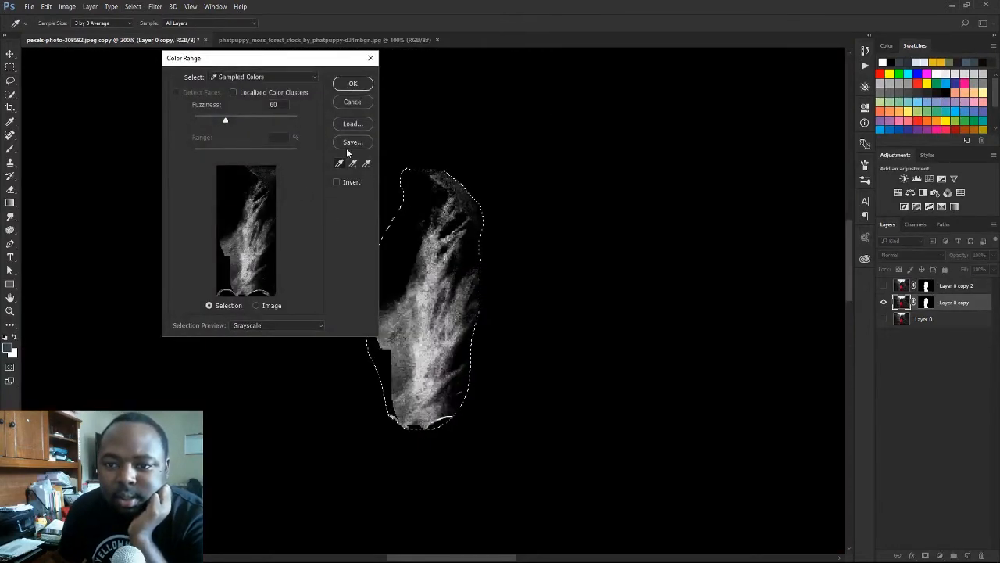
pyautogui.click(257, 305)
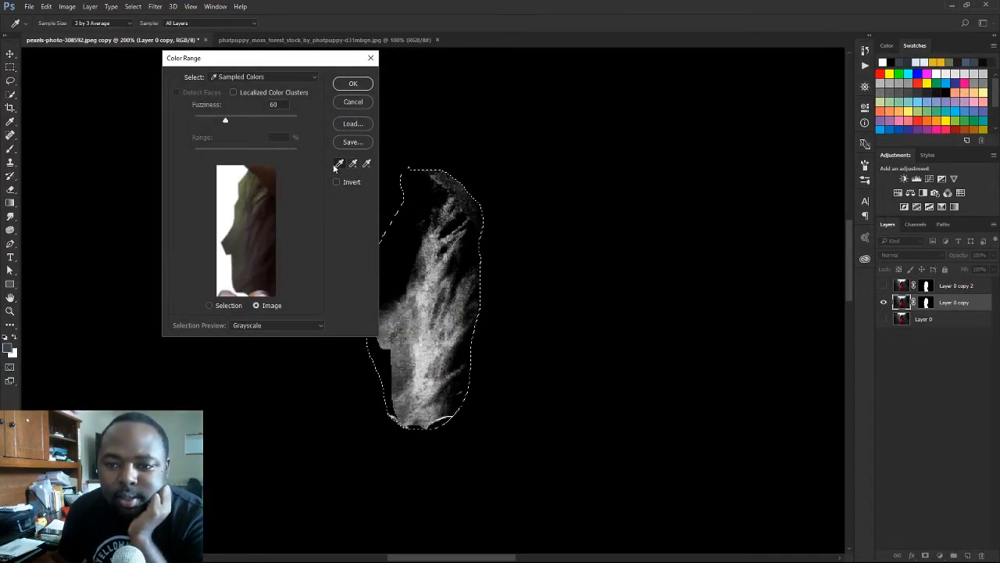
pyautogui.click(241, 204)
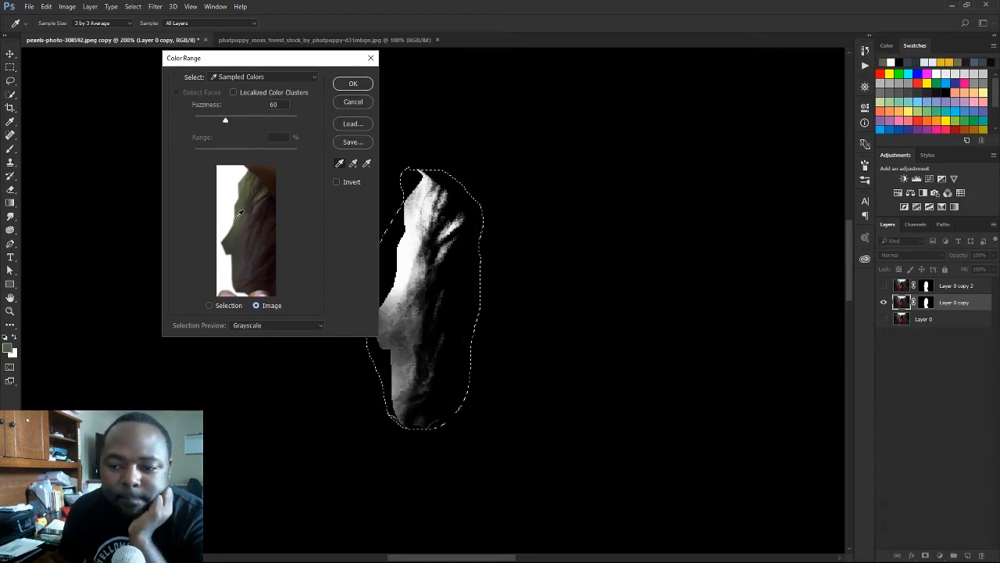
pyautogui.click(221, 307)
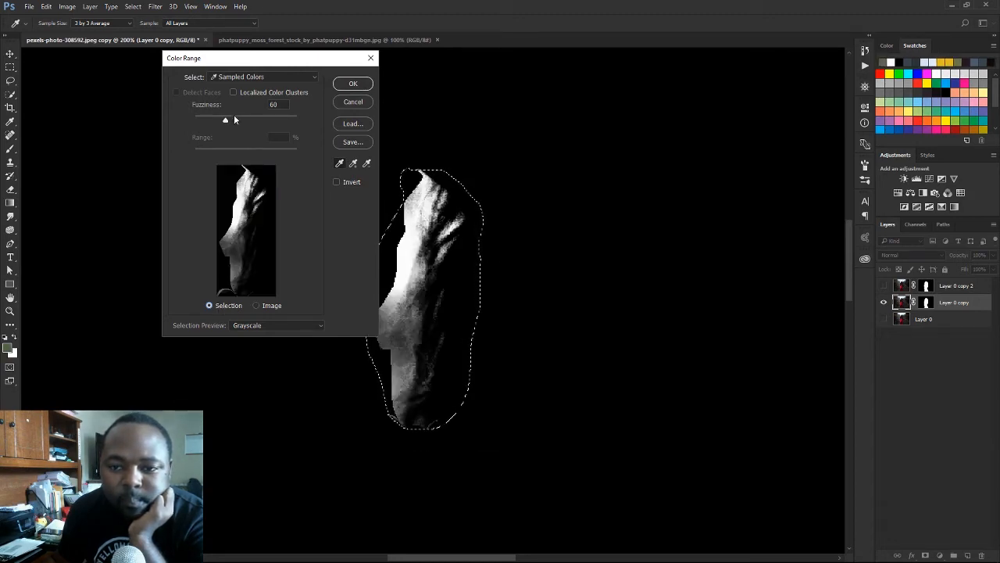
pyautogui.moveTo(225, 122); pyautogui.dragTo(226, 122)
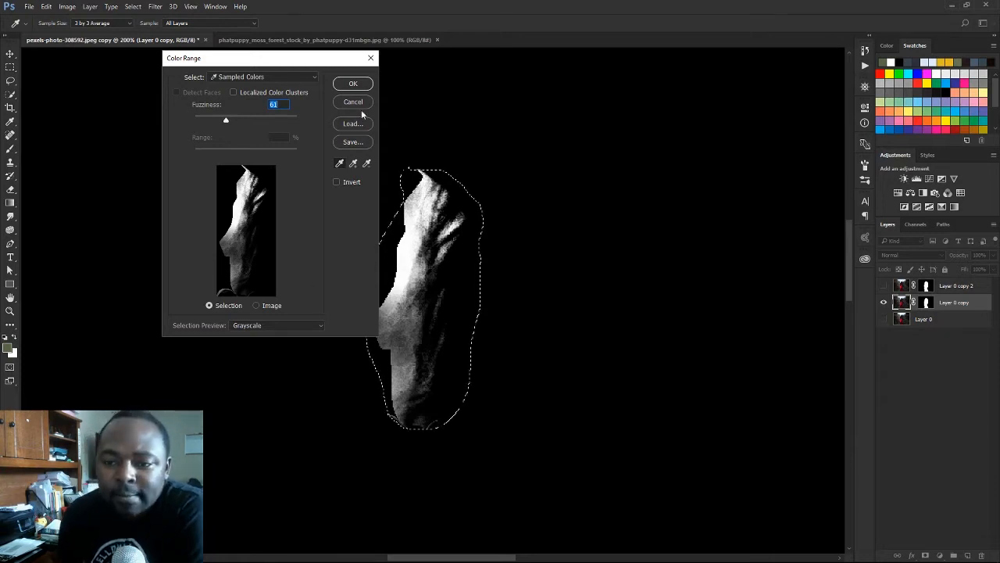
pyautogui.click(352, 83)
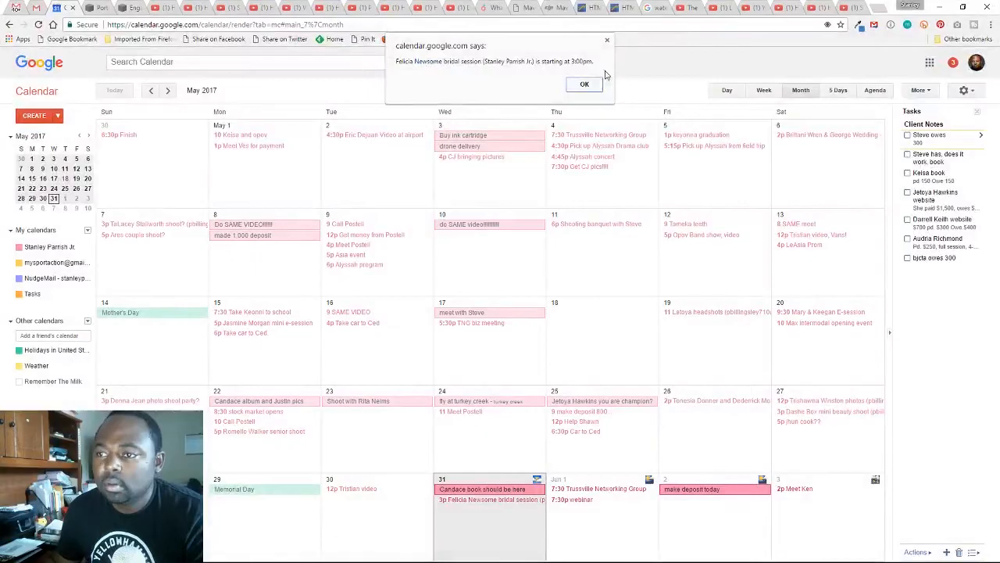
# Dismiss the calendar reminder and return to the image in Photoshop.
pyautogui.click(587, 86)
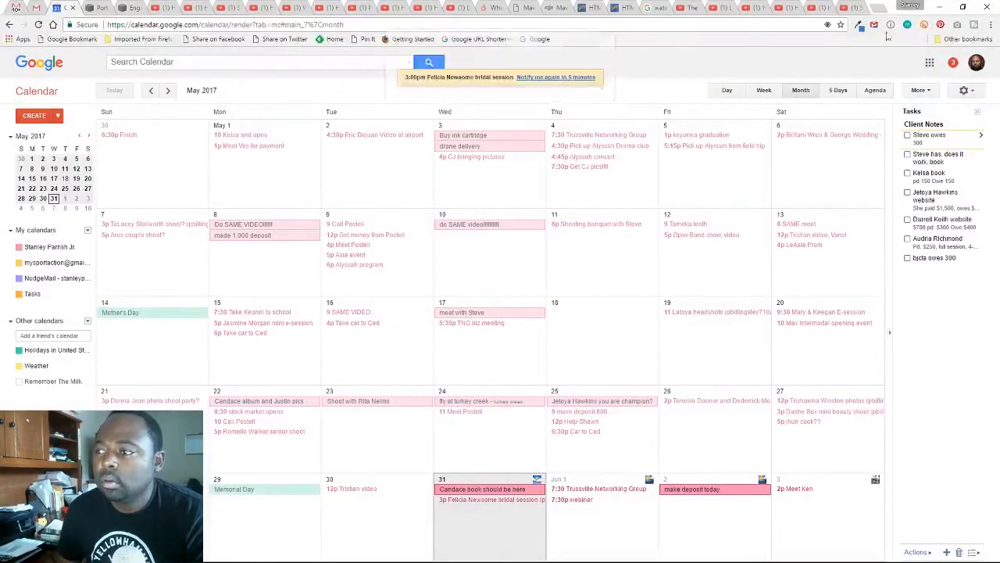
pyautogui.click(940, 7)
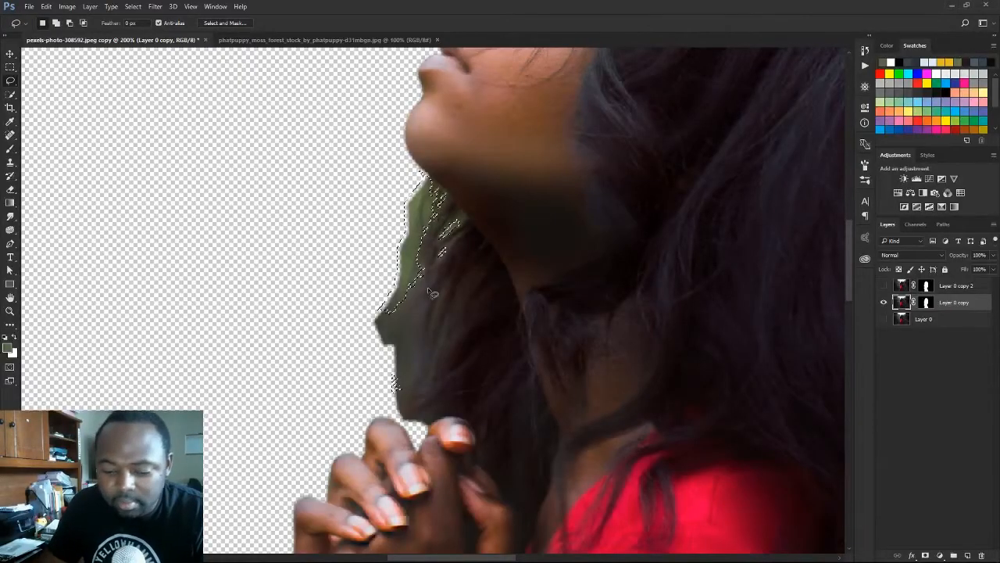
# Reopen Color Range on the lassoed area, add a darker green background tone to the sample, and set the fuzziness to 48.
pyautogui.click(133, 7)
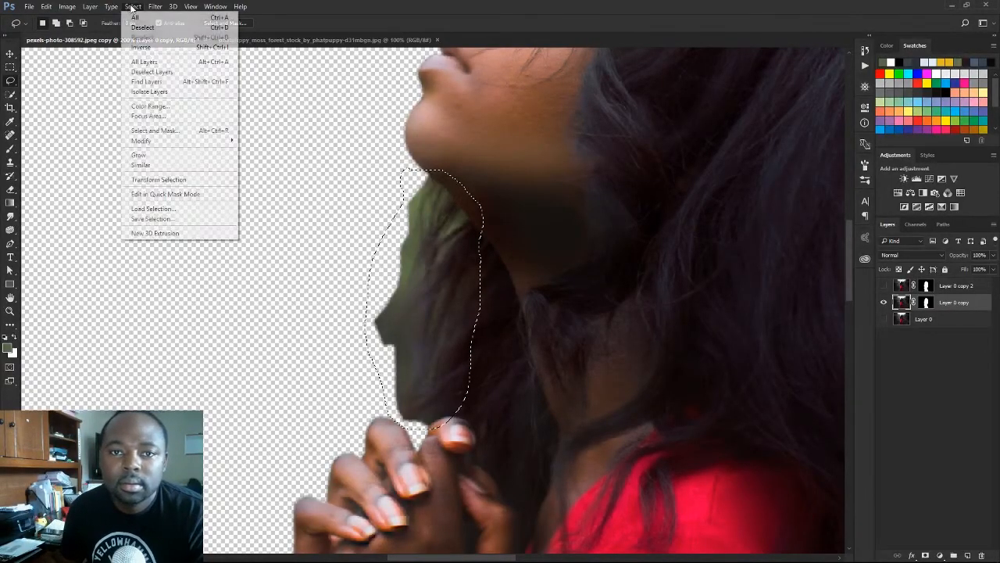
pyautogui.click(150, 106)
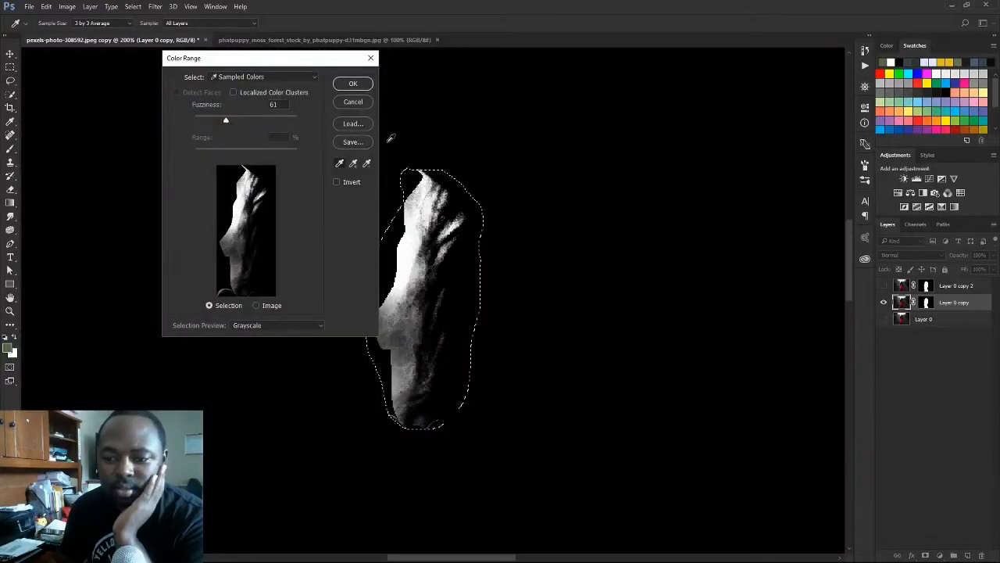
pyautogui.click(257, 306)
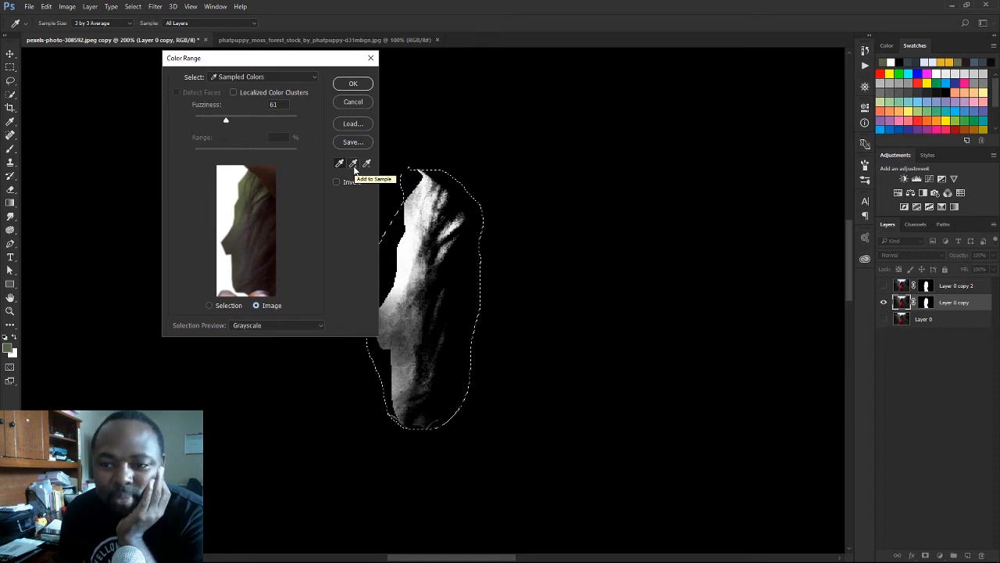
pyautogui.click(354, 166)
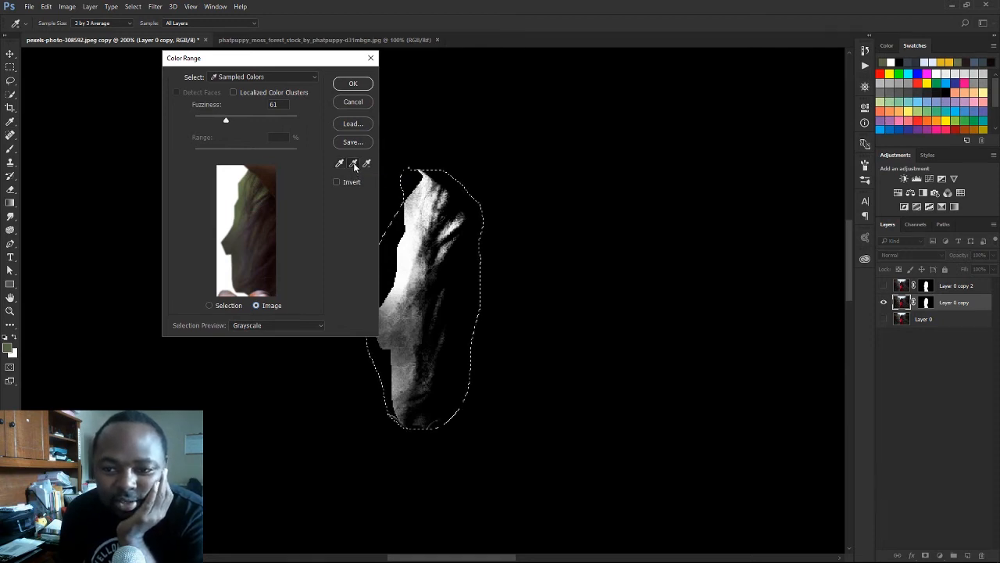
pyautogui.click(239, 227)
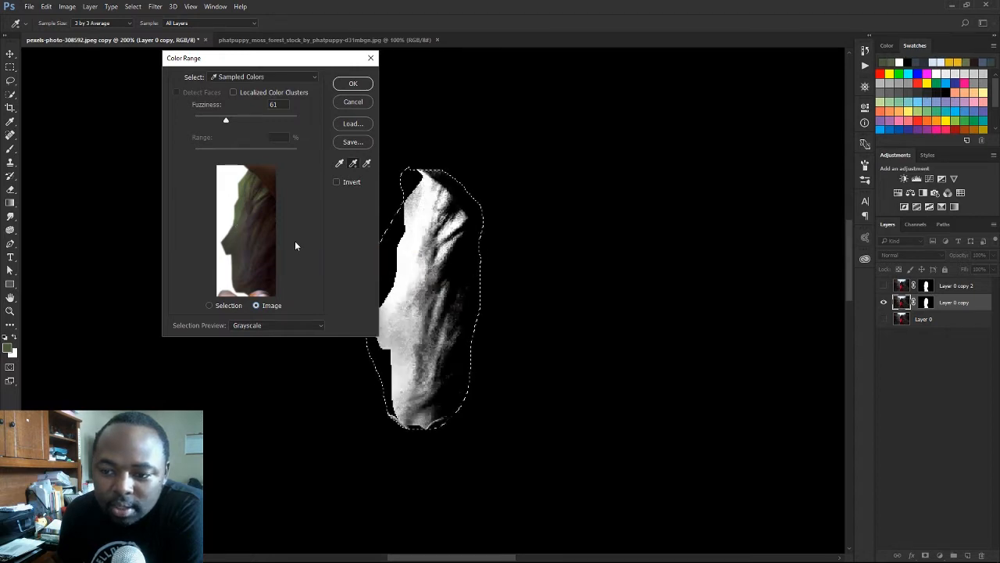
pyautogui.click(226, 307)
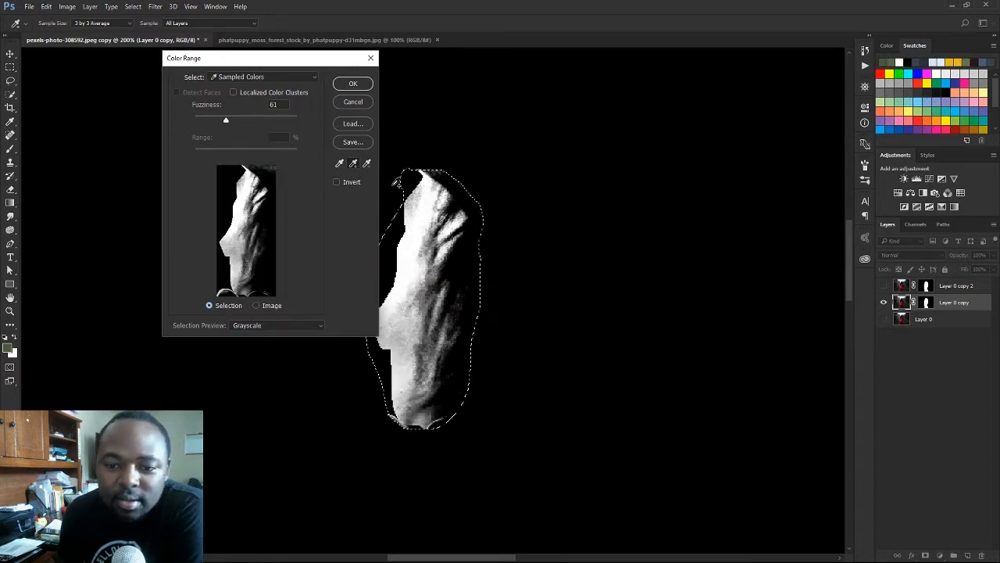
pyautogui.moveTo(226, 119); pyautogui.dragTo(218, 120)
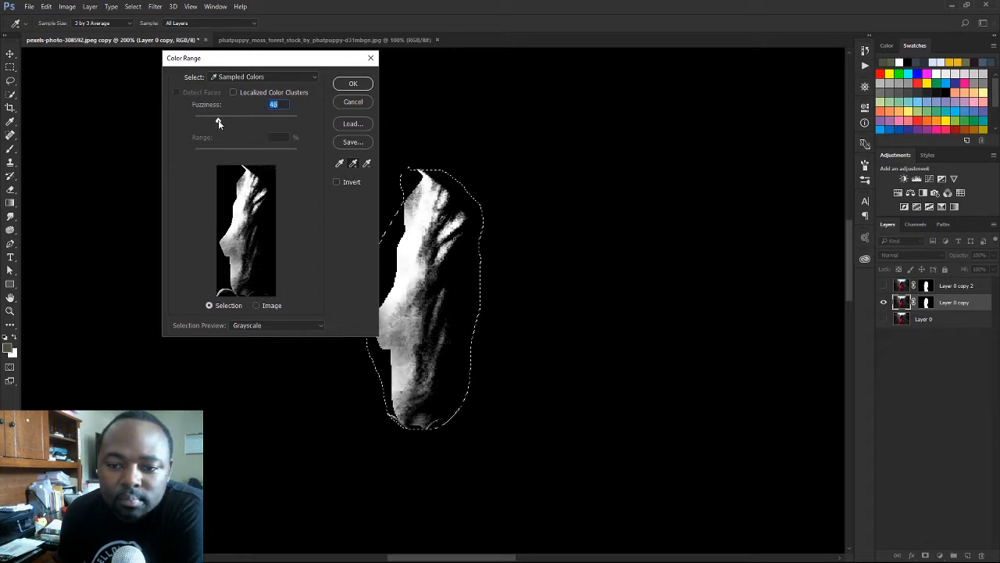
pyautogui.moveTo(218, 120); pyautogui.dragTo(220, 121)
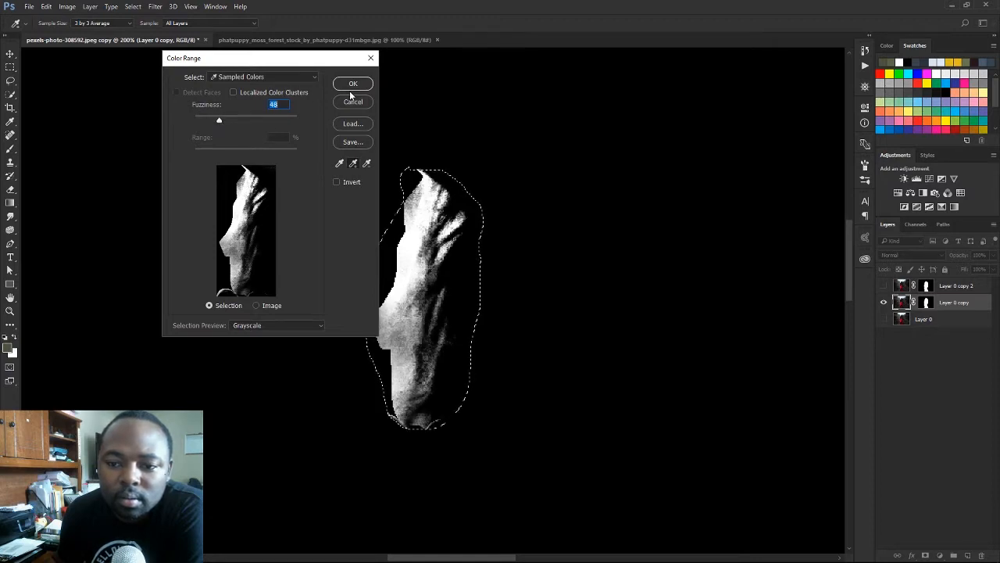
# Add the green background just below the chin to the Color Range sample and create the selection.
pyautogui.click(256, 305)
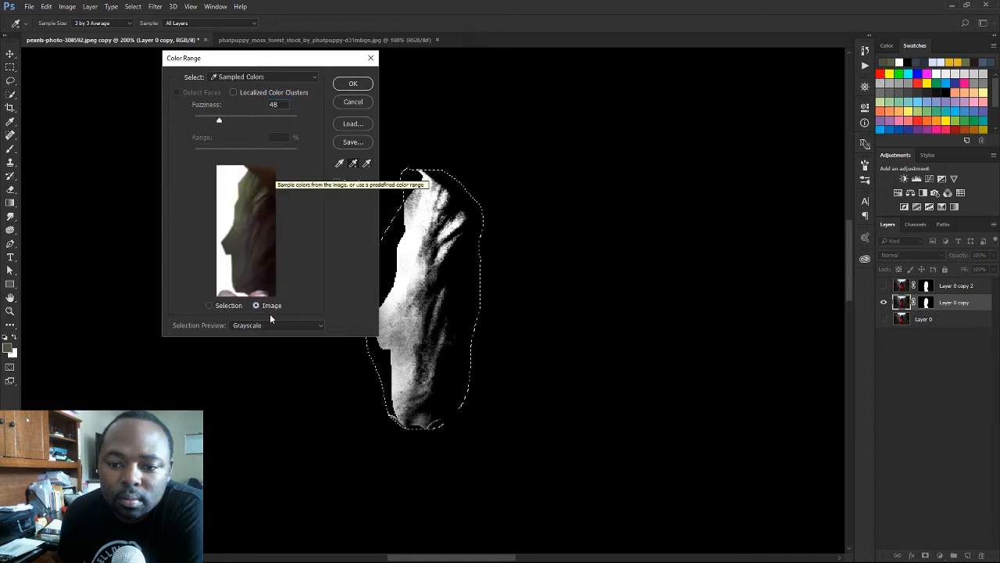
pyautogui.click(210, 305)
pyautogui.click(256, 305)
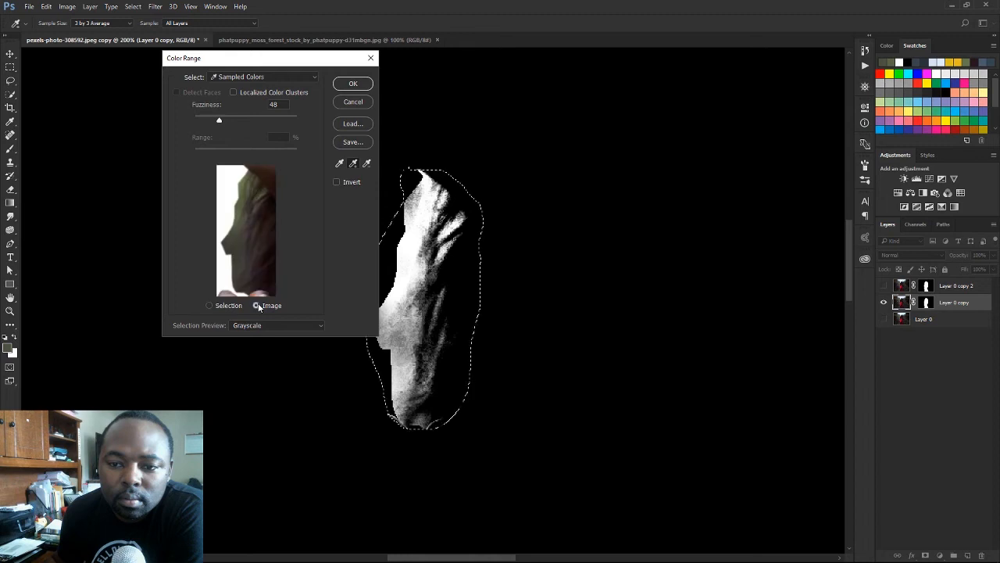
pyautogui.click(243, 182)
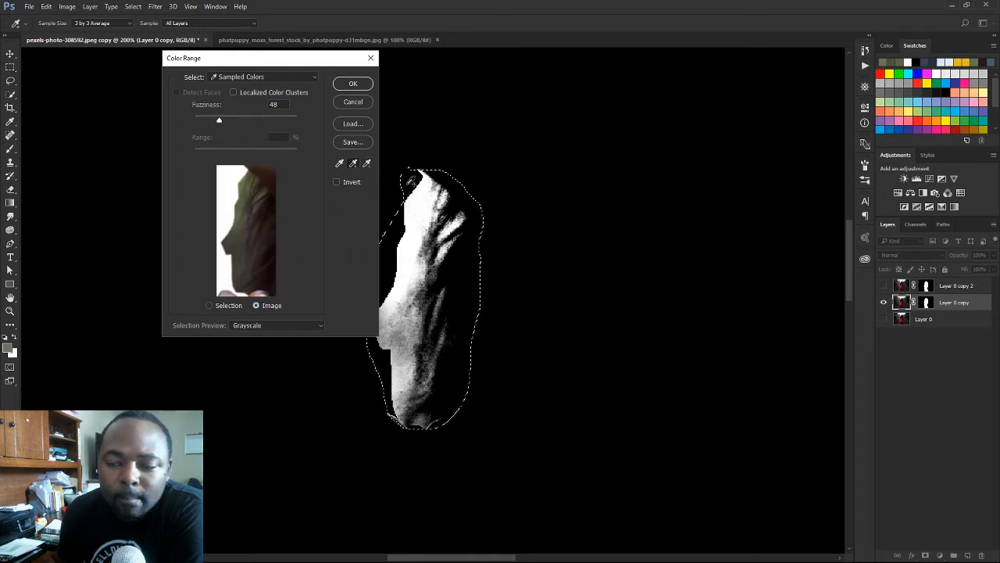
pyautogui.click(350, 84)
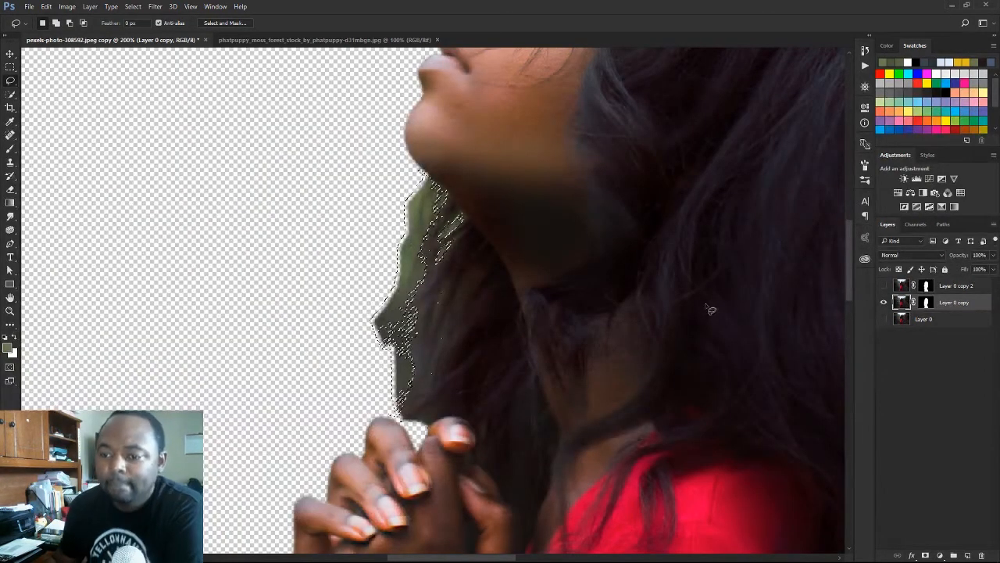
# Feather the selection of the green background below the chin with a radius of 1 pixel.
pyautogui.click(134, 10)
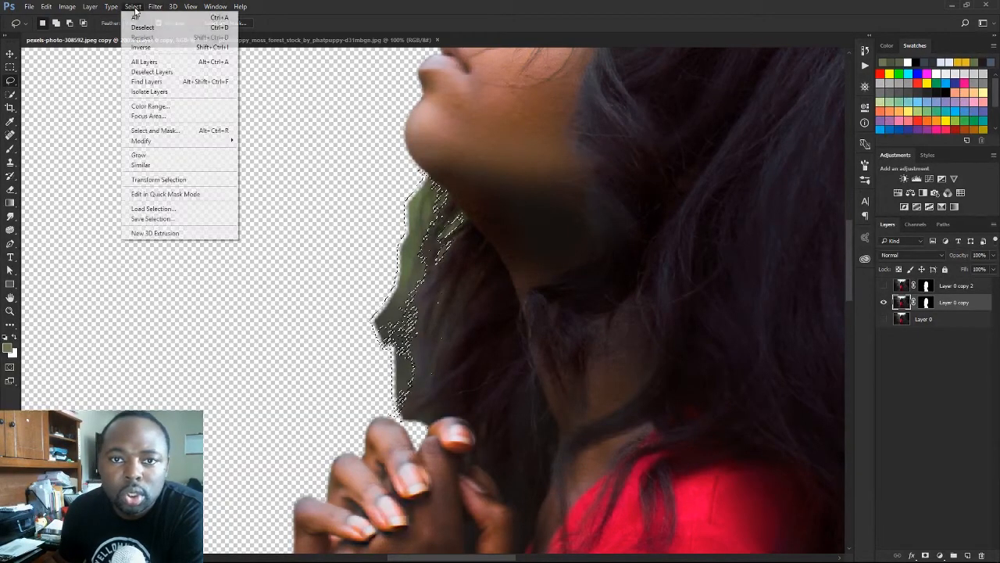
pyautogui.moveTo(174, 141)
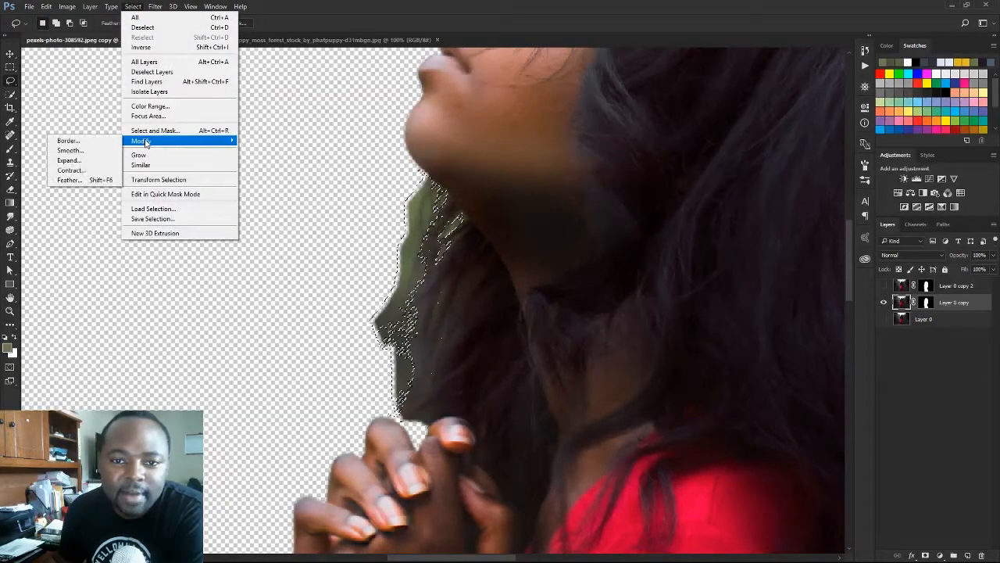
pyautogui.click(85, 180)
pyautogui.moveTo(502, 177); pyautogui.dragTo(444, 112)
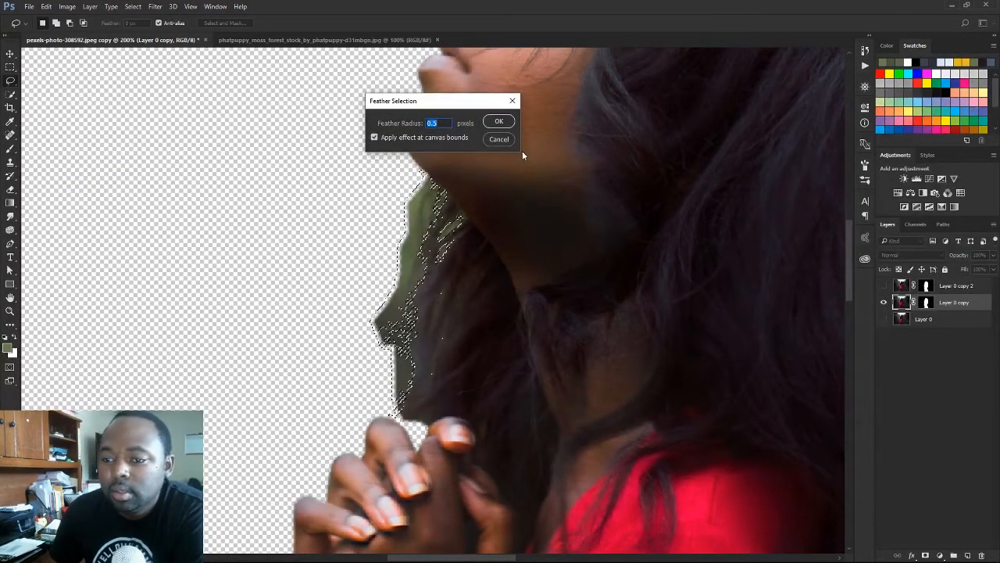
pyautogui.write('1')
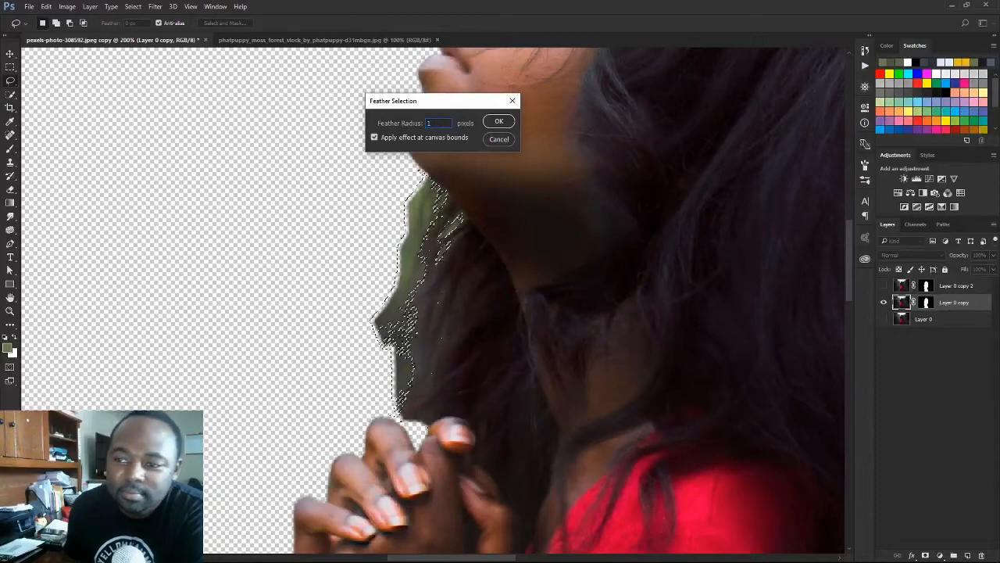
pyautogui.click(500, 122)
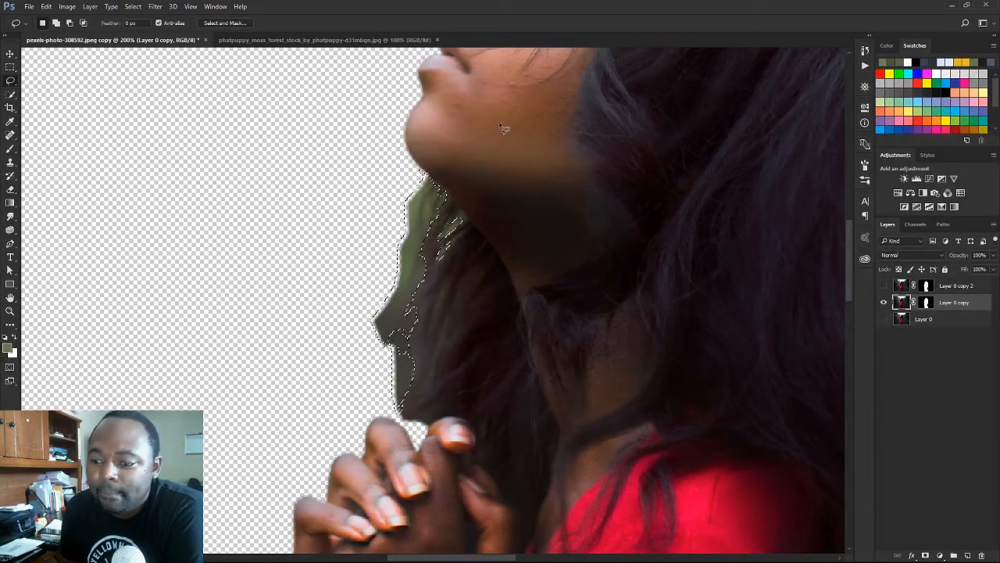
# Delete the feathered green area from Layer 0 copy's layer mask, deselect it, and switch to the Brush tool.
pyautogui.click(925, 303)
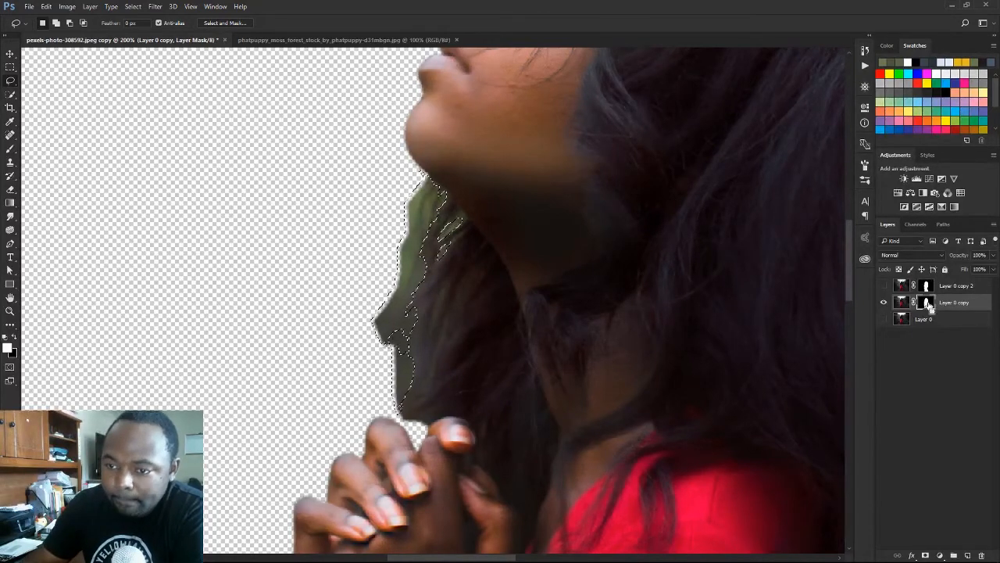
pyautogui.press('Delete')
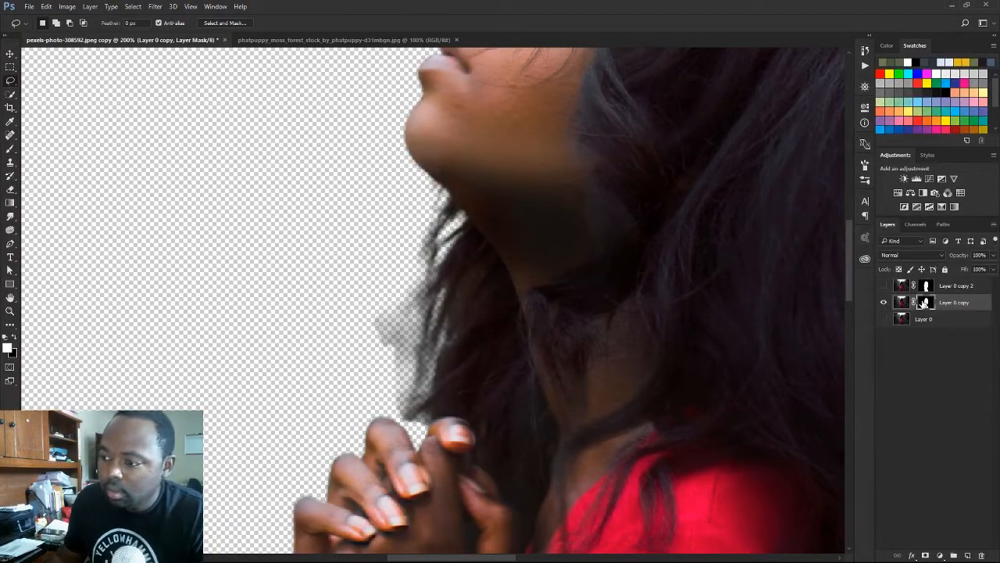
pyautogui.press('b')
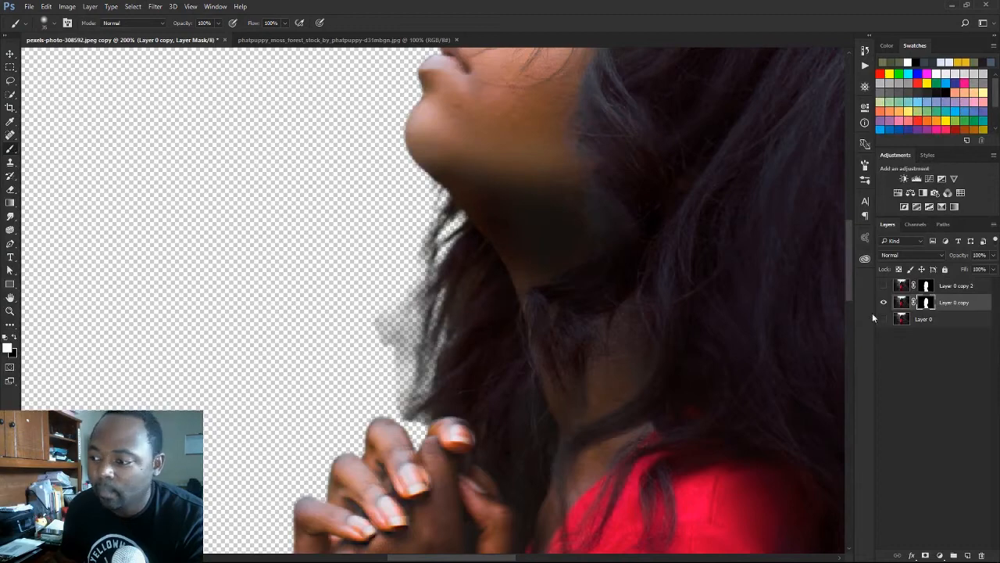
# Compare the hair below the chin with Layer 0 copy's mask disabled and enabled.
pyautogui.keyDown('alt'); pyautogui.click(927, 303); pyautogui.keyUp('alt')
pyautogui.keyDown('alt'); pyautogui.click(927, 303); pyautogui.keyUp('alt')
pyautogui.keyDown('shift'); pyautogui.click(926, 304); pyautogui.keyUp('shift')
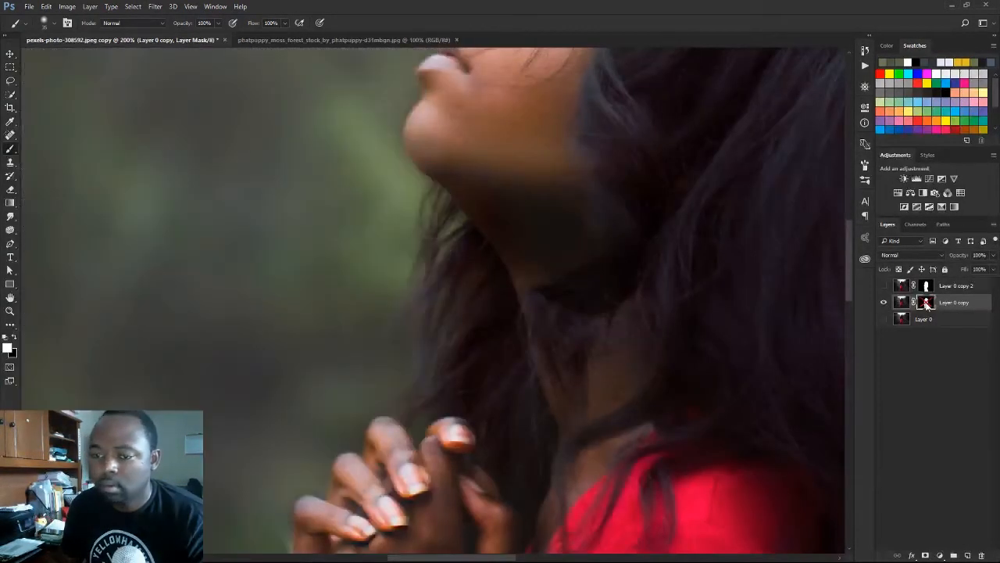
pyautogui.keyDown('shift'); pyautogui.click(927, 303); pyautogui.keyUp('shift')
pyautogui.keyDown('shift'); pyautogui.click(927, 303); pyautogui.keyUp('shift')
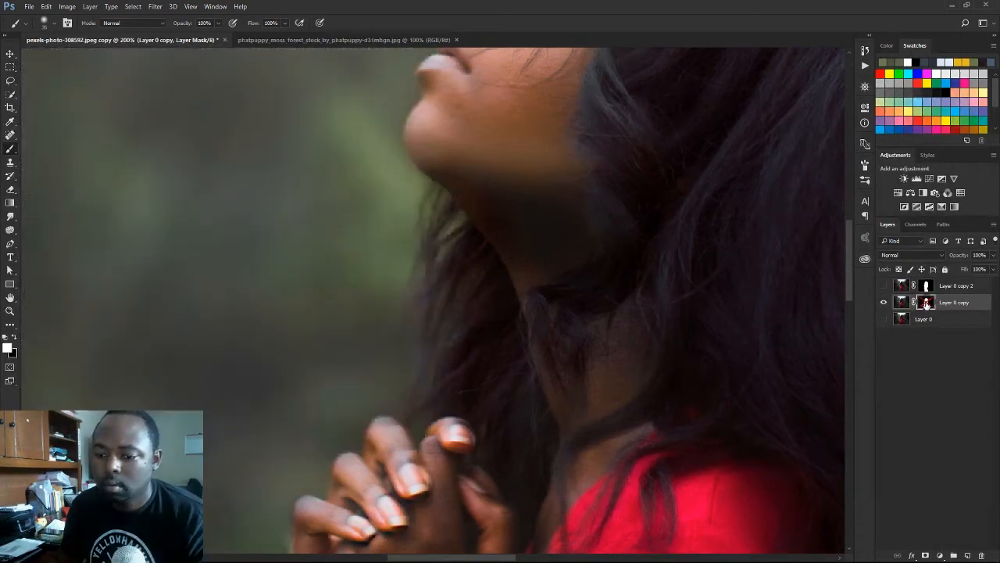
pyautogui.keyDown('shift'); pyautogui.click(927, 304); pyautogui.keyUp('shift')
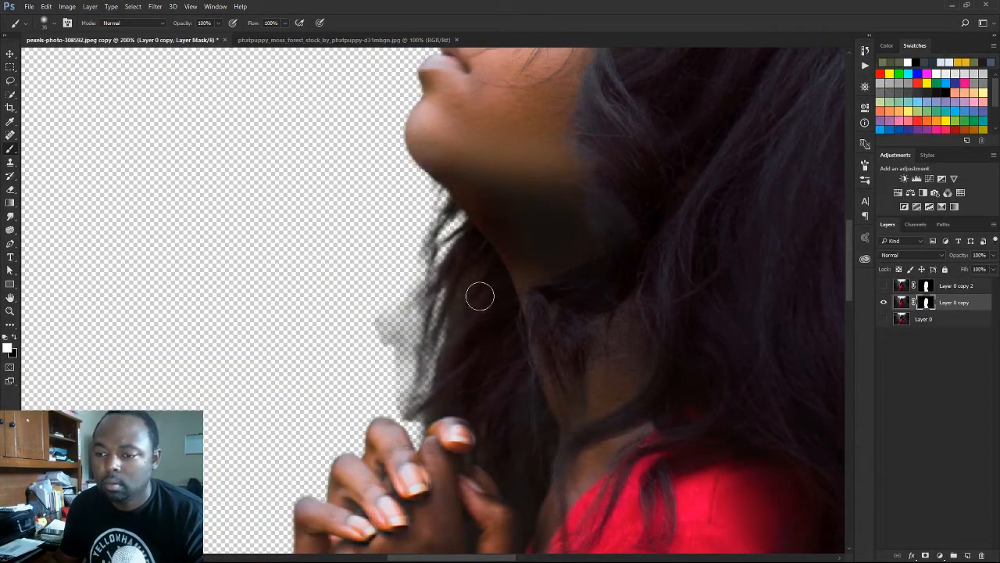
pyautogui.keyDown('shift'); pyautogui.click(924, 304); pyautogui.keyUp('shift')
pyautogui.keyDown('shift'); pyautogui.click(925, 304); pyautogui.keyUp('shift')
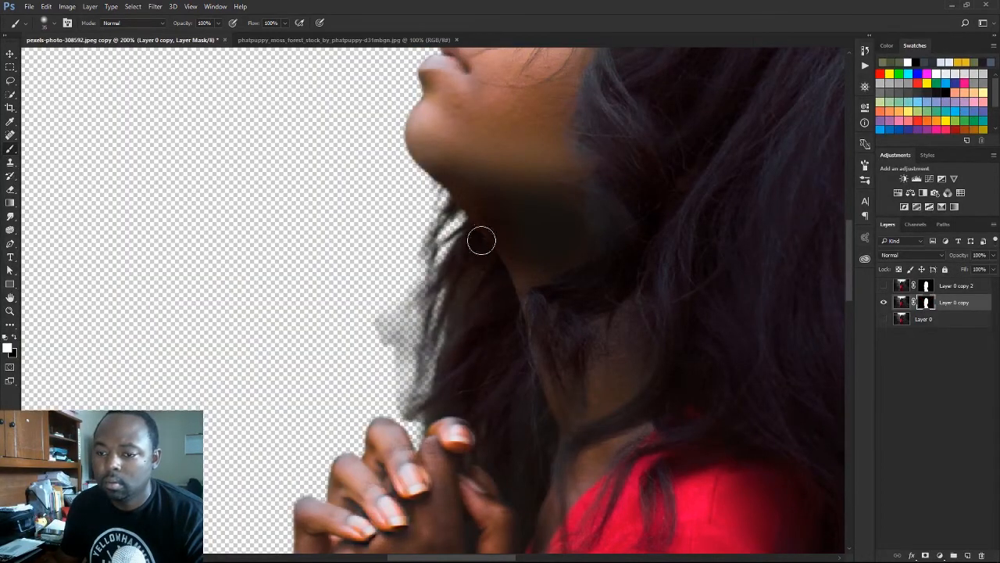
# Paint with black on Layer 0 copy's mask to remove the gray background residue beside the hair between chin and hands.
pyautogui.moveTo(383, 293); pyautogui.dragTo(370, 346)
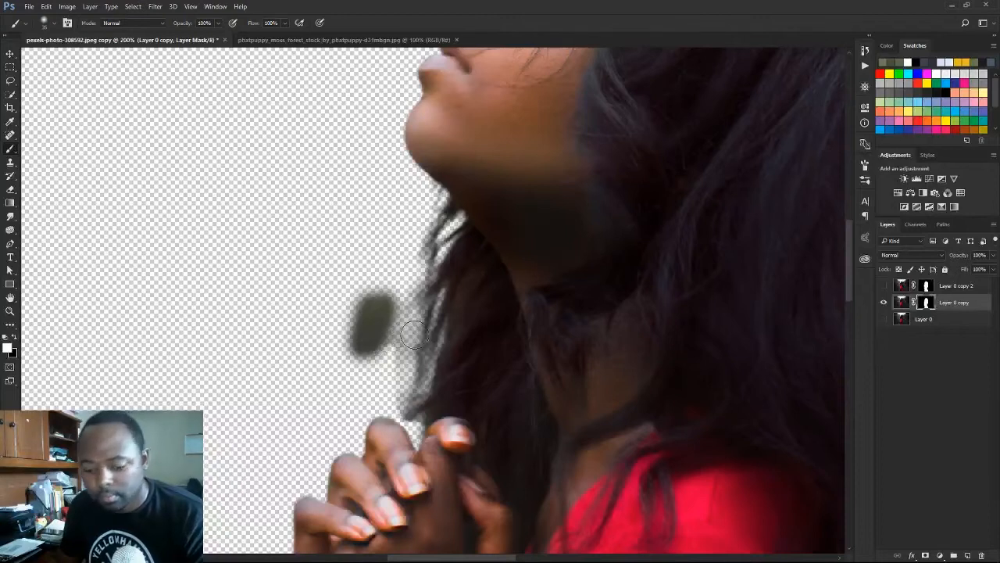
pyautogui.press('x')
pyautogui.moveTo(398, 343)
pyautogui.mouseDown()
pyautogui.moveTo(361, 346)
pyautogui.moveTo(345, 360)
pyautogui.moveTo(351, 327)
pyautogui.moveTo(374, 350)
pyautogui.moveTo(383, 342)
pyautogui.moveTo(392, 270)
pyautogui.mouseUp()
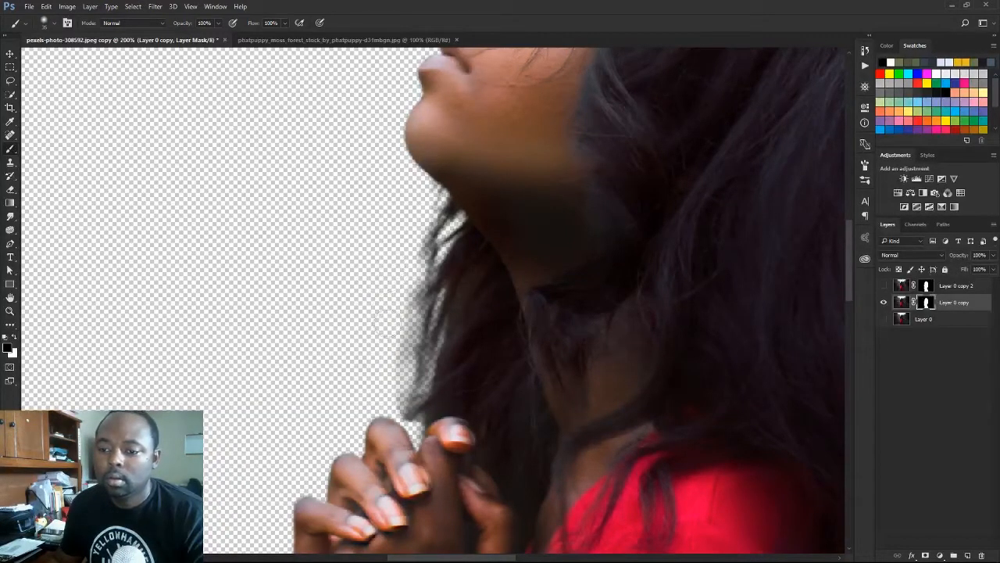
pyautogui.moveTo(388, 343); pyautogui.dragTo(399, 270)
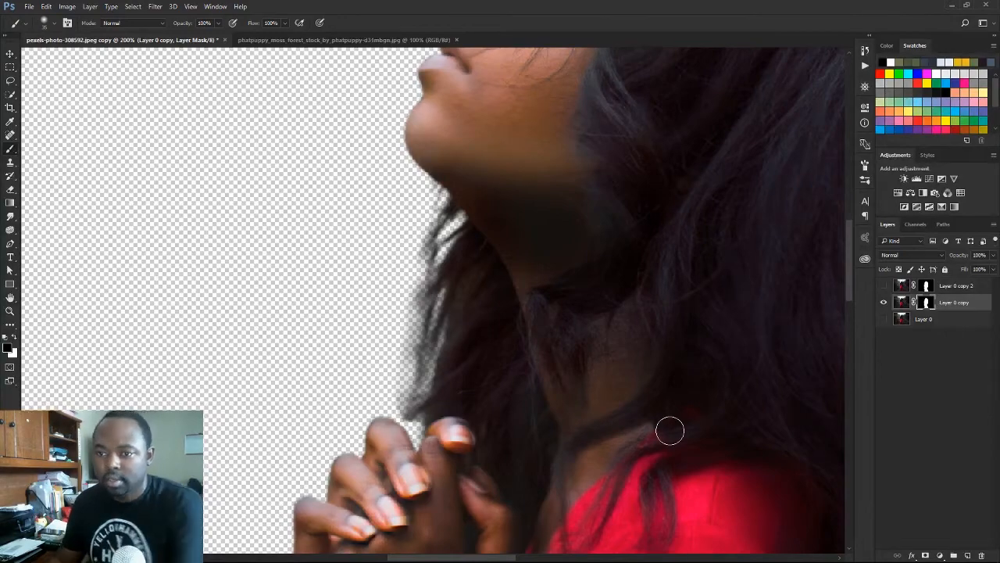
# Examine the whole cutout, and check the hair at the top of the head for leftover background.
pyautogui.hotkey('ctrl', '-')
pyautogui.hotkey('ctrl', '-')
pyautogui.hotkey('ctrl', '-')
pyautogui.hotkey('ctrl', '-')
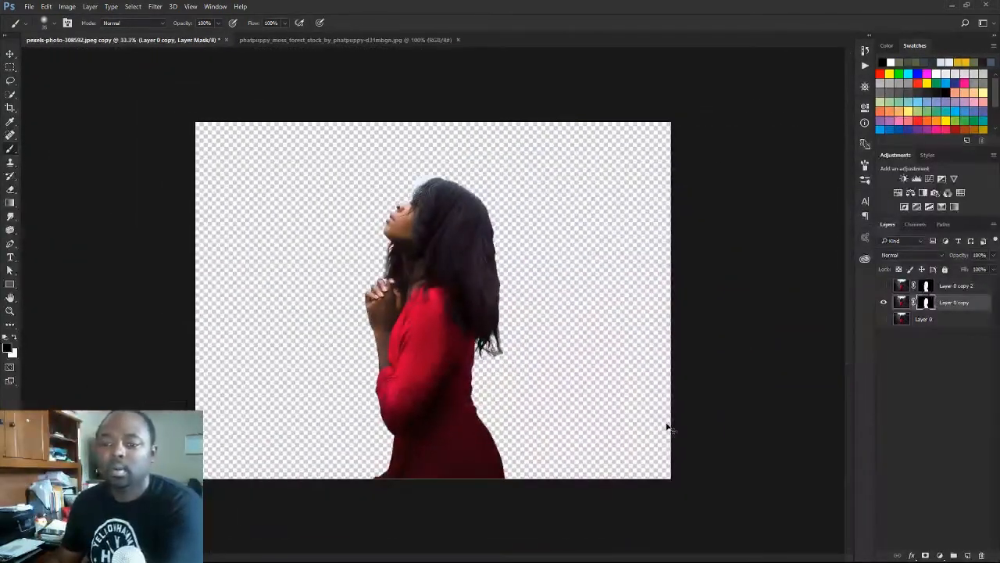
pyautogui.hotkey('ctrl', '+')
pyautogui.hotkey('ctrl', '+')
pyautogui.hotkey('ctrl', '+')
pyautogui.hotkey('ctrl', '+')
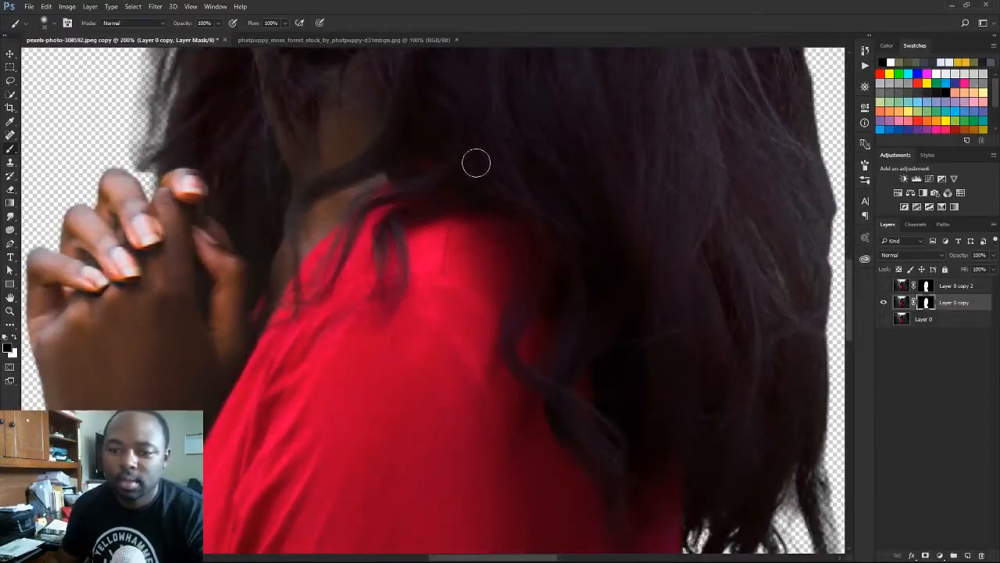
pyautogui.moveTo(476, 161); pyautogui.dragTo(493, 416)
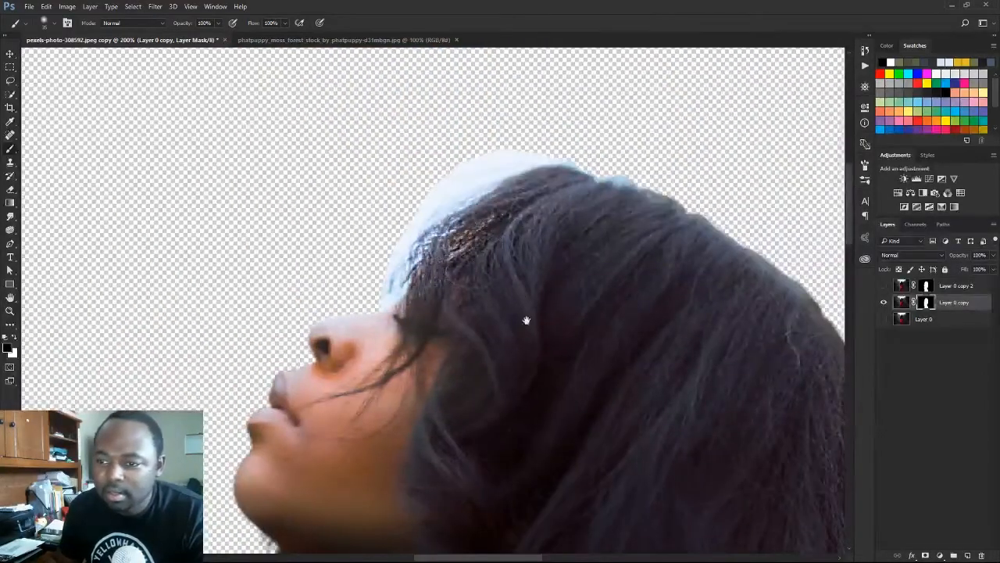
pyautogui.moveTo(555, 304); pyautogui.dragTo(473, 302)
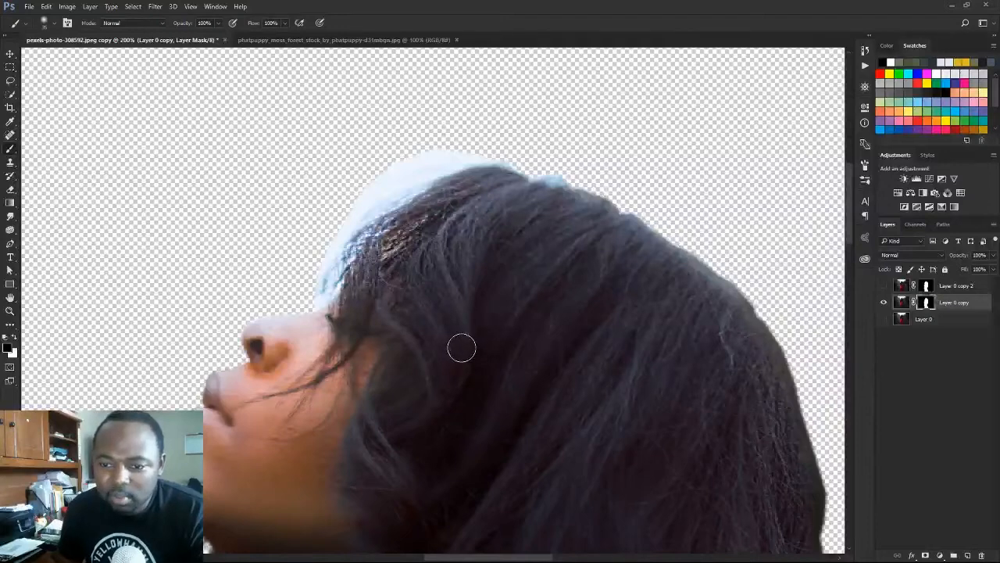
# Target Layer 0 copy's image and lasso the whitish-blue background fringe from the forehead over the top of the head.
pyautogui.click(902, 302)
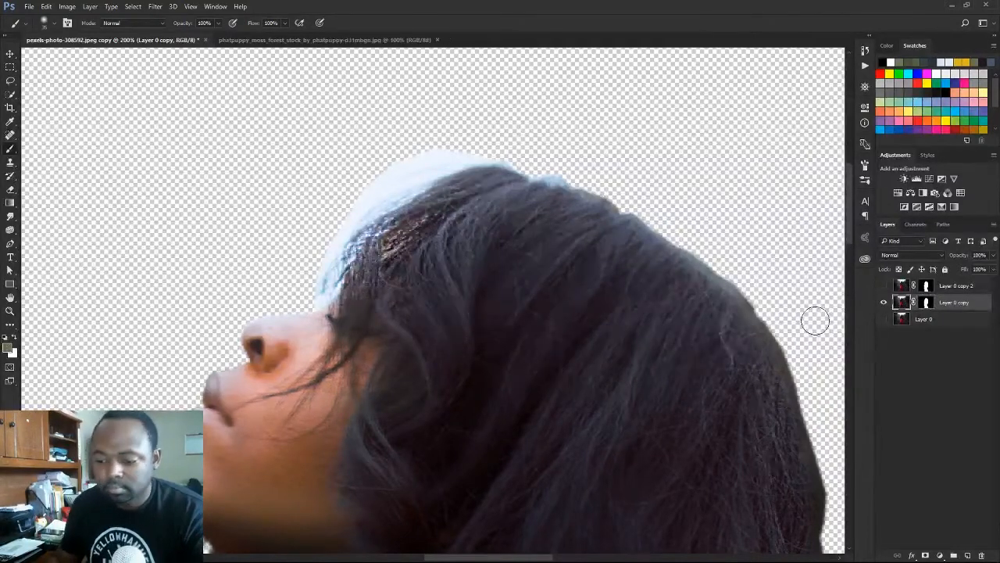
pyautogui.hotkey('ctrl', '+')
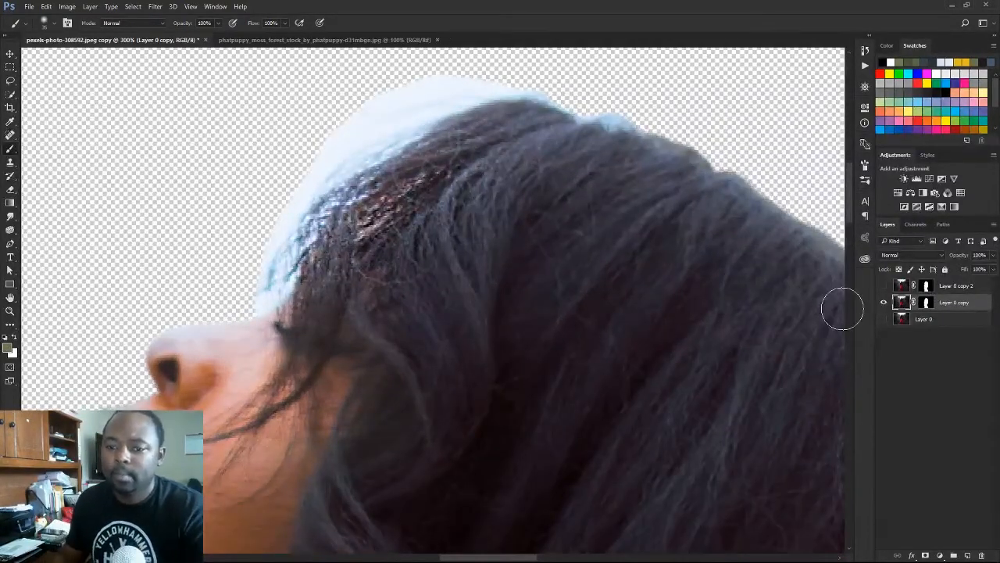
pyautogui.hotkey('ctrl', '-')
pyautogui.hotkey('ctrl', '+')
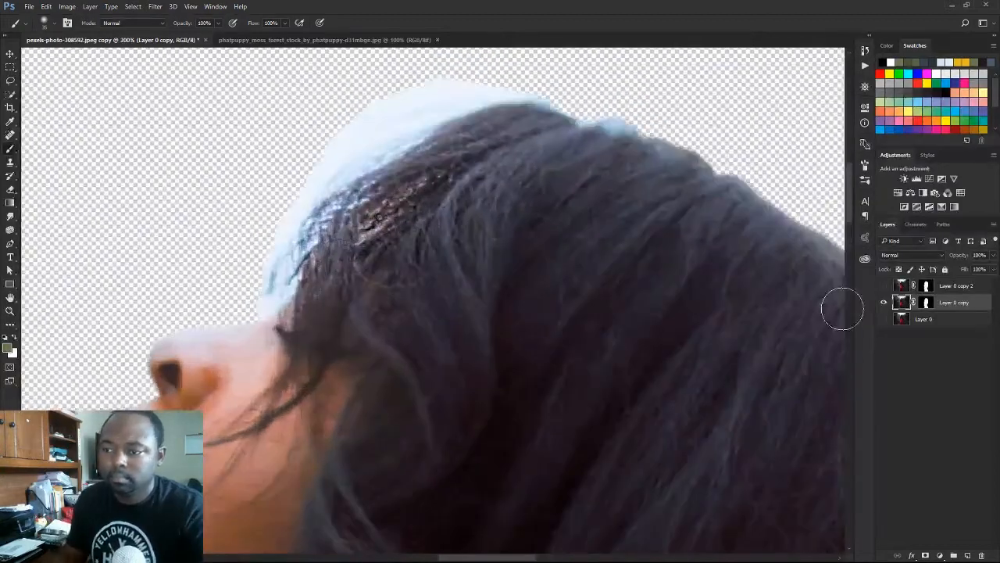
pyautogui.moveTo(630, 287); pyautogui.dragTo(579, 361)
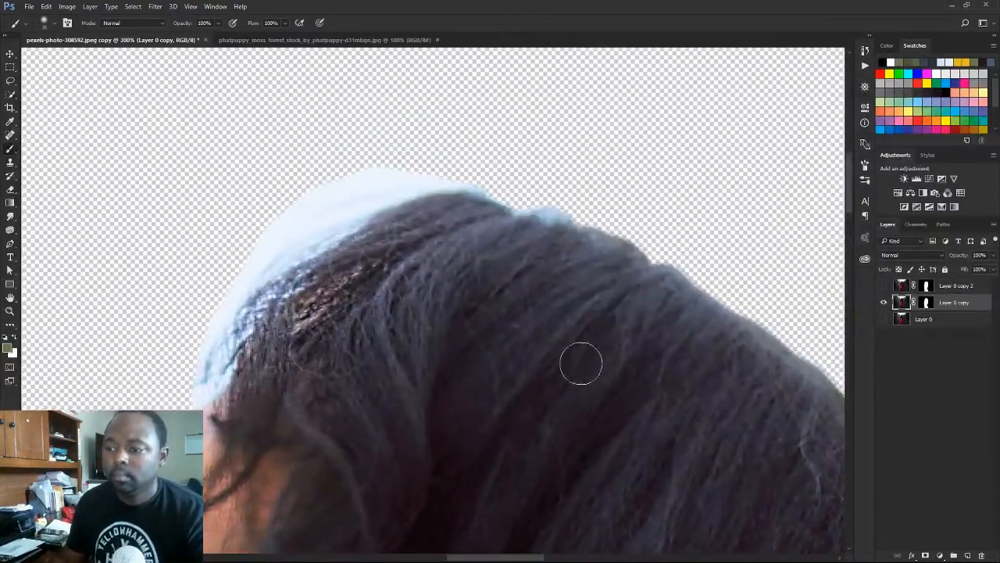
pyautogui.click(10, 83)
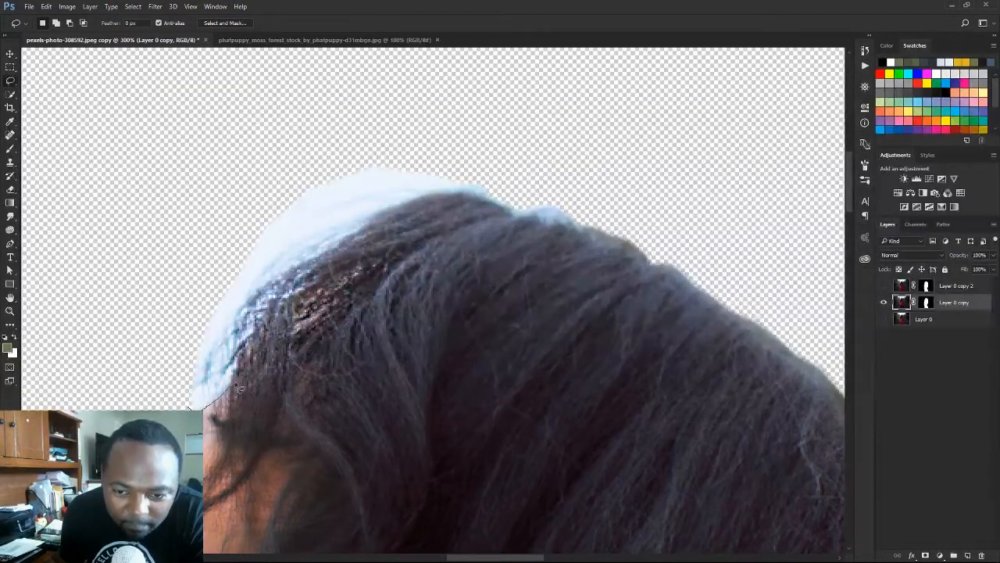
pyautogui.moveTo(286, 314); pyautogui.dragTo(304, 296)
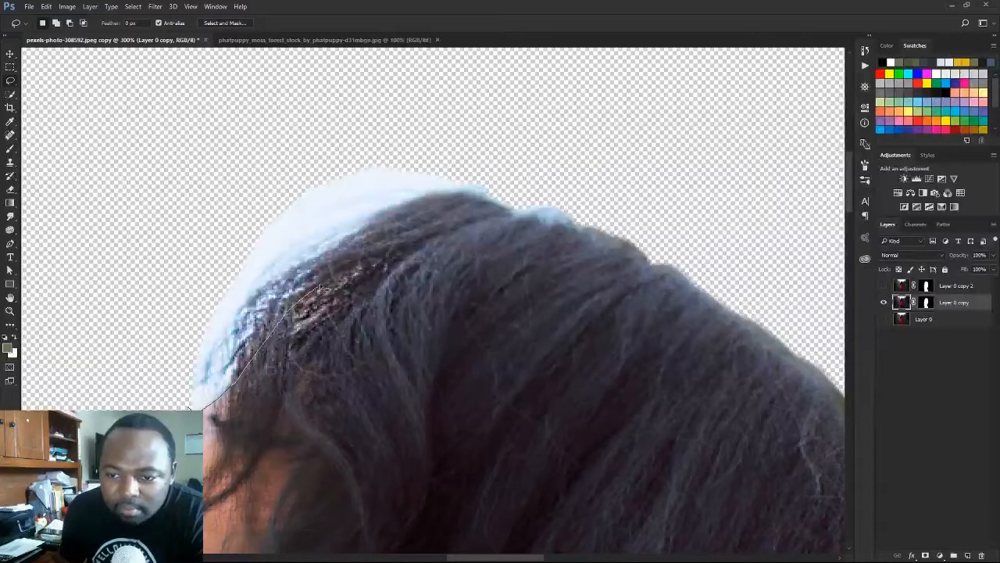
pyautogui.moveTo(396, 235); pyautogui.dragTo(465, 220)
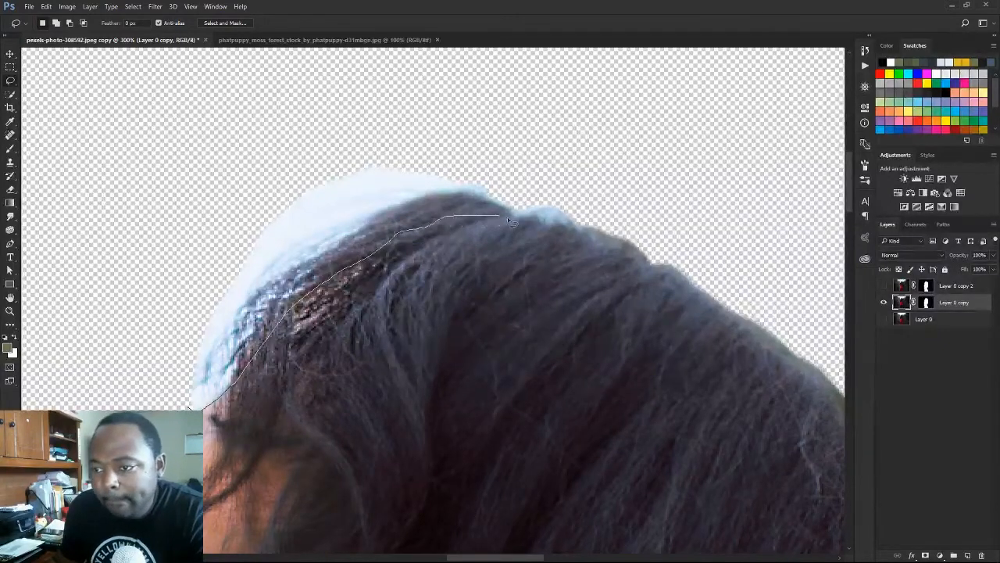
pyautogui.moveTo(576, 233)
pyautogui.mouseDown()
pyautogui.moveTo(620, 249)
pyautogui.moveTo(617, 229)
pyautogui.moveTo(585, 208)
pyautogui.moveTo(389, 148)
pyautogui.moveTo(278, 172)
pyautogui.moveTo(203, 267)
pyautogui.mouseUp()
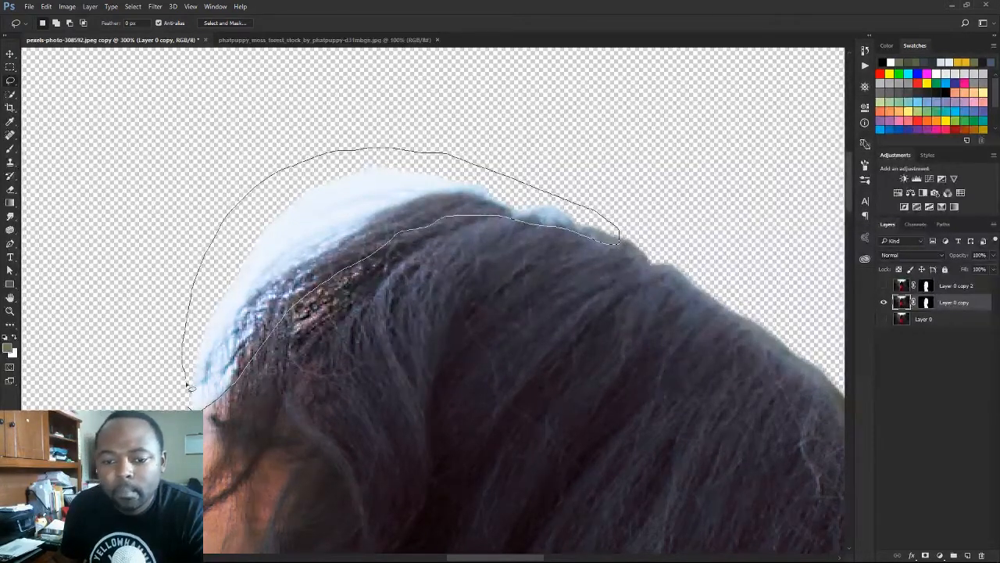
pyautogui.moveTo(189, 385); pyautogui.dragTo(187, 402)
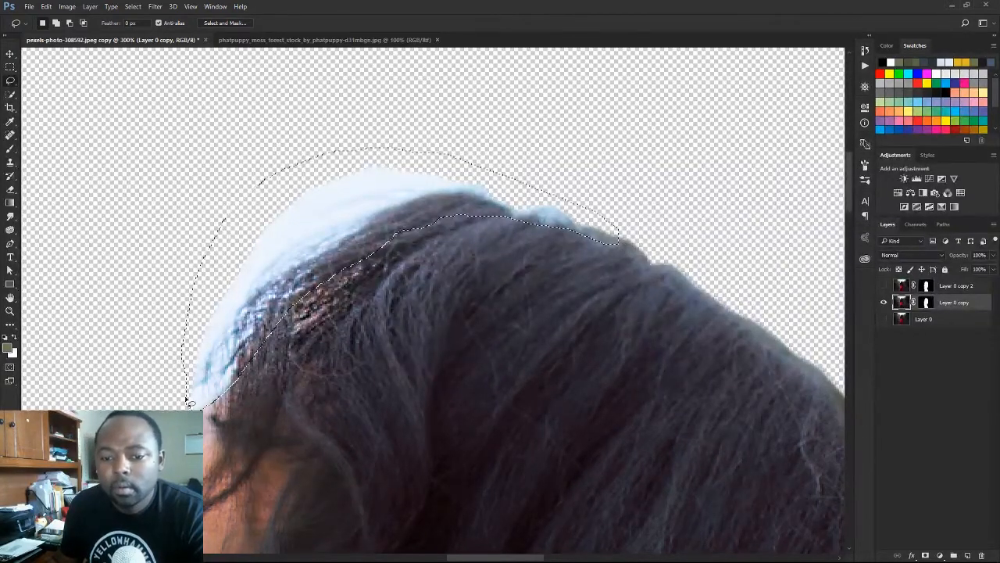
# Select the whitish fringe inside the lassoed area with Color Range, sampling the white background at fuzziness 38.
pyautogui.click(133, 6)
pyautogui.click(166, 106)
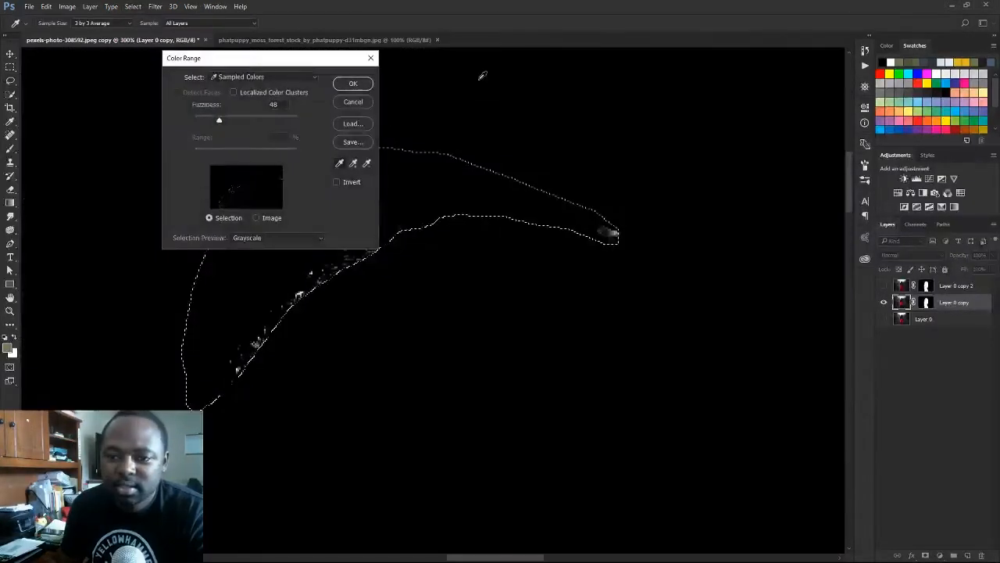
pyautogui.click(262, 218)
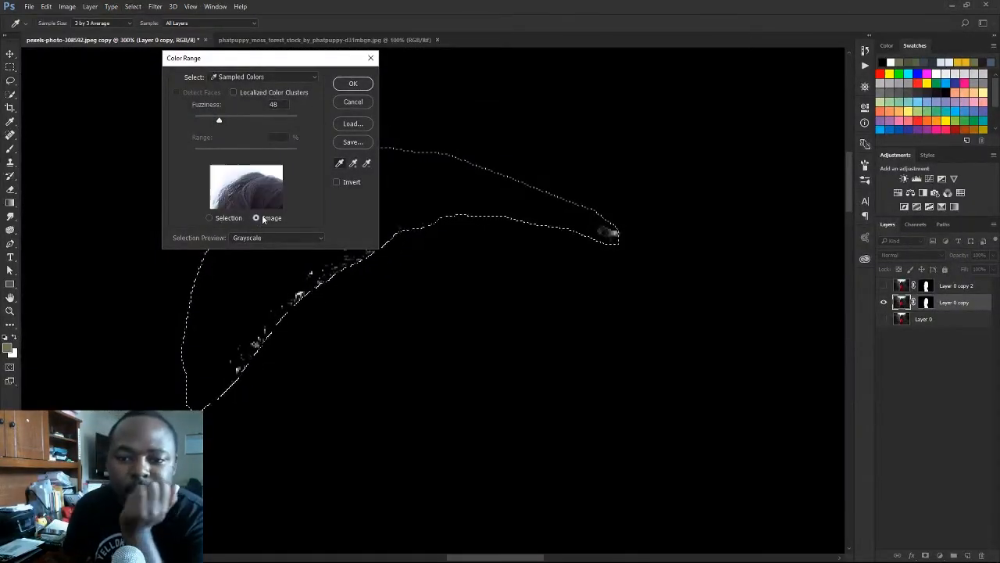
pyautogui.click(229, 177)
pyautogui.moveTo(293, 65); pyautogui.dragTo(181, 42)
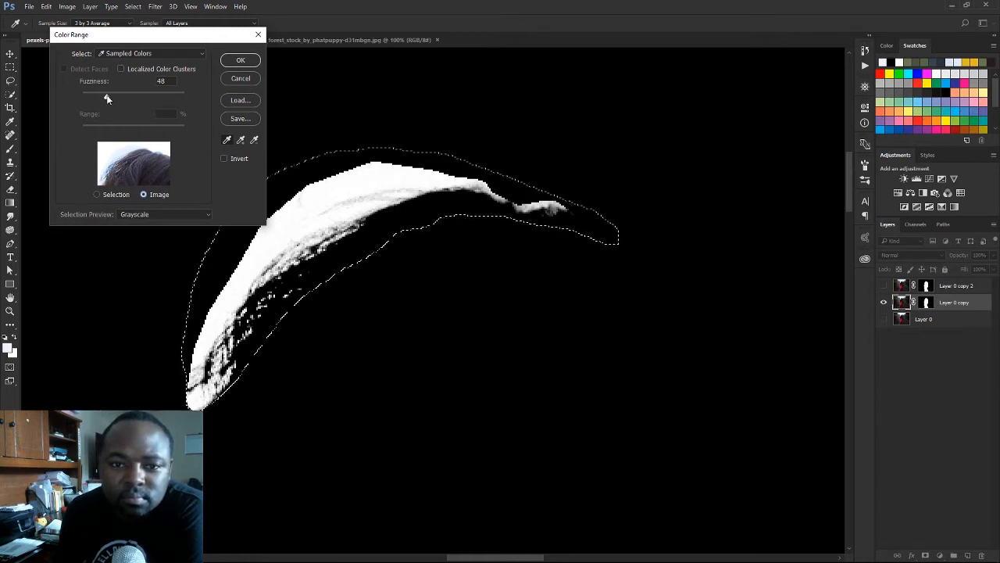
pyautogui.moveTo(106, 96)
pyautogui.mouseDown()
pyautogui.moveTo(131, 96)
pyautogui.moveTo(95, 99)
pyautogui.moveTo(102, 94)
pyautogui.mouseUp()
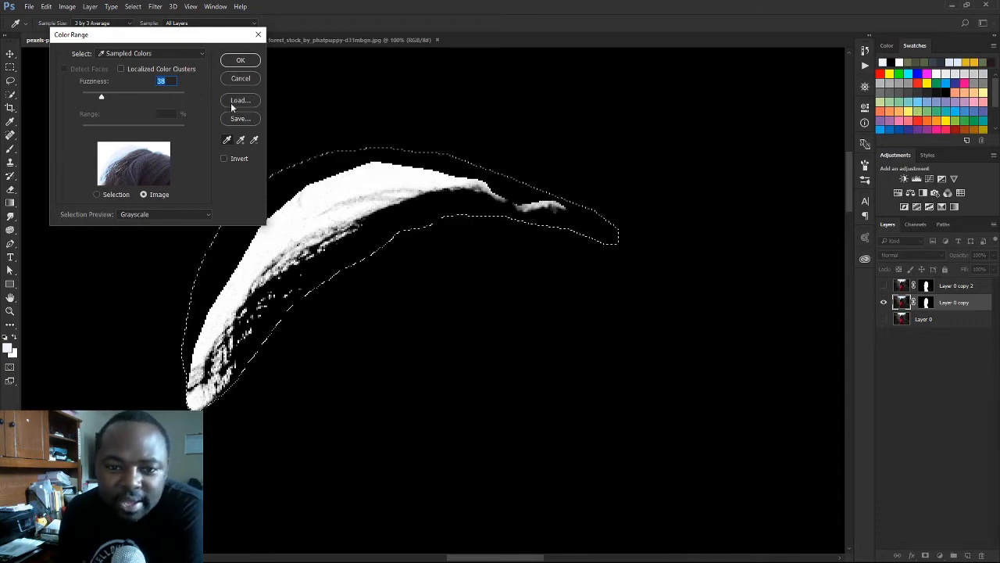
pyautogui.click(235, 60)
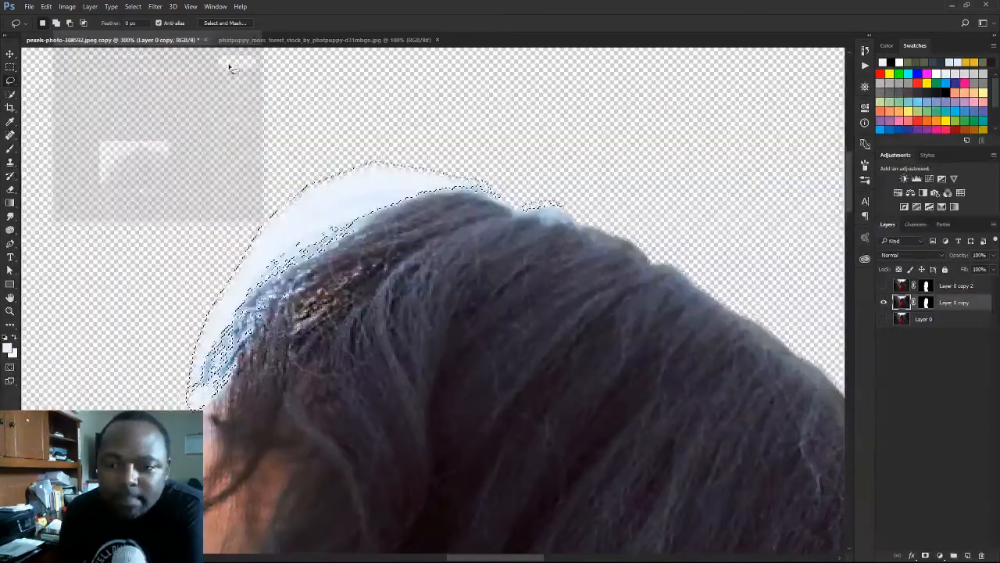
# Feather the white fringe selection along the forehead and top of the head by 1 pixel.
pyautogui.click(134, 8)
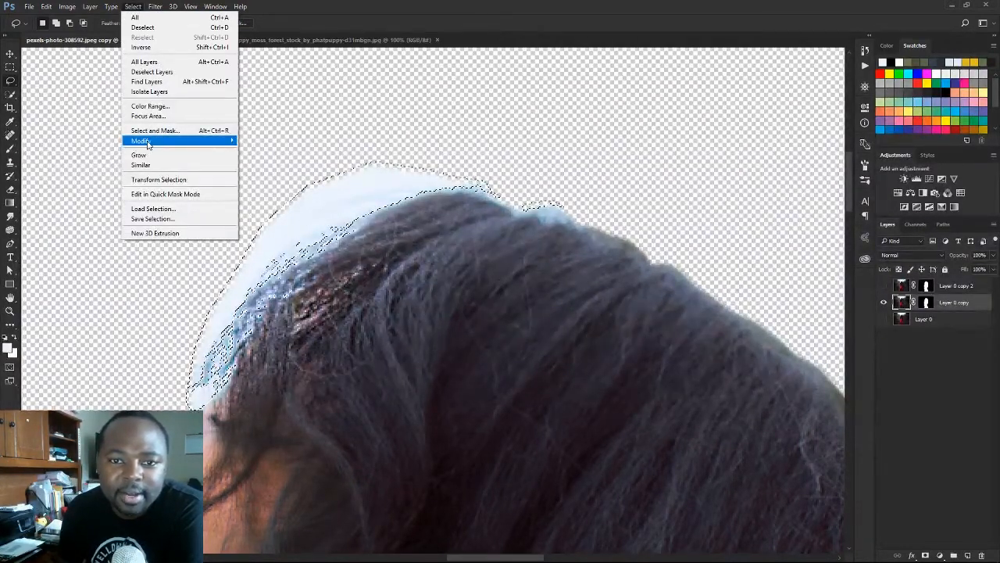
pyautogui.moveTo(147, 141)
pyautogui.click(74, 181)
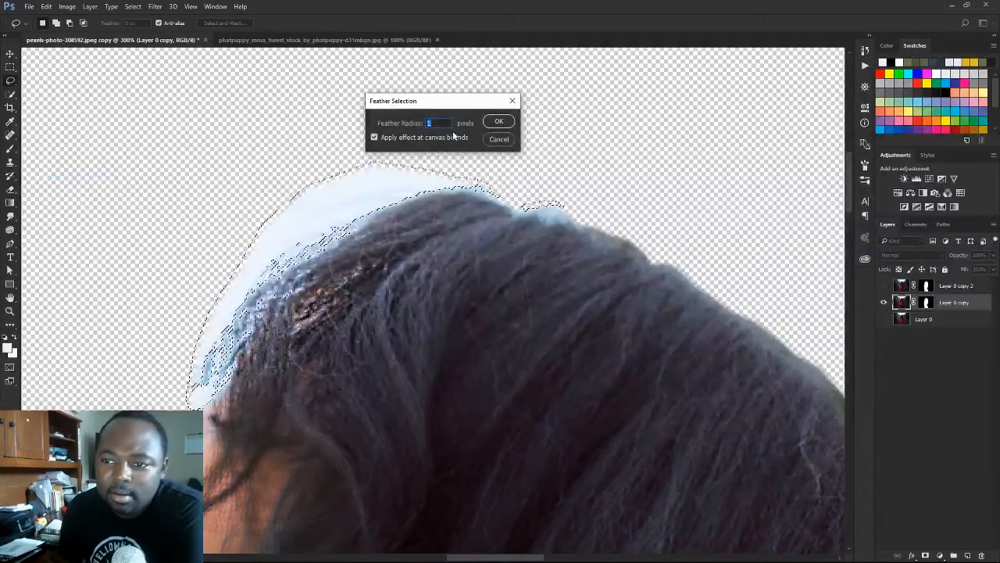
pyautogui.click(498, 121)
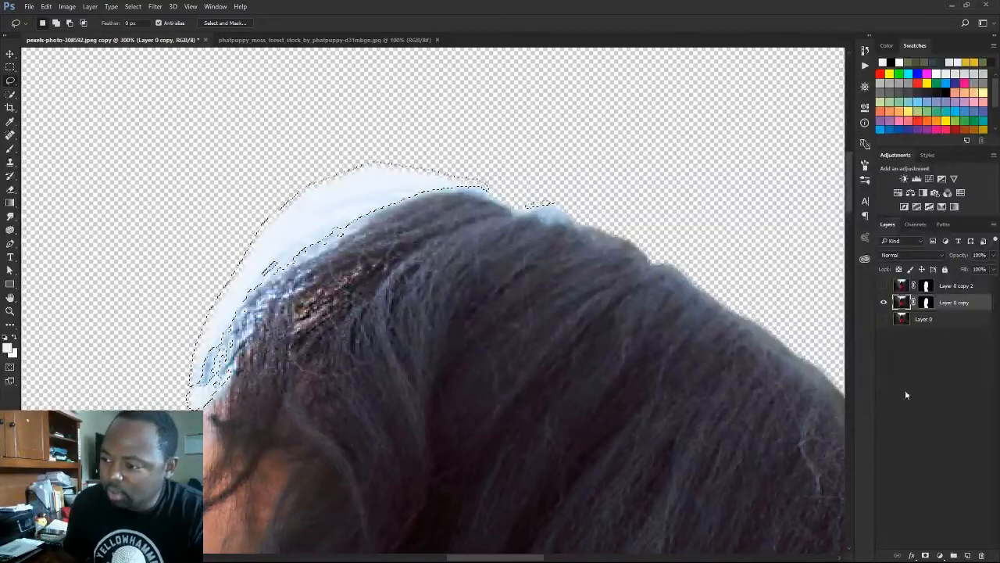
# Fill the selected fringe with black on Layer 0 copy's mask, and deselect.
pyautogui.click(926, 302)
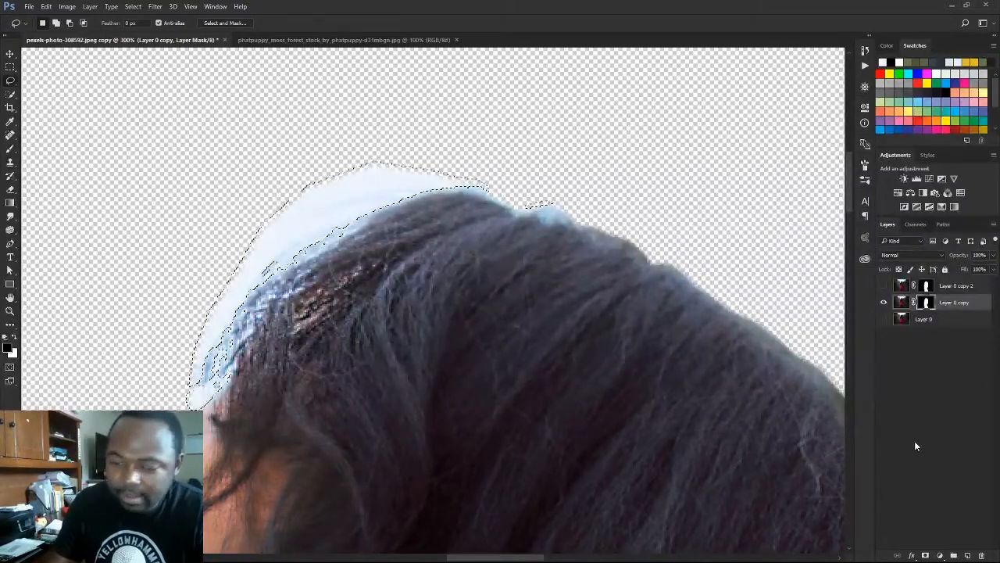
pyautogui.hotkey('alt', 'BackSpace')
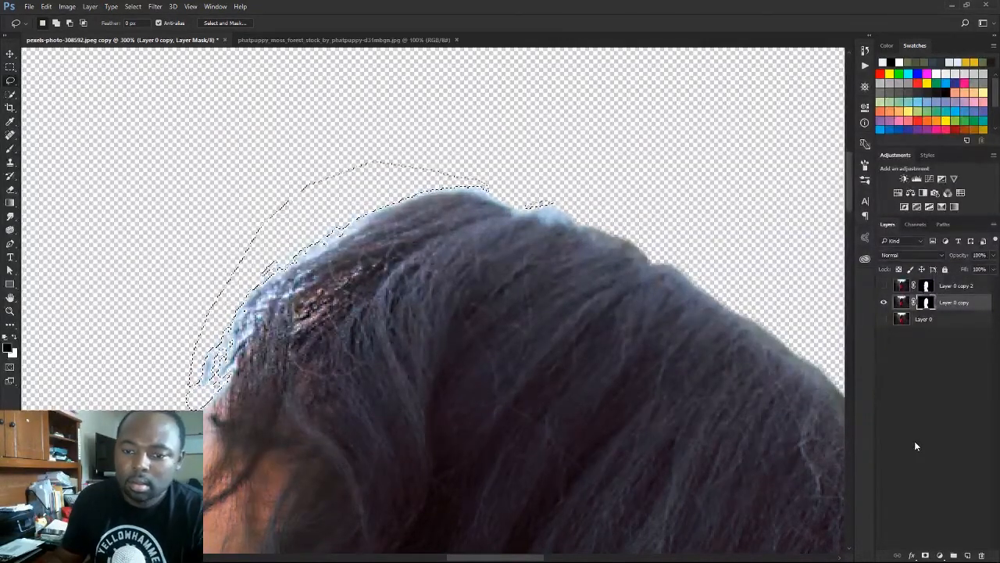
pyautogui.hotkey('ctrl', 'd')
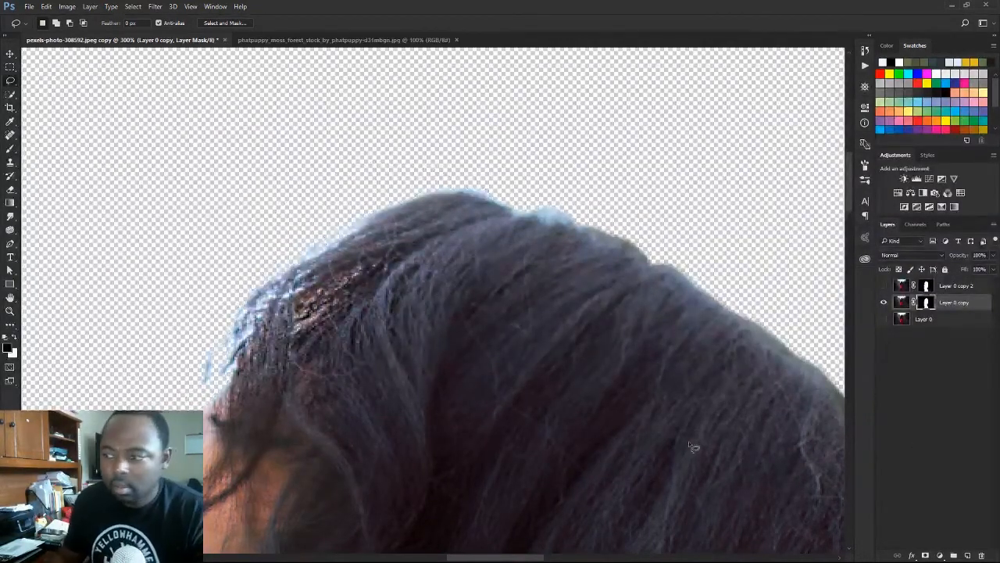
# Paint with black on the mask to remove the remaining bluish fringe from the forehead over the top to the back of the head.
pyautogui.press('b')
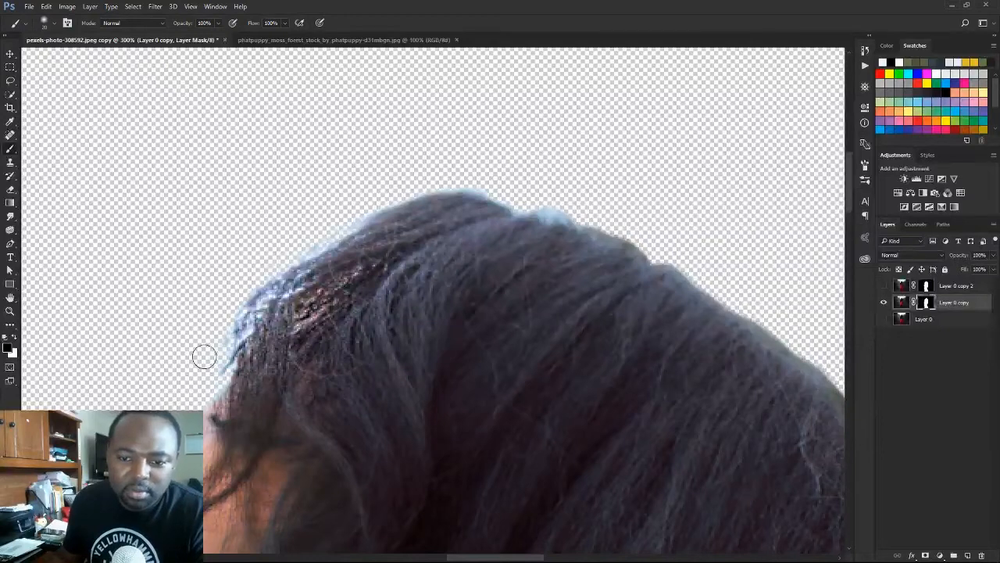
pyautogui.press('p')
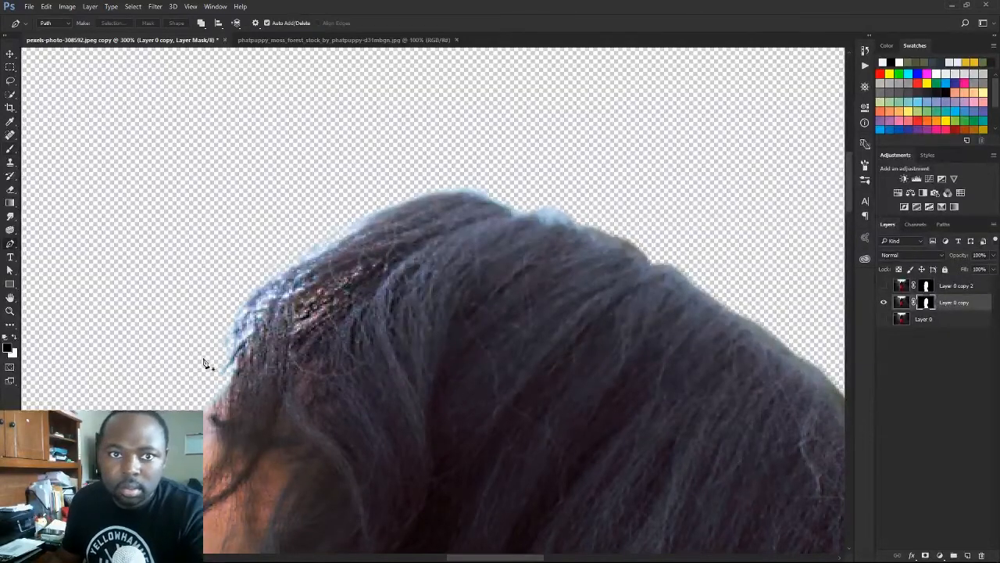
pyautogui.press('b')
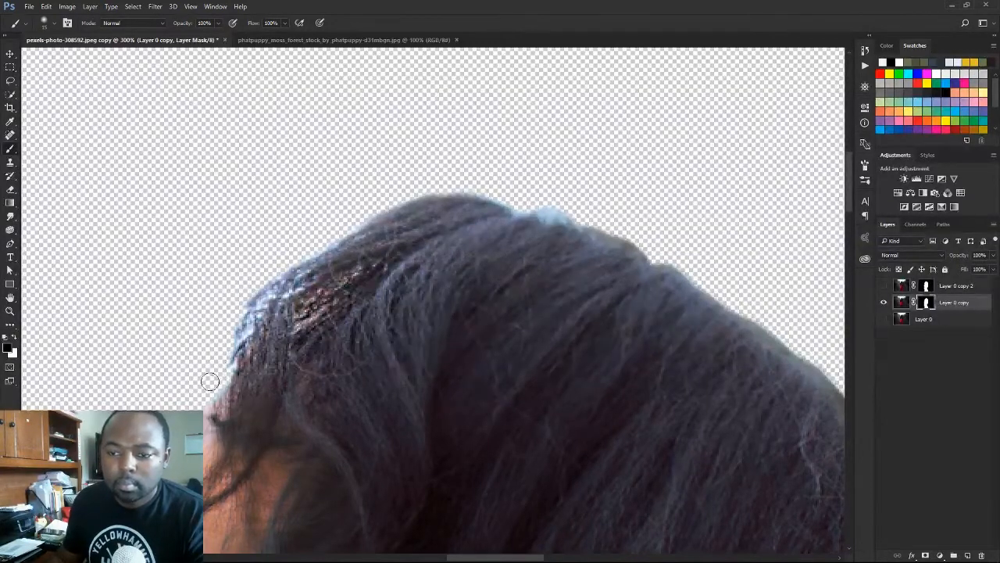
pyautogui.moveTo(586, 191)
pyautogui.mouseDown()
pyautogui.moveTo(577, 213)
pyautogui.moveTo(486, 185)
pyautogui.mouseUp()
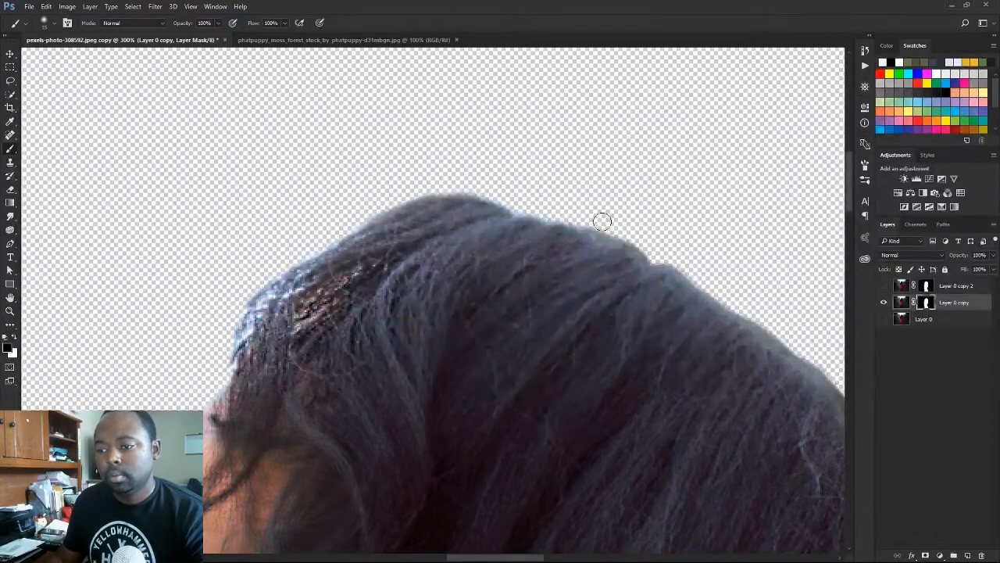
pyautogui.moveTo(699, 262); pyautogui.dragTo(502, 156)
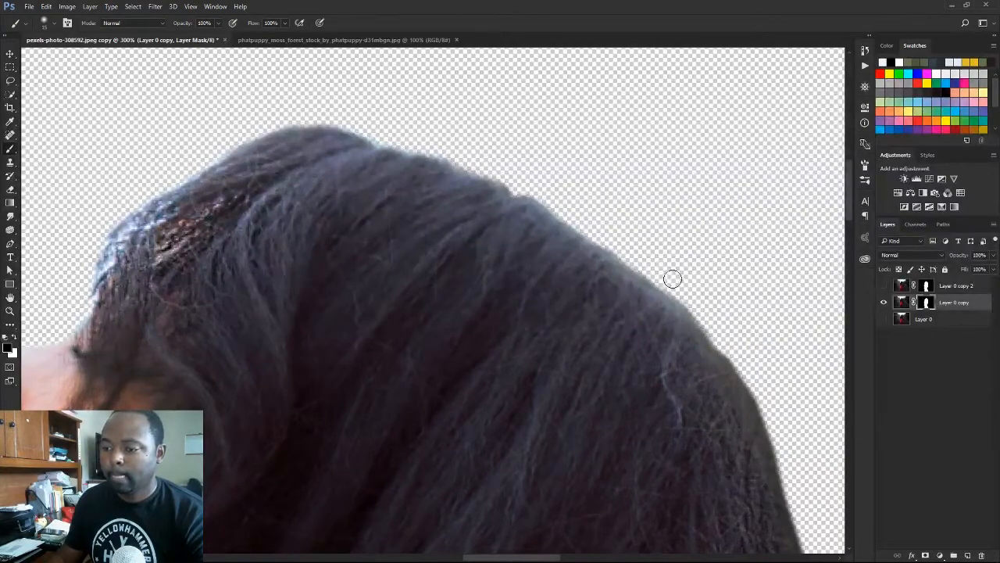
pyautogui.moveTo(619, 220); pyautogui.dragTo(479, 97)
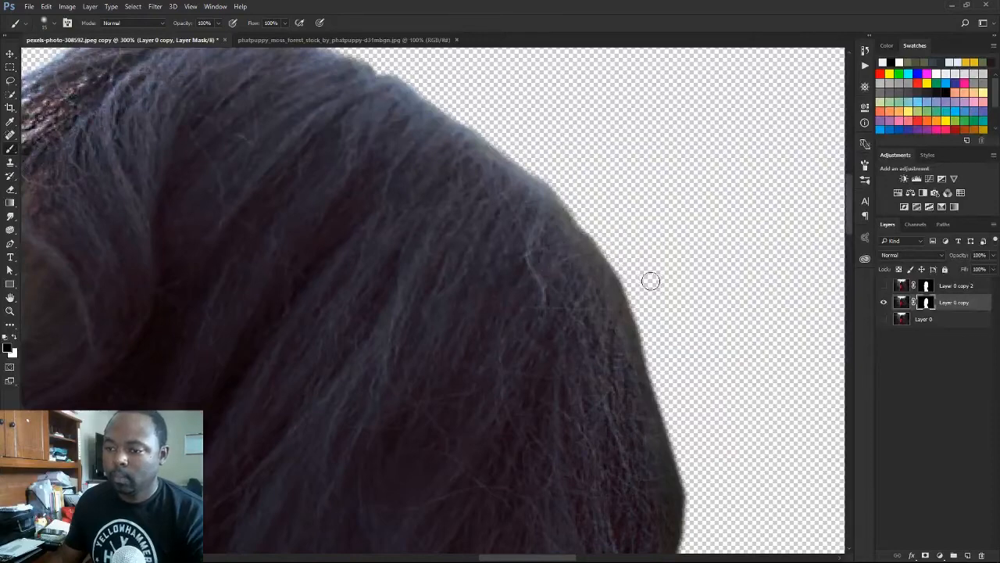
# Paint away the small protruding spot on the back outline of the hair on Layer 0 copy's mask.
pyautogui.hotkey('ctrl', '-')
pyautogui.hotkey('ctrl', '-')
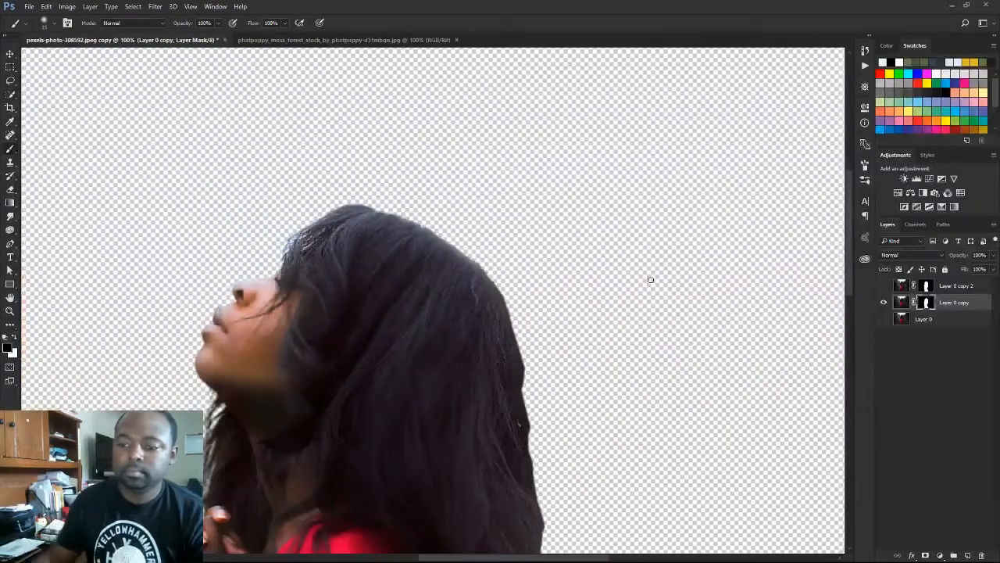
pyautogui.moveTo(580, 344); pyautogui.dragTo(649, 256)
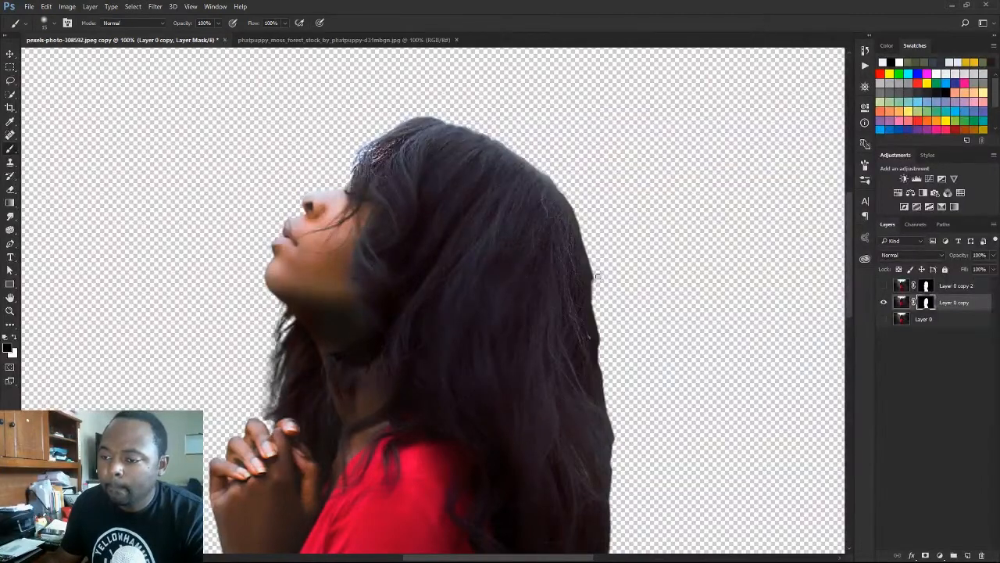
pyautogui.moveTo(598, 287); pyautogui.dragTo(594, 283)
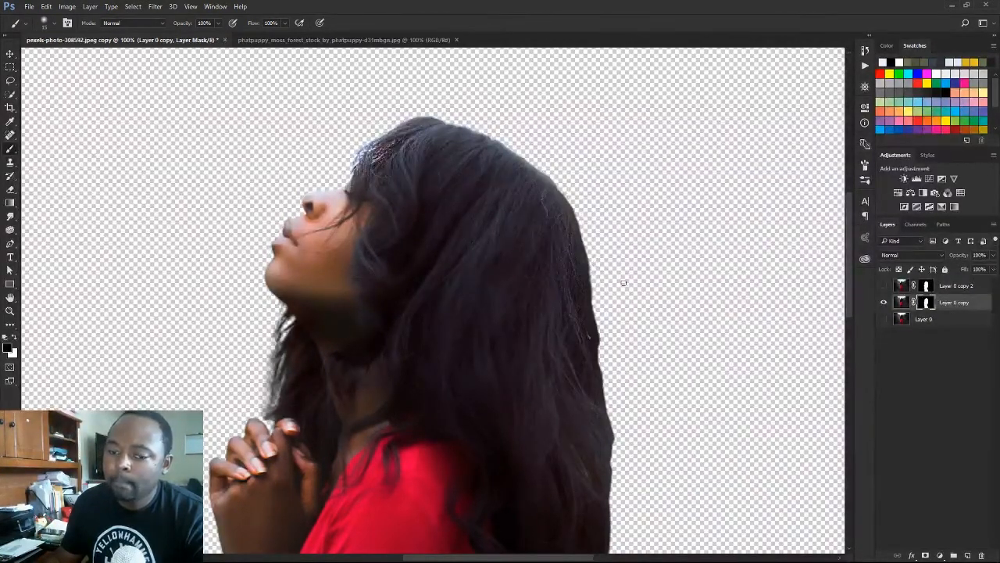
# Paint with black on the mask along the back edge of the hair, smoothing the outline from the lower strands up to the crown.
pyautogui.scroll(-3, 629, 312)
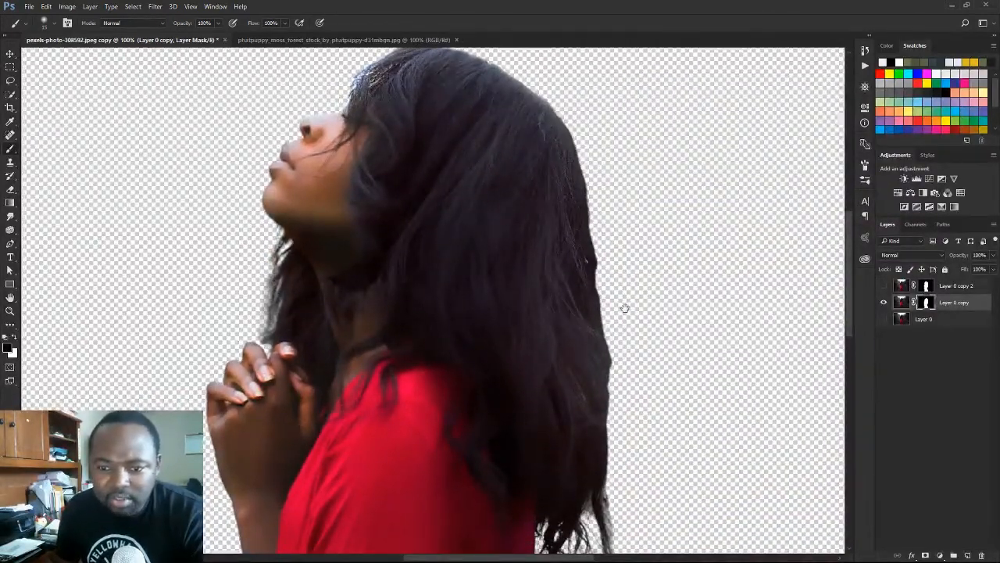
pyautogui.moveTo(625, 305); pyautogui.dragTo(608, 248)
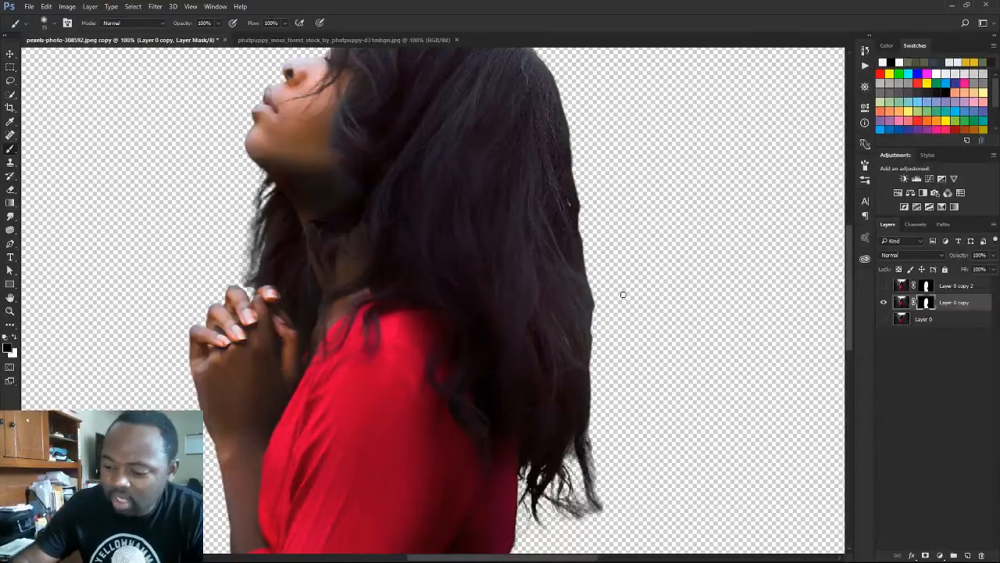
pyautogui.hotkey('ctrl', '+')
pyautogui.moveTo(651, 281)
pyautogui.mouseDown()
pyautogui.moveTo(355, 172)
pyautogui.moveTo(453, 268)
pyautogui.moveTo(443, 219)
pyautogui.moveTo(492, 296)
pyautogui.moveTo(490, 363)
pyautogui.mouseUp()
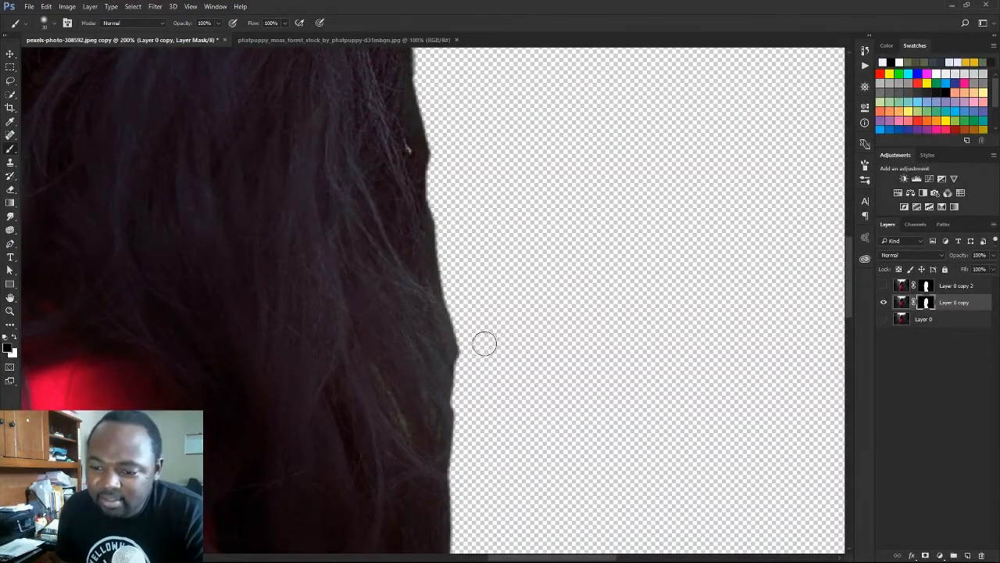
pyautogui.moveTo(471, 334)
pyautogui.mouseDown()
pyautogui.moveTo(475, 357)
pyautogui.moveTo(479, 346)
pyautogui.moveTo(466, 358)
pyautogui.moveTo(448, 256)
pyautogui.mouseUp()
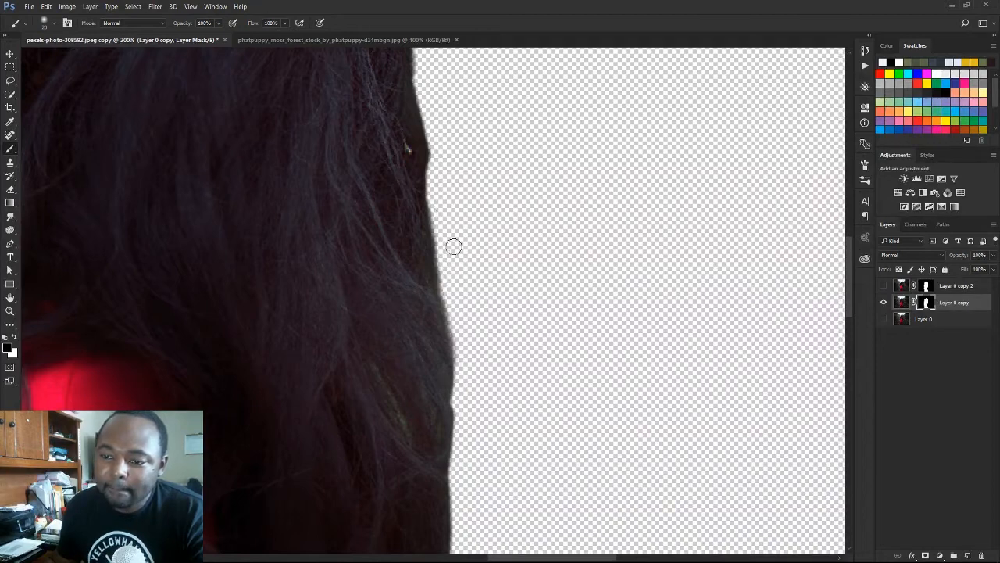
pyautogui.moveTo(467, 440)
pyautogui.mouseDown()
pyautogui.moveTo(498, 207)
pyautogui.moveTo(492, 177)
pyautogui.mouseUp()
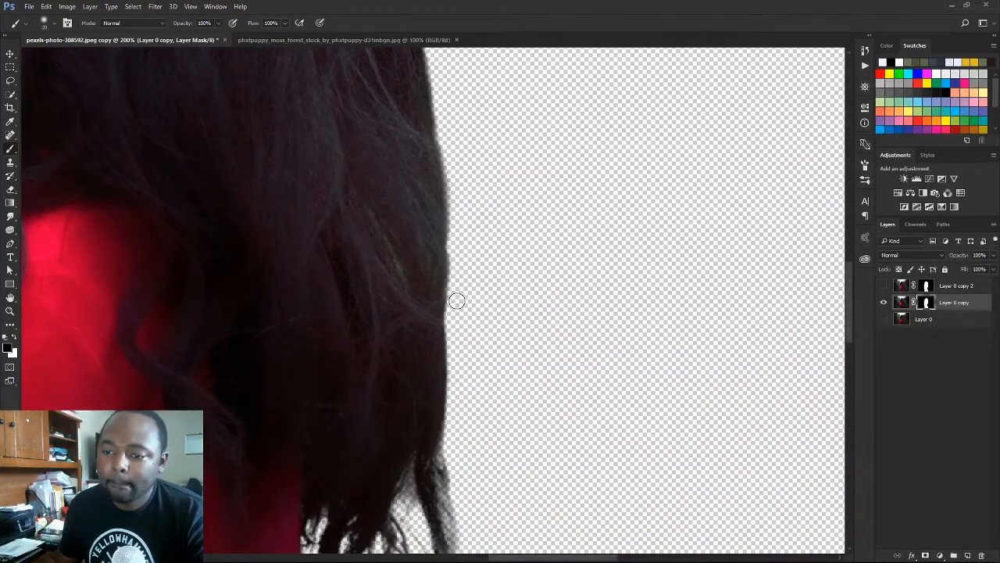
pyautogui.moveTo(446, 342)
pyautogui.mouseDown()
pyautogui.moveTo(516, 237)
pyautogui.moveTo(516, 321)
pyautogui.mouseUp()
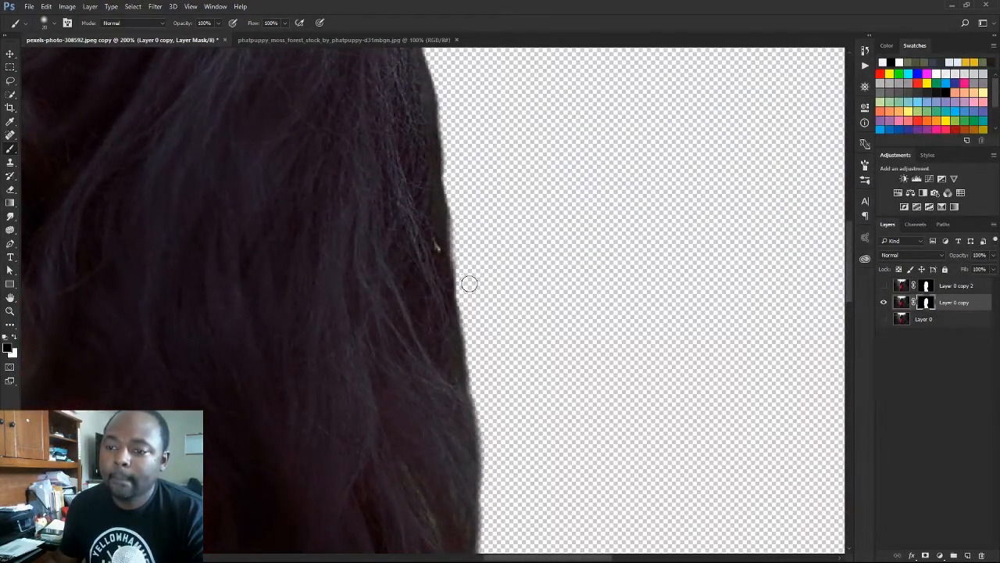
pyautogui.moveTo(509, 165); pyautogui.dragTo(537, 344)
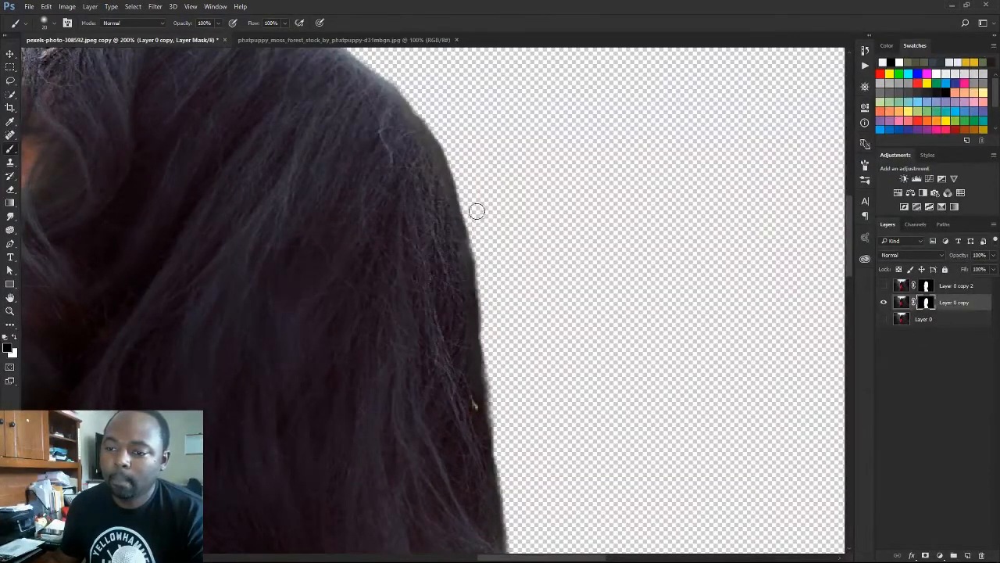
pyautogui.moveTo(449, 128); pyautogui.dragTo(578, 390)
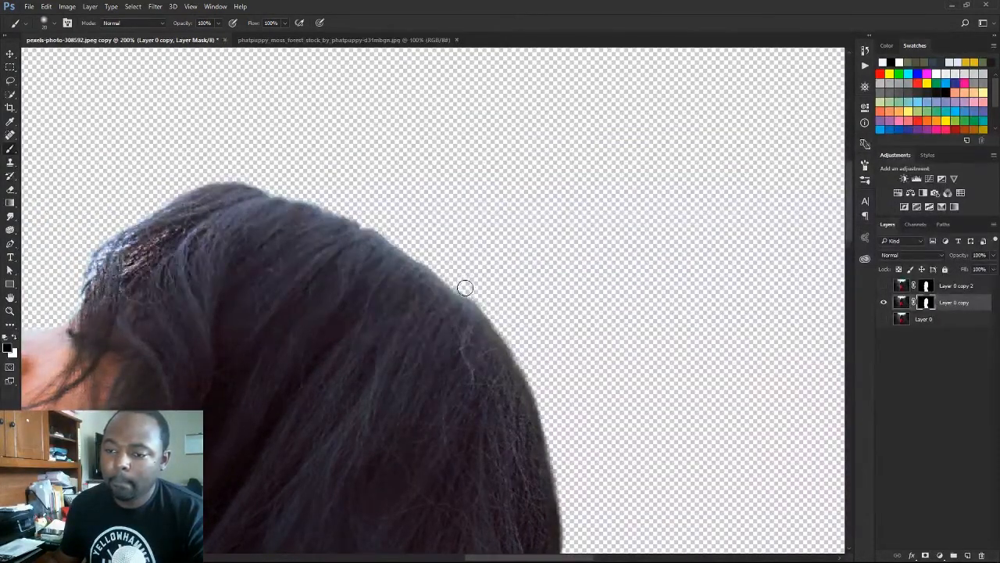
pyautogui.moveTo(500, 259); pyautogui.dragTo(499, 182)
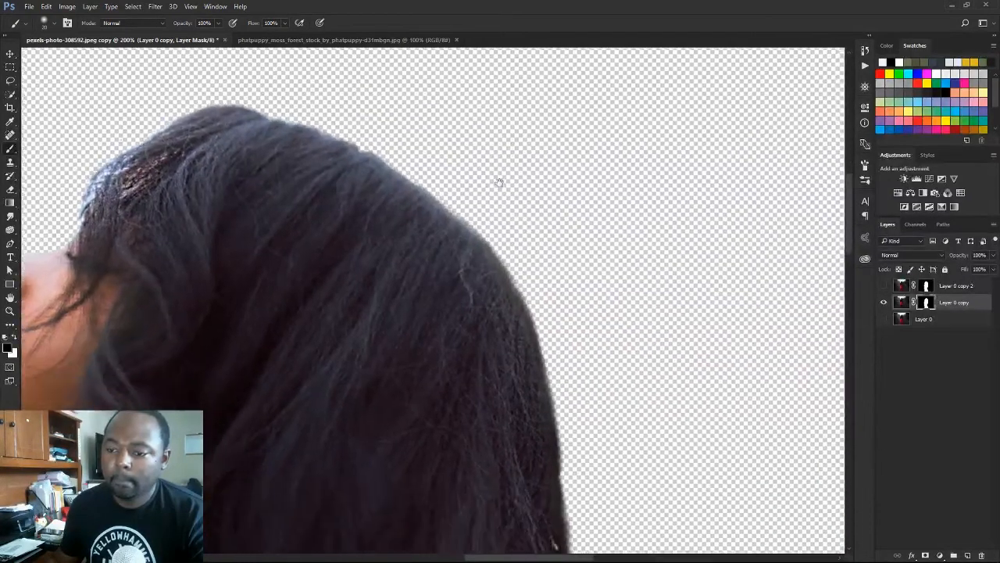
# Bring the moss forest image into the woman's document as a new layer using the Move tool.
pyautogui.hotkey('ctrl', '-')
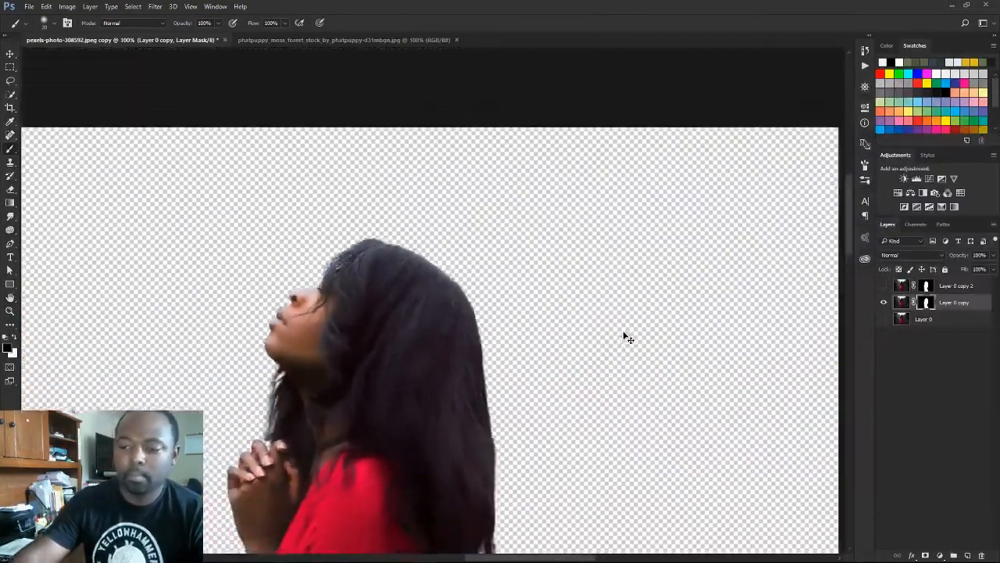
pyautogui.hotkey('ctrl', '-')
pyautogui.hotkey('ctrl', '-')
pyautogui.hotkey('ctrl', '-')
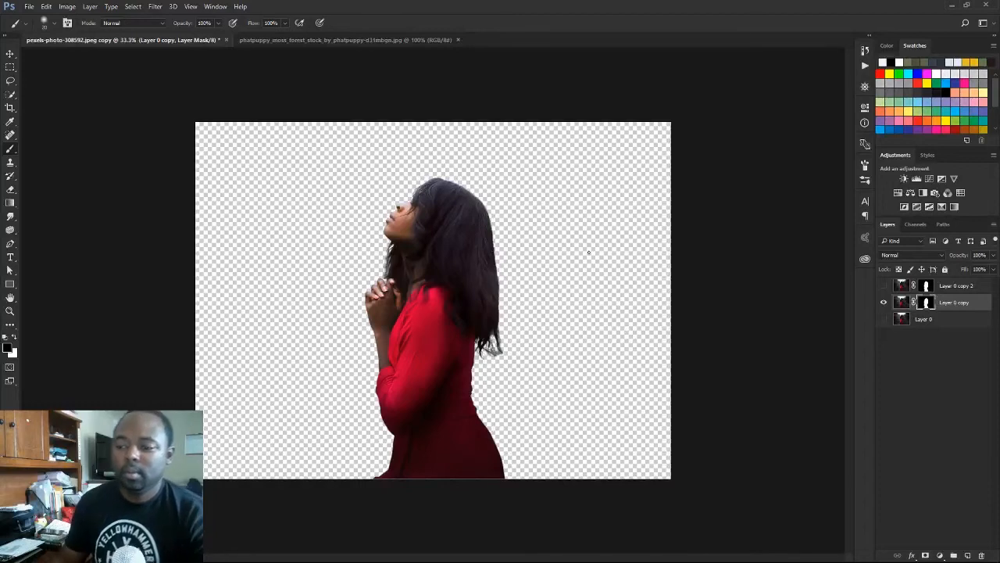
pyautogui.click(11, 55)
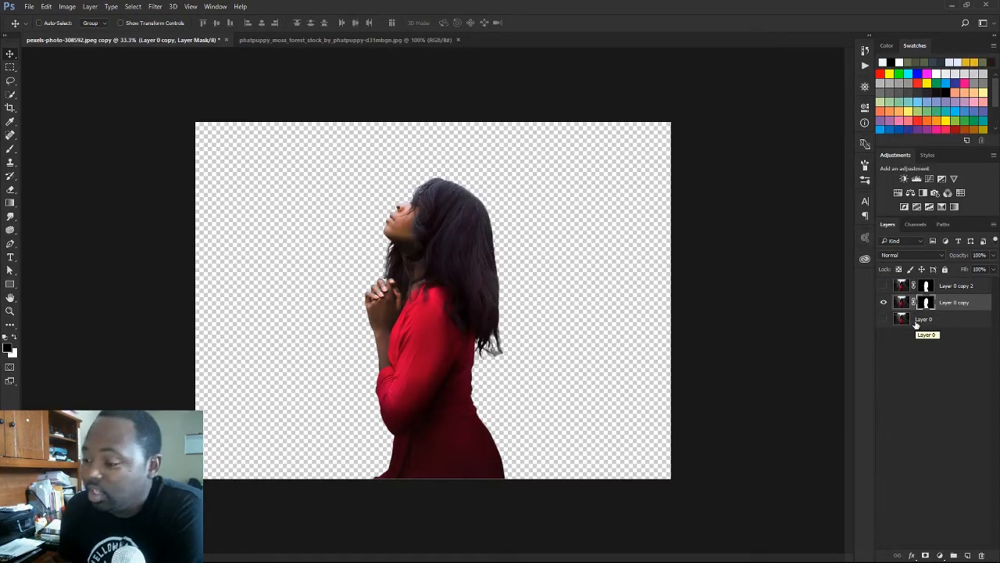
pyautogui.click(322, 40)
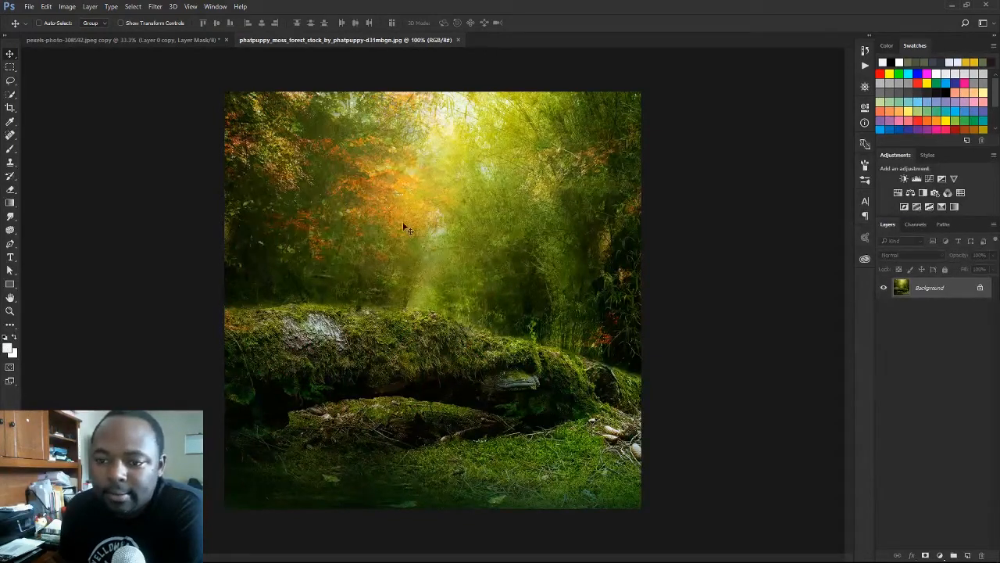
pyautogui.moveTo(402, 222); pyautogui.dragTo(263, 179)
# Scale the forest layer to about 359% so it covers the canvas, and place it below Layer 0 copy.
pyautogui.hotkey('ctrl', 't')
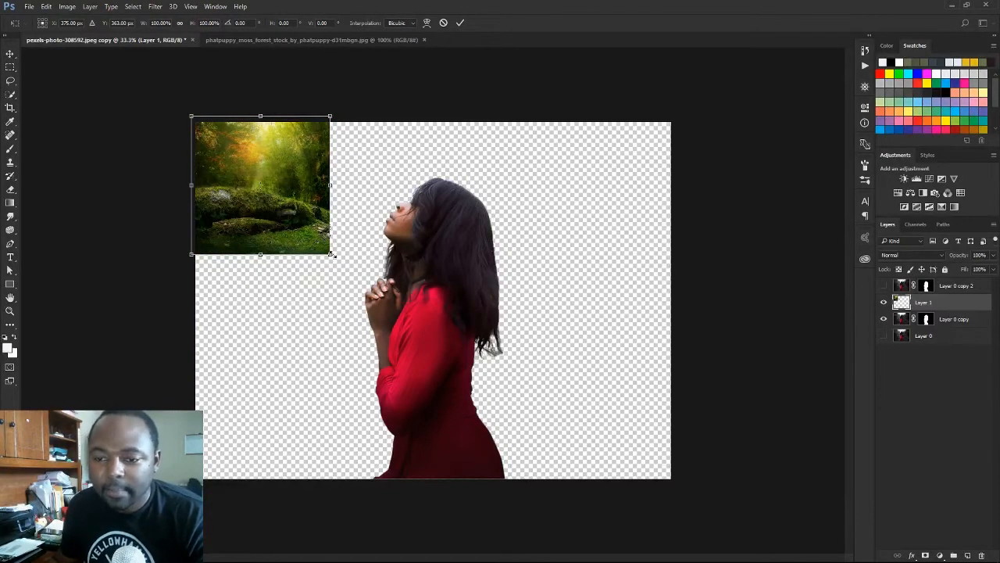
pyautogui.moveTo(332, 255); pyautogui.dragTo(771, 537)
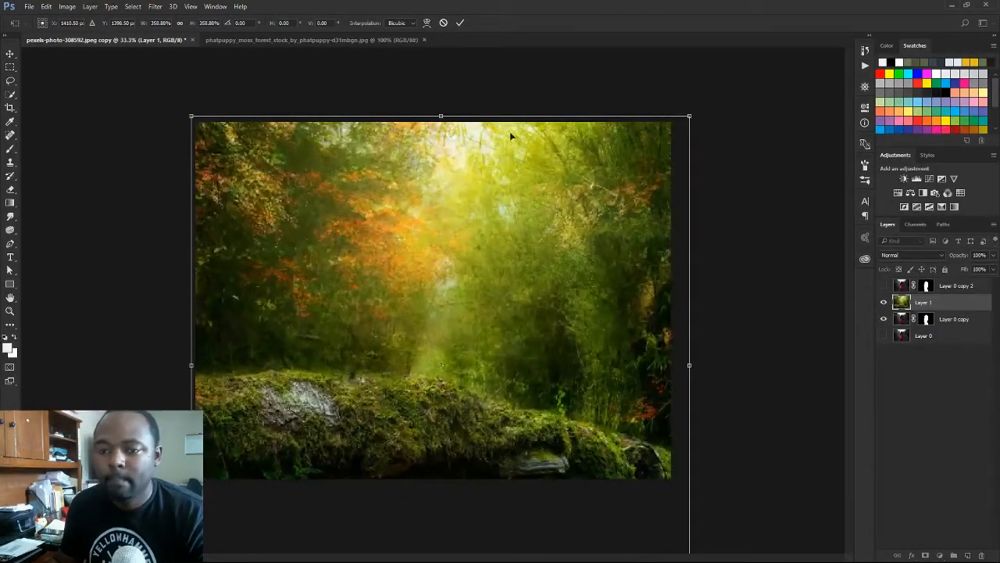
pyautogui.press('Return')
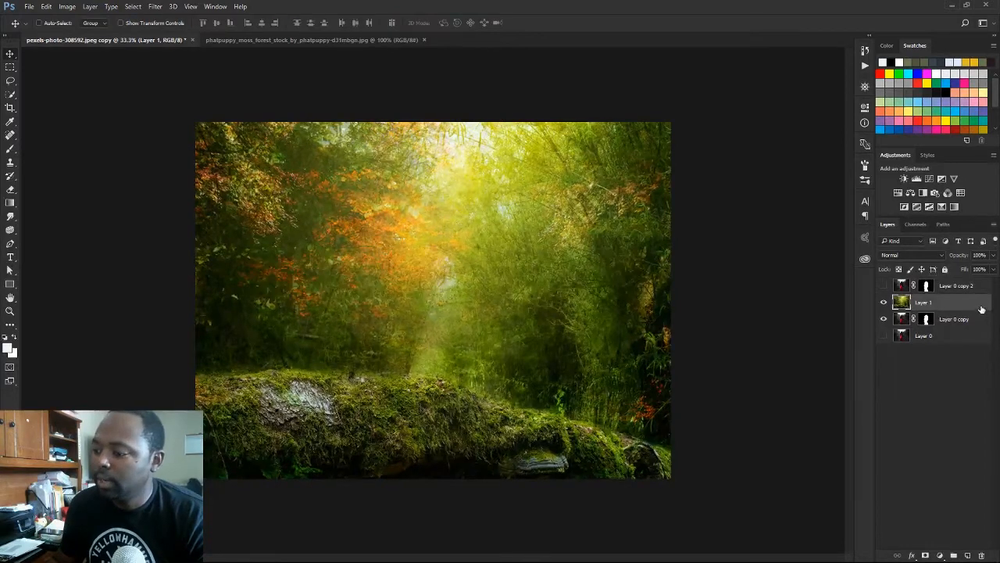
pyautogui.moveTo(982, 310); pyautogui.dragTo(980, 328)
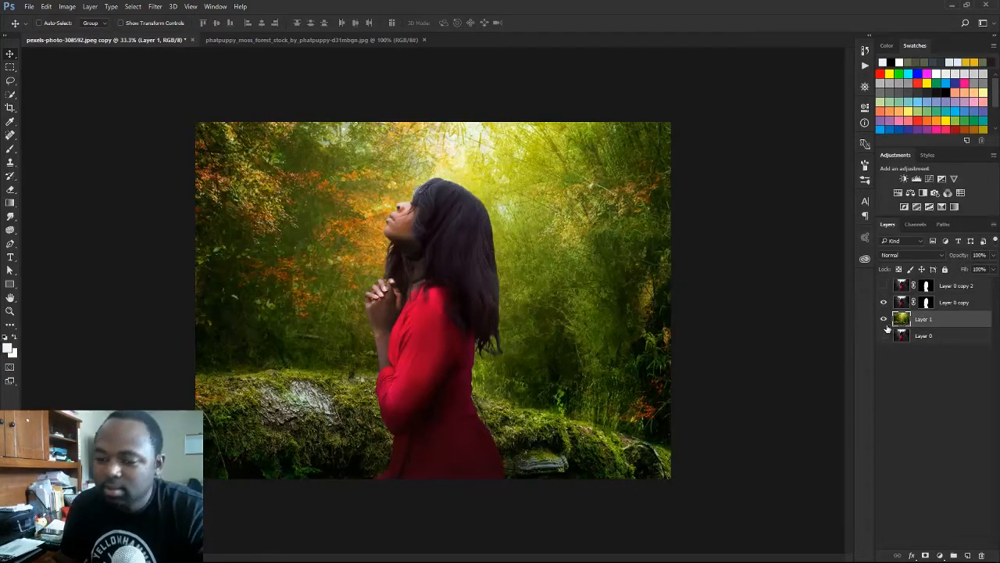
# Apply a Lens Blur with a radius of 50 to the forest background on Layer 1.
pyautogui.click(156, 7)
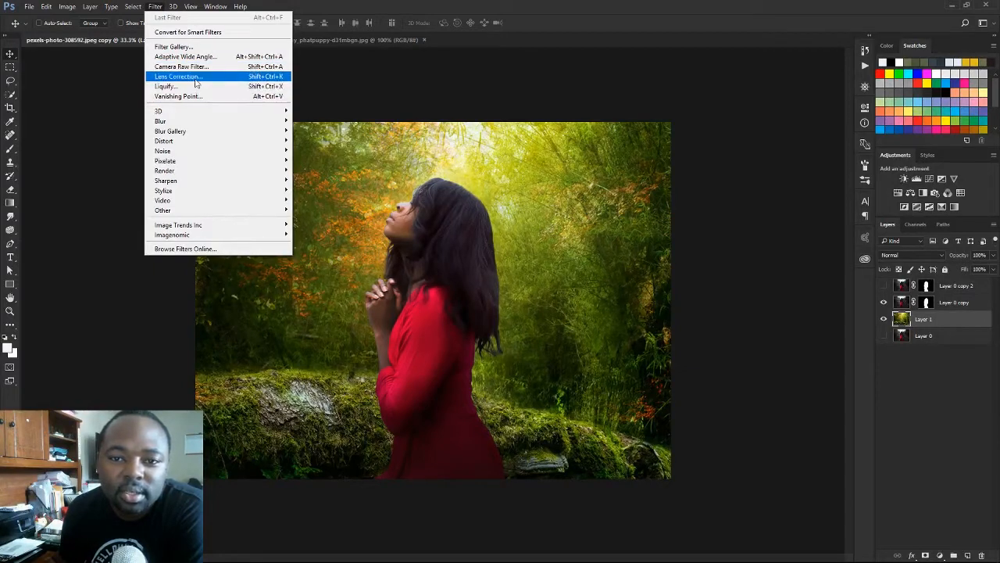
pyautogui.moveTo(210, 124)
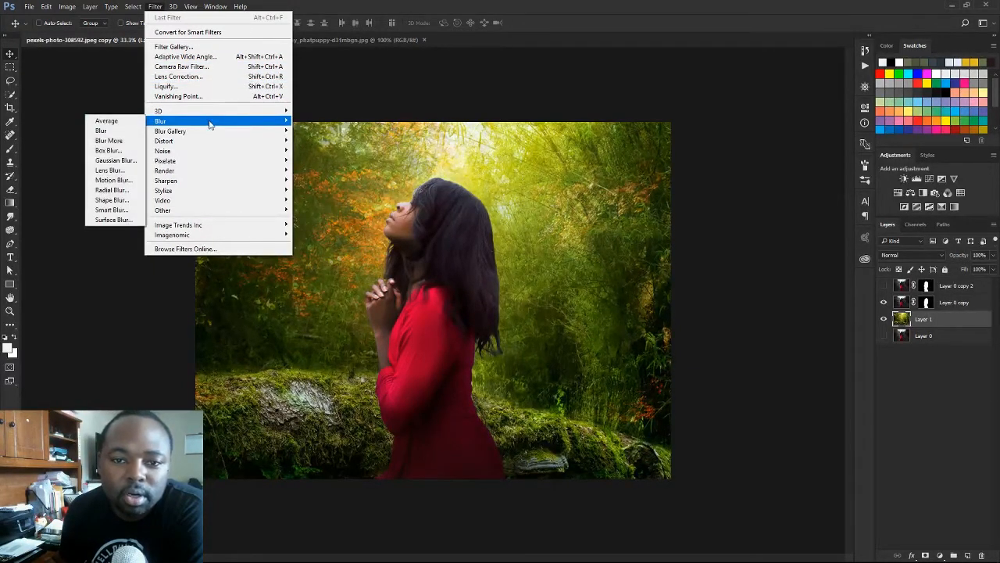
pyautogui.click(125, 172)
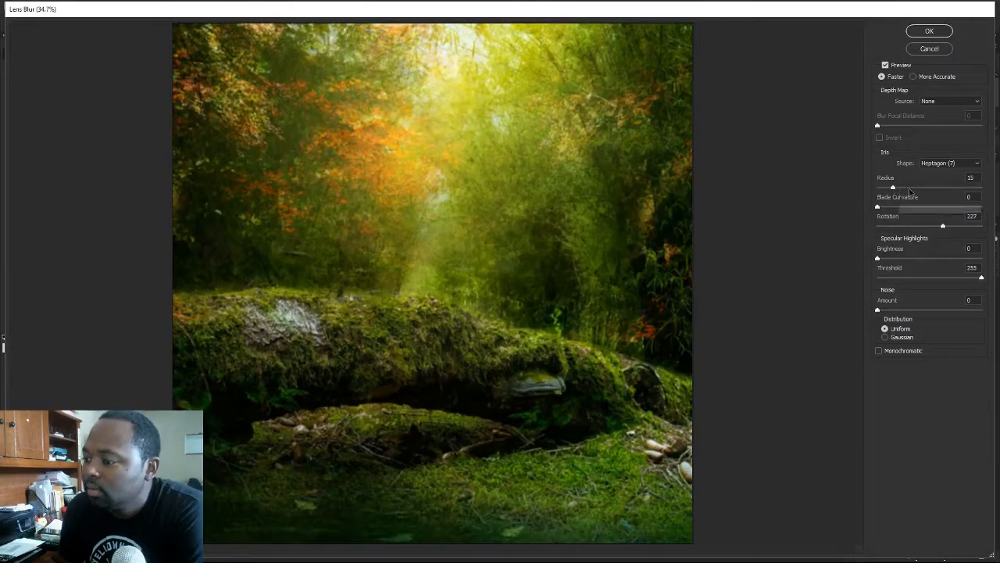
pyautogui.click(972, 178)
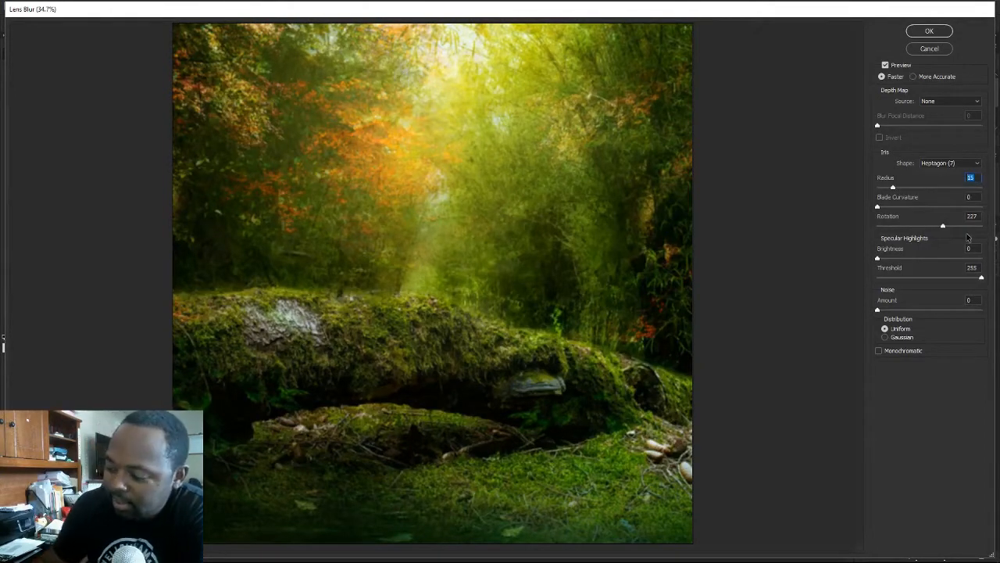
pyautogui.write('30')
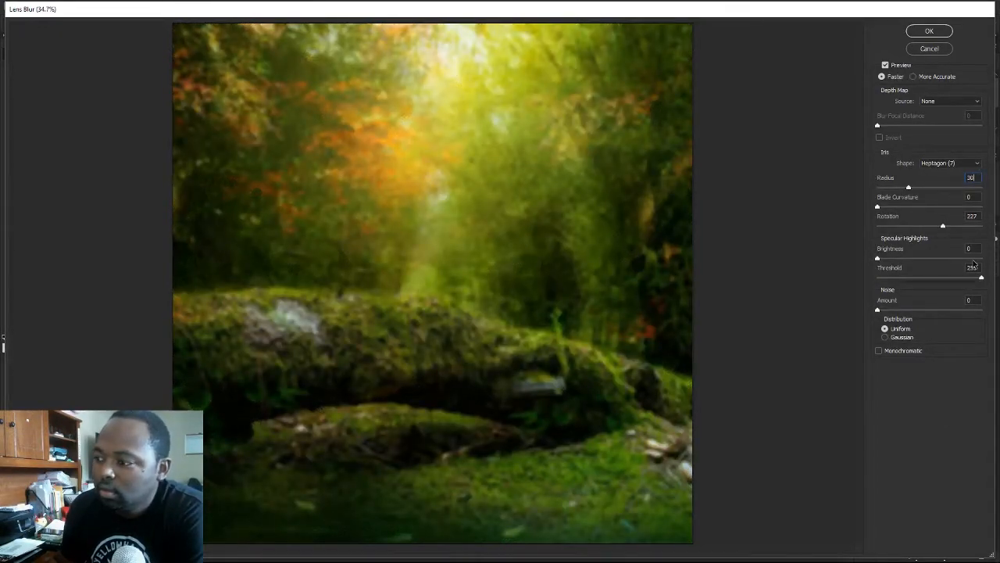
pyautogui.moveTo(974, 176); pyautogui.dragTo(960, 183)
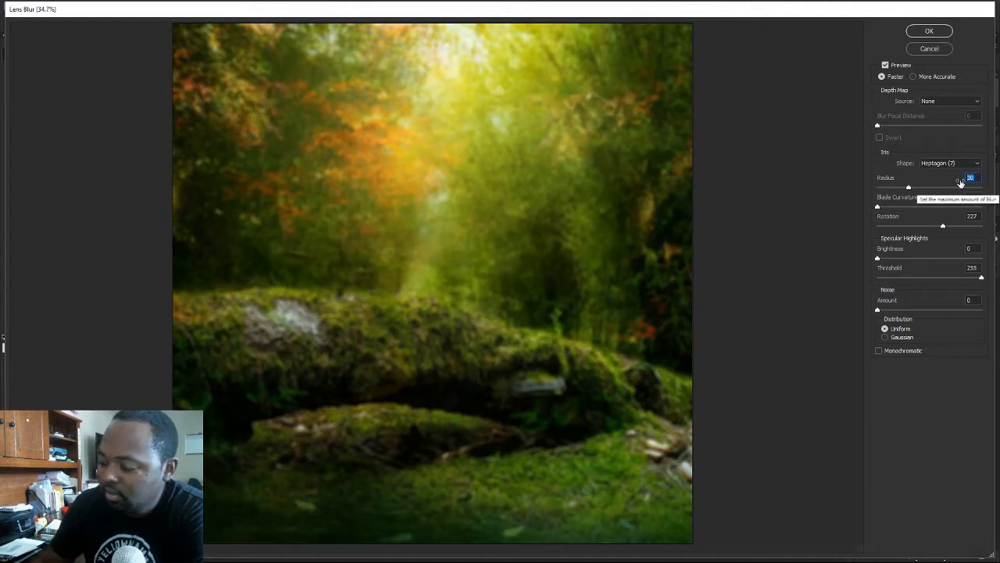
pyautogui.write('50')
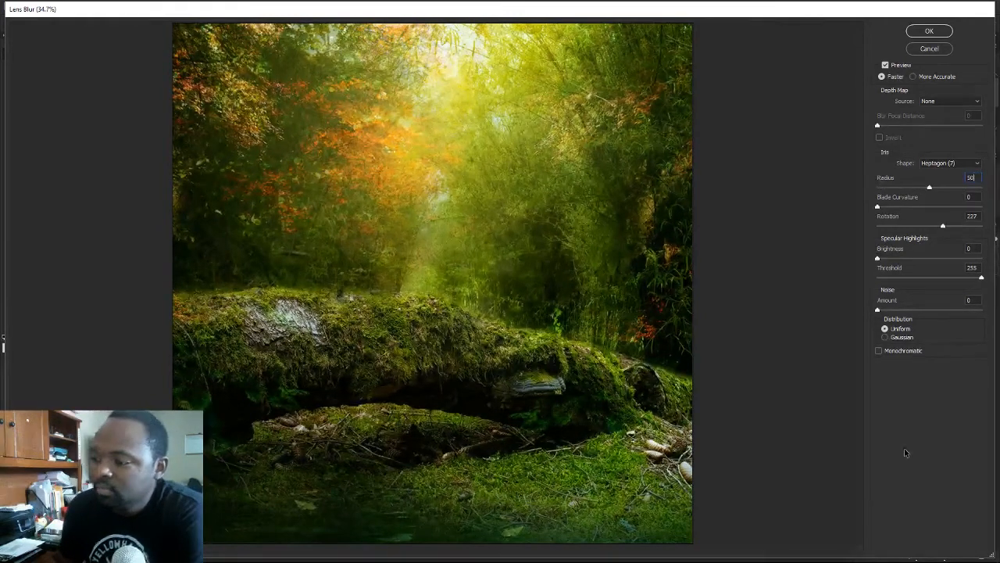
pyautogui.click(930, 31)
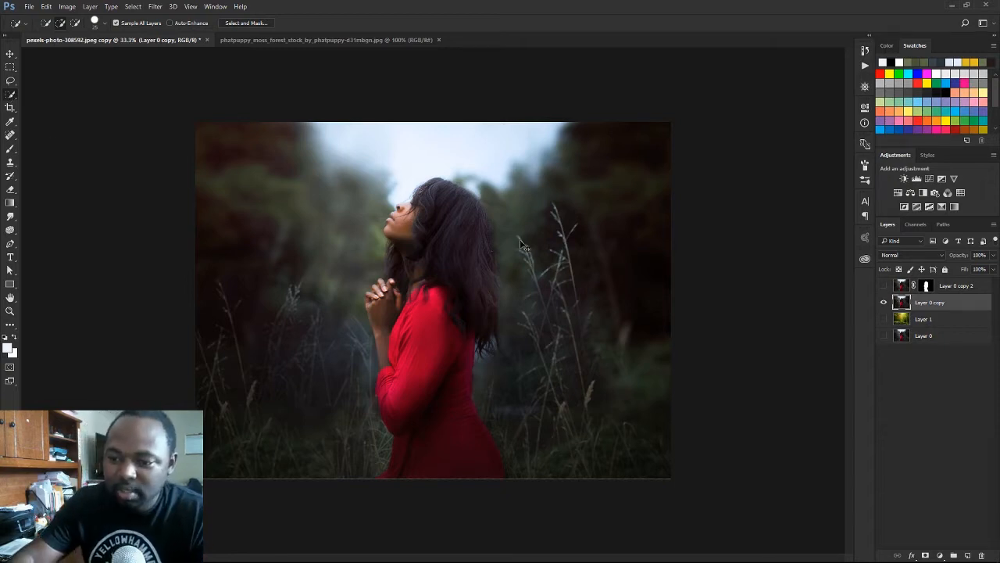
# Select the woman's hair, face and shoulder on Layer 0 copy with the Quick Selection tool.
pyautogui.hotkey('ctrl', '+')
pyautogui.scroll(-3, 561, 234)
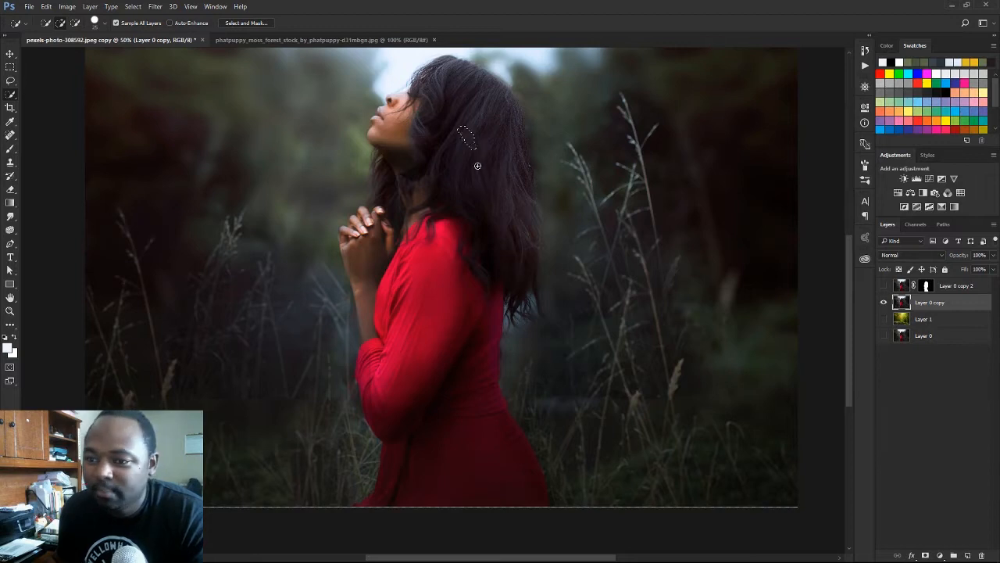
pyautogui.moveTo(476, 156)
pyautogui.mouseDown()
pyautogui.moveTo(480, 122)
pyautogui.moveTo(463, 98)
pyautogui.moveTo(484, 189)
pyautogui.mouseUp()
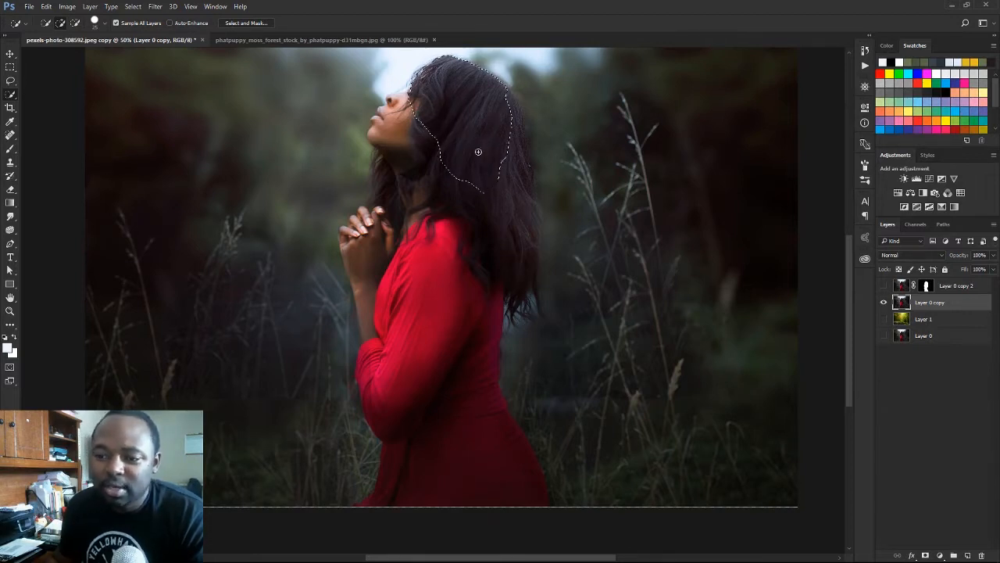
pyautogui.moveTo(410, 134)
pyautogui.mouseDown()
pyautogui.moveTo(441, 137)
pyautogui.moveTo(442, 274)
pyautogui.moveTo(453, 249)
pyautogui.moveTo(453, 184)
pyautogui.moveTo(500, 246)
pyautogui.moveTo(500, 175)
pyautogui.moveTo(517, 209)
pyautogui.moveTo(510, 129)
pyautogui.mouseUp()
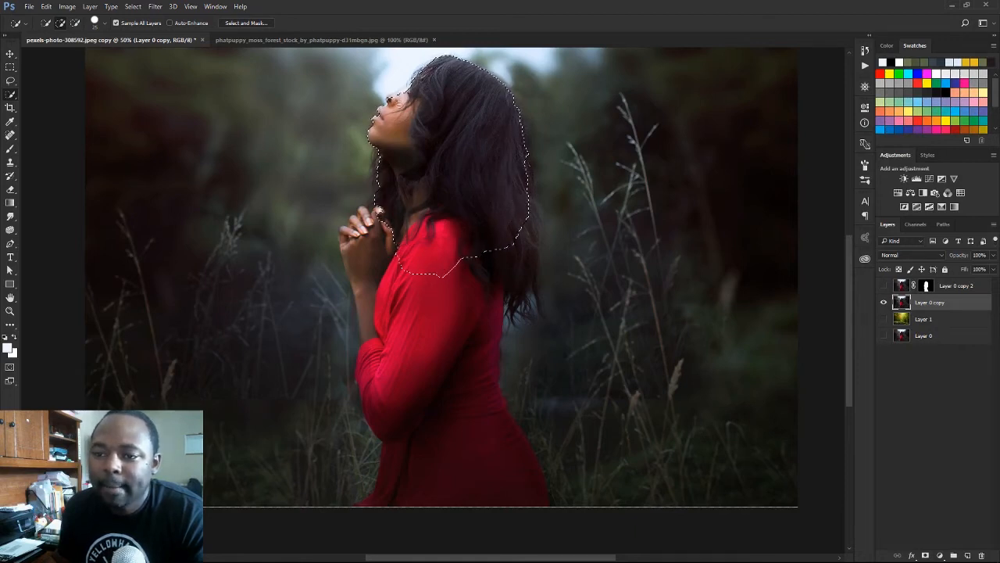
# Extend the selection with a smaller brush over the red dress, forearm and hands, and the lower hair tips.
pyautogui.press('[')
pyautogui.press('[')
pyautogui.press('[')
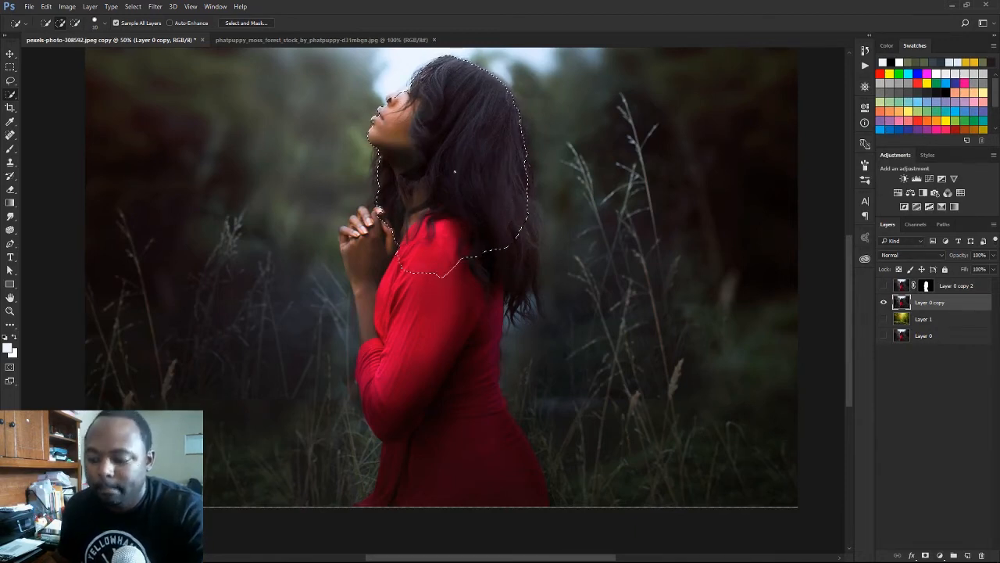
pyautogui.moveTo(454, 171)
pyautogui.mouseDown()
pyautogui.moveTo(440, 375)
pyautogui.moveTo(447, 412)
pyautogui.mouseUp()
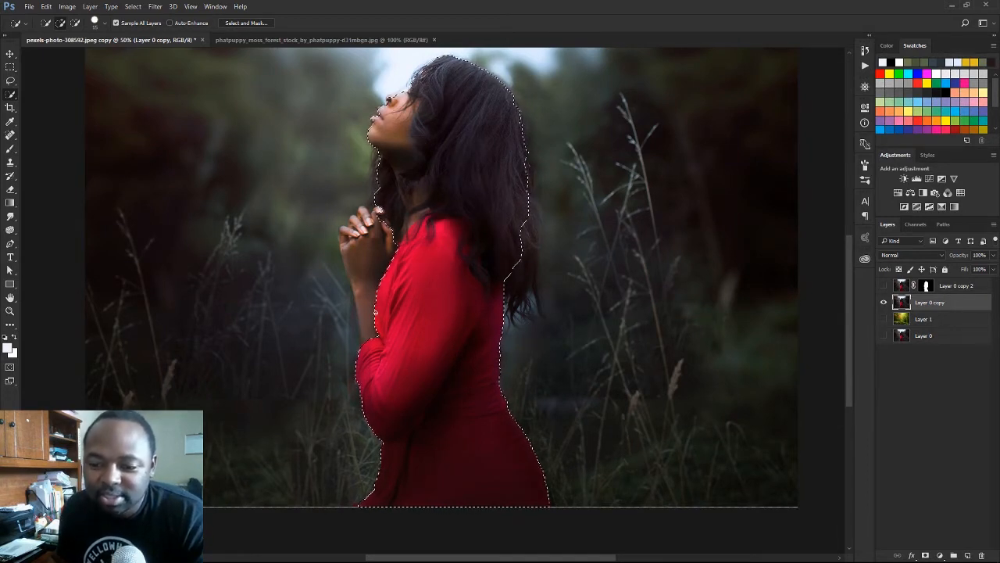
pyautogui.moveTo(357, 303); pyautogui.dragTo(364, 236)
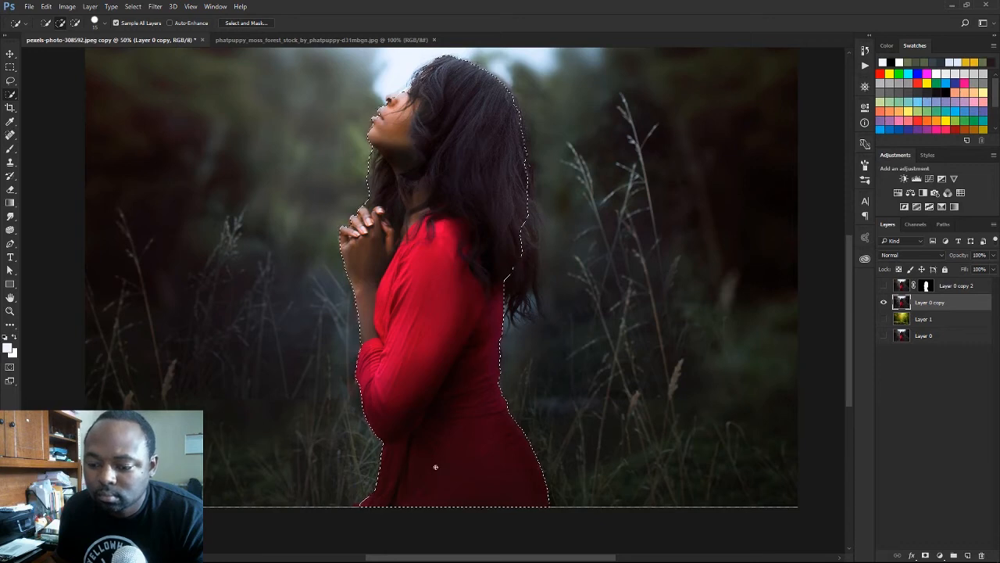
pyautogui.click(521, 301)
pyautogui.click(517, 311)
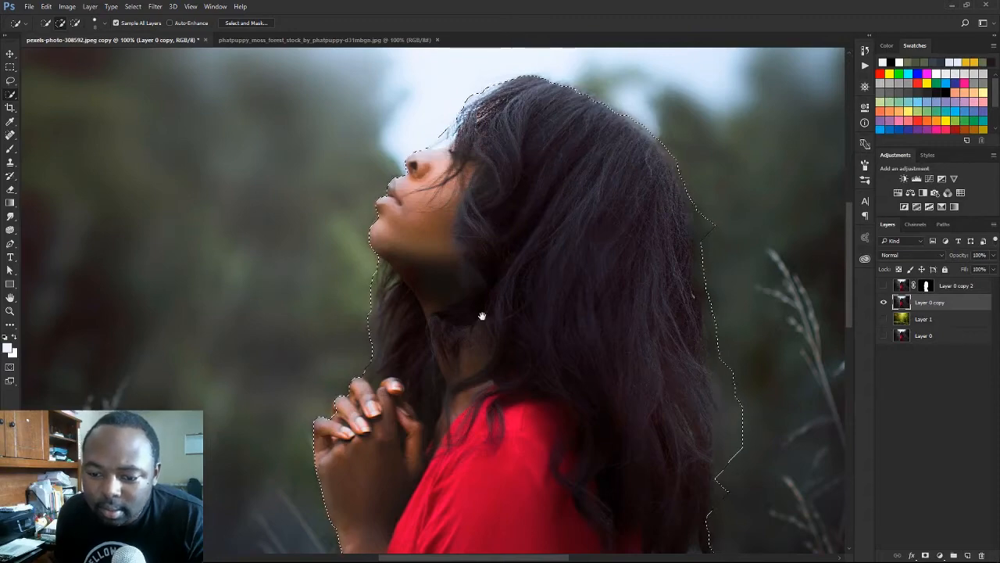
# Examine the selection outline up close around the hands, sleeve, dress hem and back of the waist.
pyautogui.scroll(-5, 482, 312)
pyautogui.hscroll(-2, 509, 205)
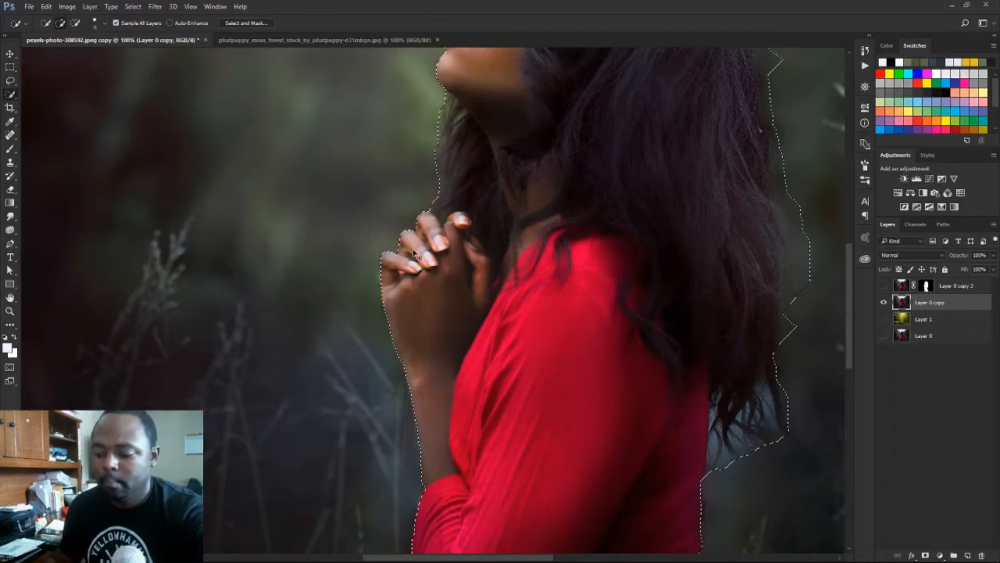
pyautogui.hotkey('ctrl', '+')
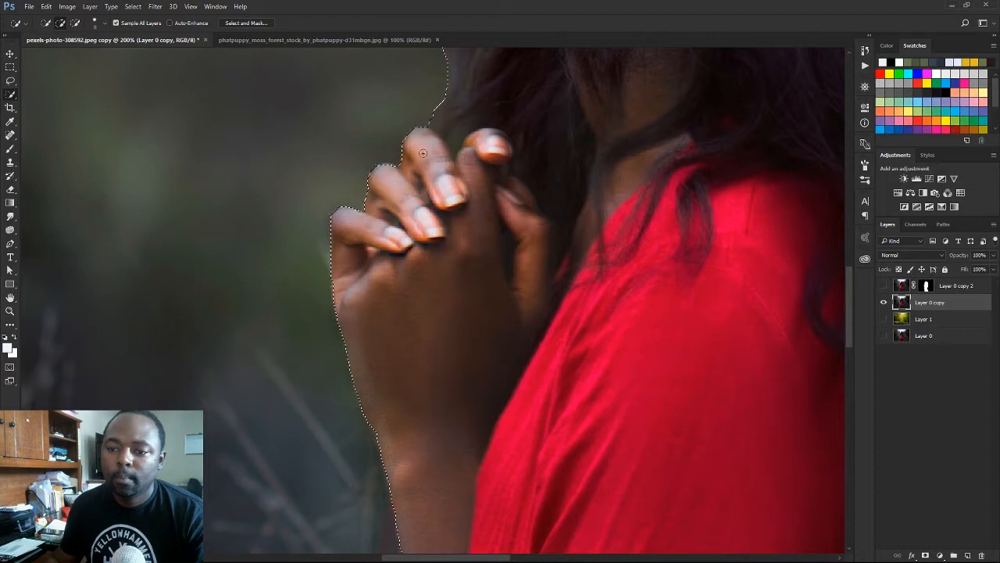
pyautogui.moveTo(509, 315); pyautogui.dragTo(468, 226)
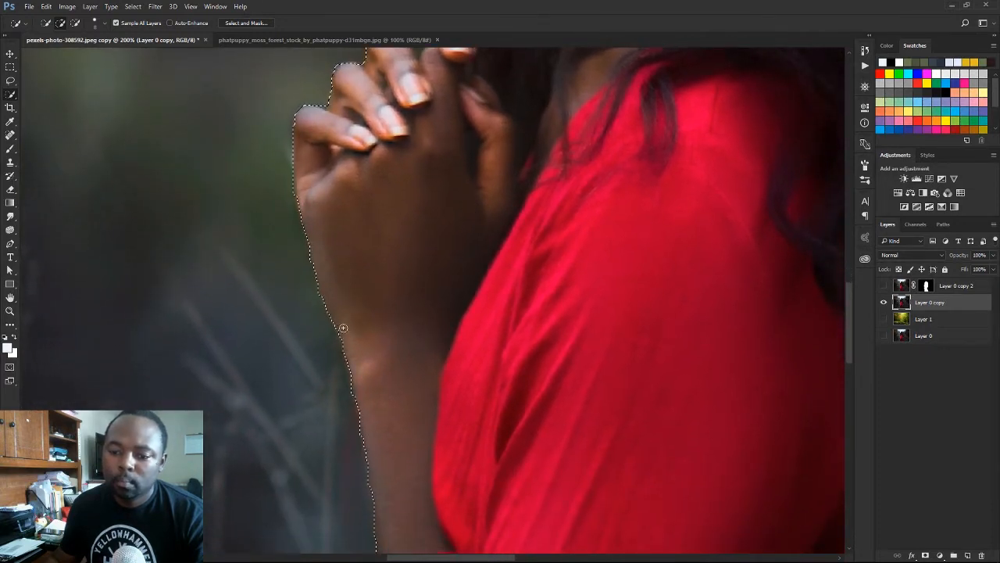
pyautogui.scroll(-3, 411, 342)
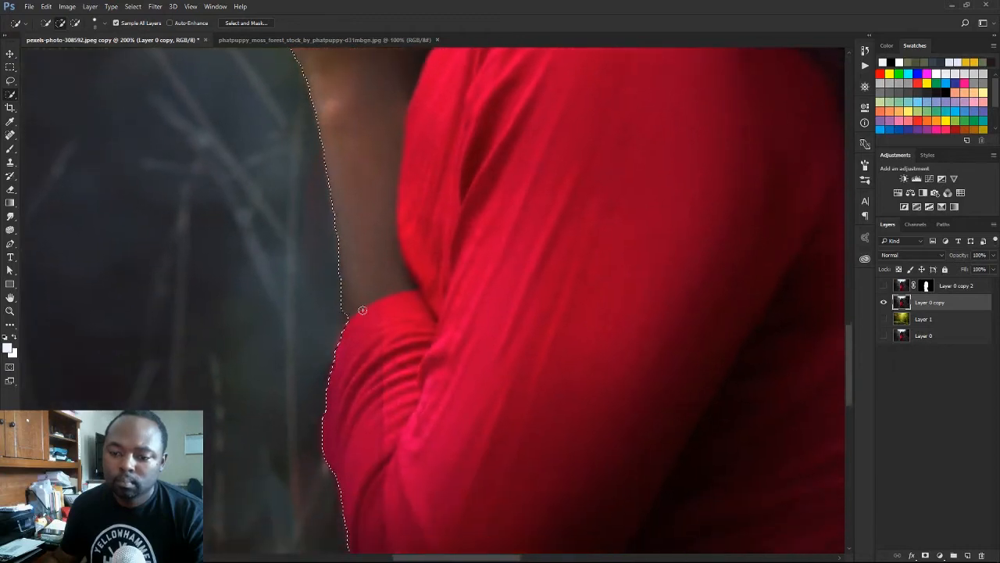
pyautogui.scroll(-2, 424, 313)
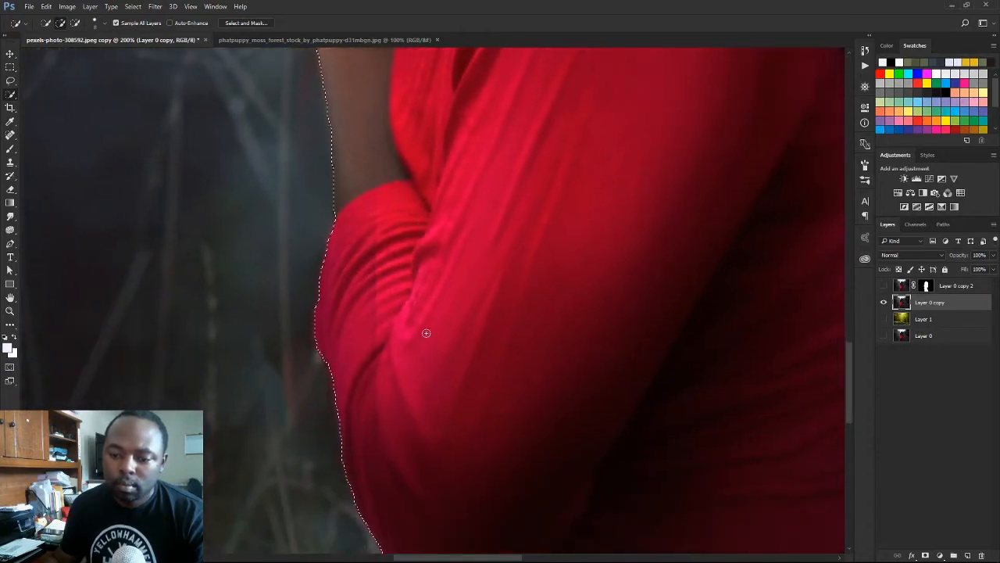
pyautogui.scroll(-4, 426, 333)
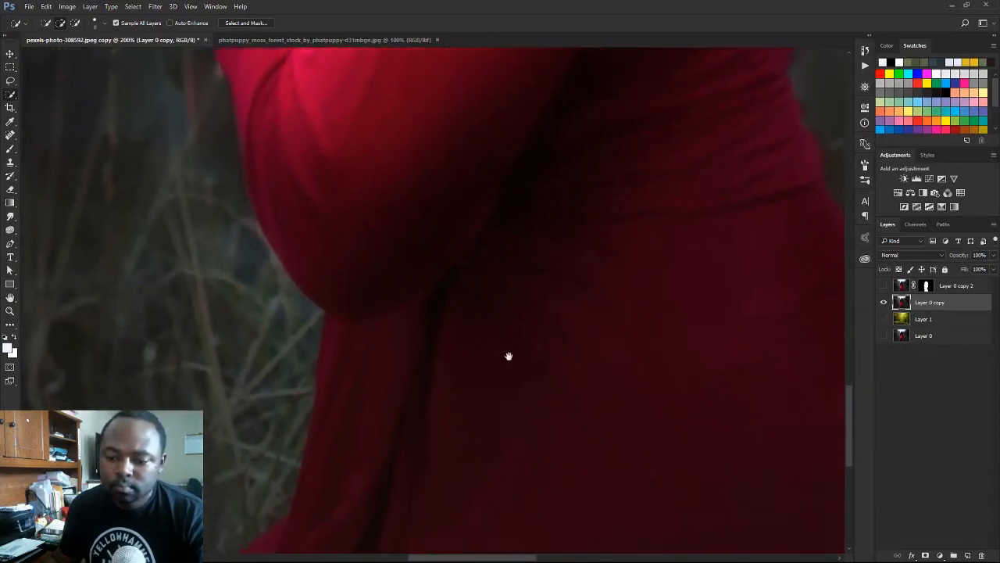
pyautogui.moveTo(509, 356); pyautogui.dragTo(472, 237)
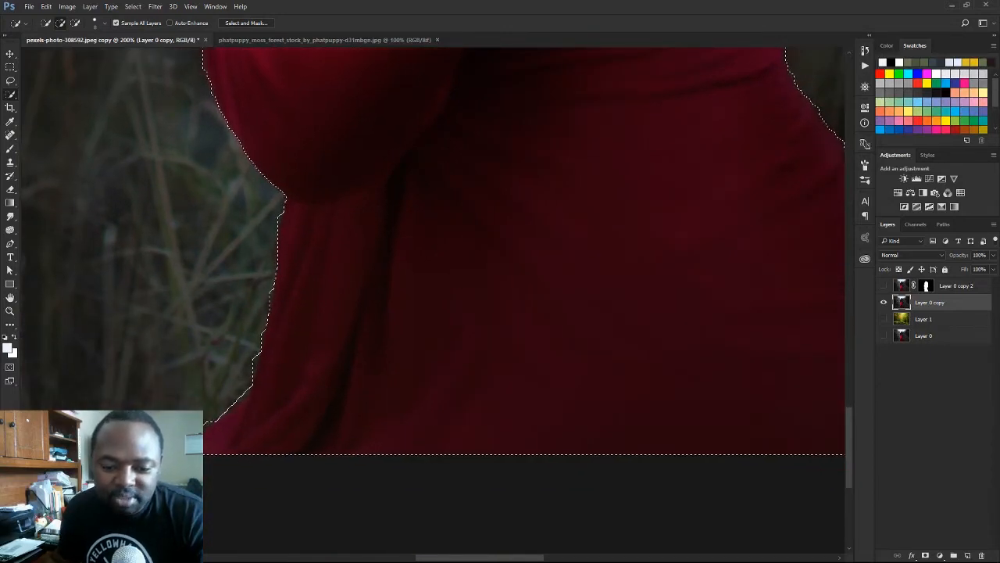
pyautogui.moveTo(568, 305); pyautogui.dragTo(292, 362)
pyautogui.moveTo(470, 194); pyautogui.dragTo(469, 367)
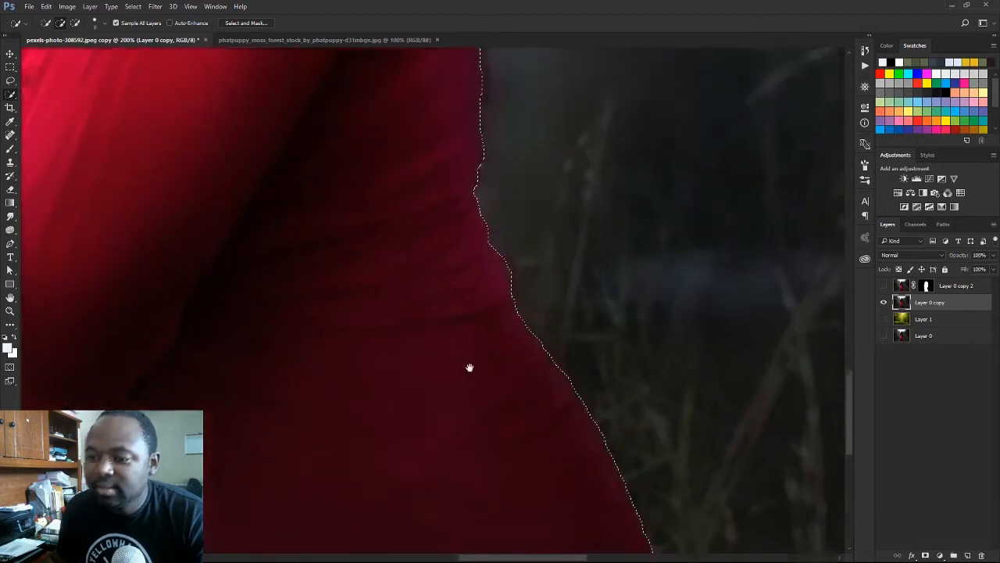
pyautogui.moveTo(487, 99); pyautogui.dragTo(536, 277)
pyautogui.hotkey('ctrl', '-')
pyautogui.hotkey('ctrl', '-')
pyautogui.hotkey('ctrl', '-')
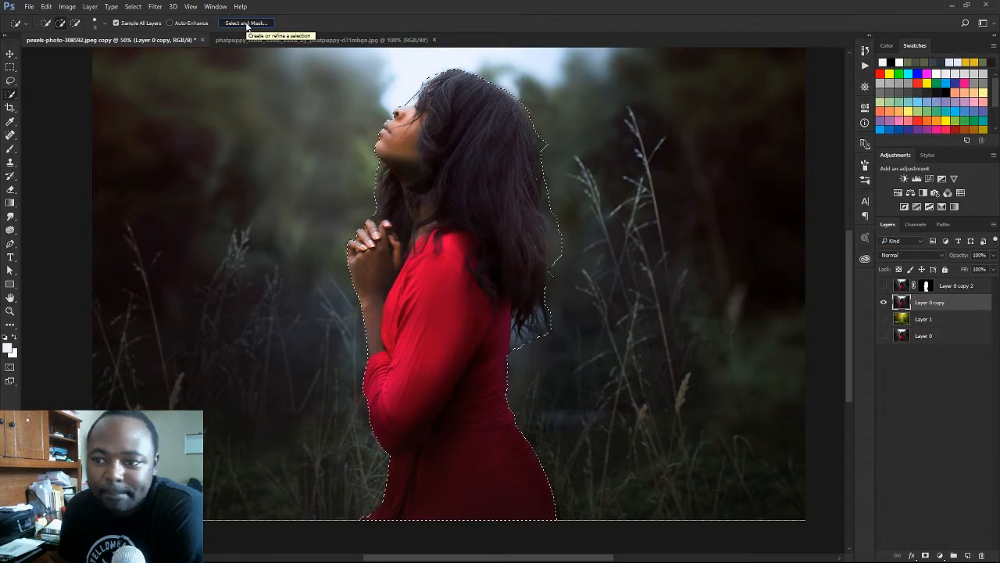
# Open Select and Mask for the selection and reset Shift Edge, Contrast, Feather and Smooth to 0.
pyautogui.click(246, 23)
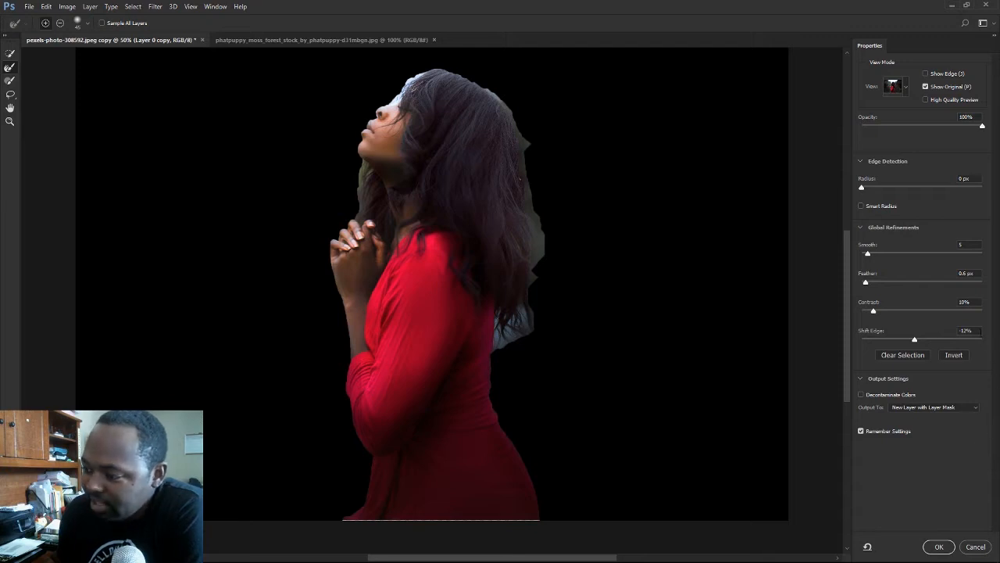
pyautogui.write('0')
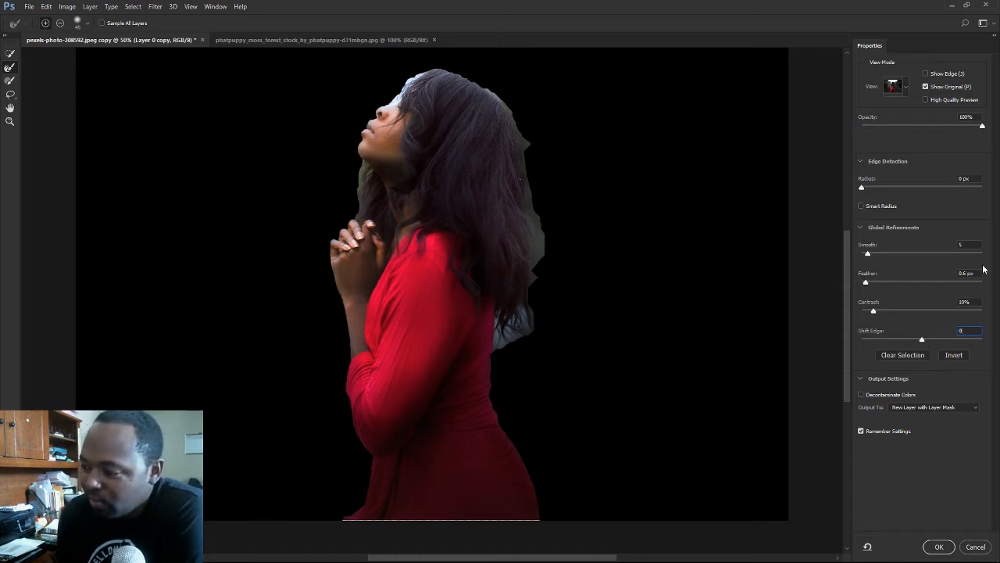
pyautogui.click(966, 301)
pyautogui.write('0')
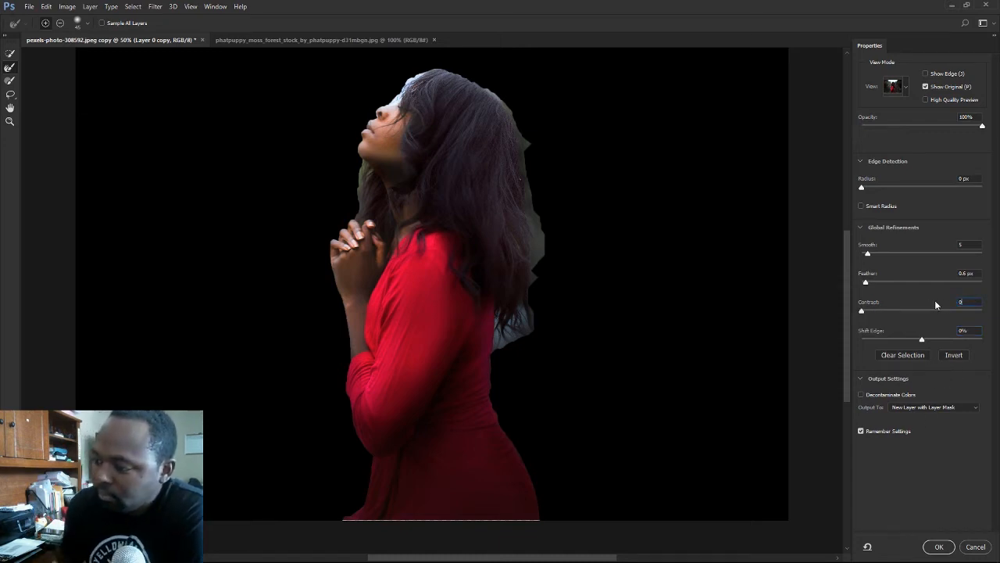
pyautogui.click(954, 272)
pyautogui.write('0')
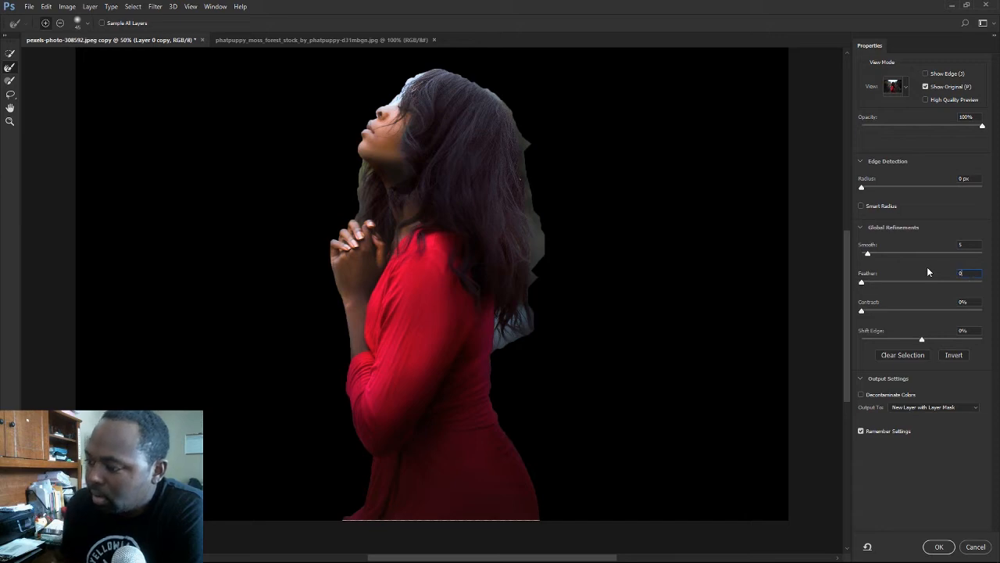
pyautogui.write('0')
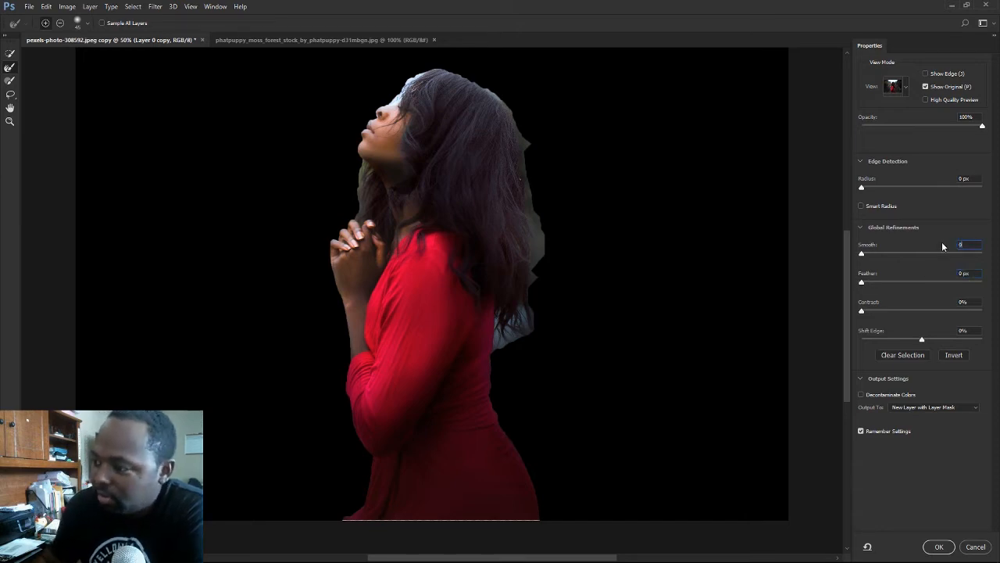
pyautogui.click(970, 178)
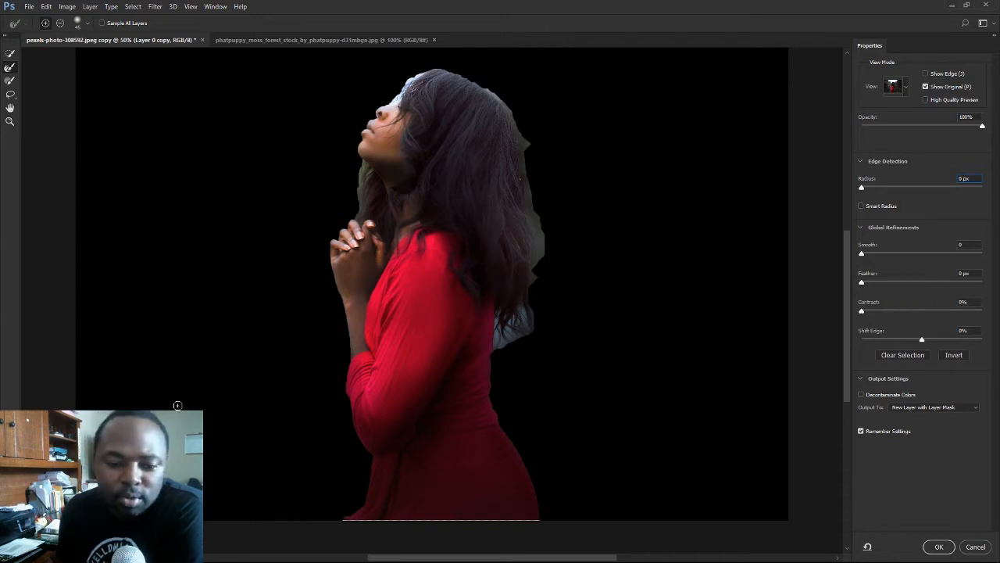
# Set the selection refinements to Smooth 15, Feather 1 px, Shift Edge -5% and Contrast 13%.
pyautogui.hotkey('ctrl', '+')
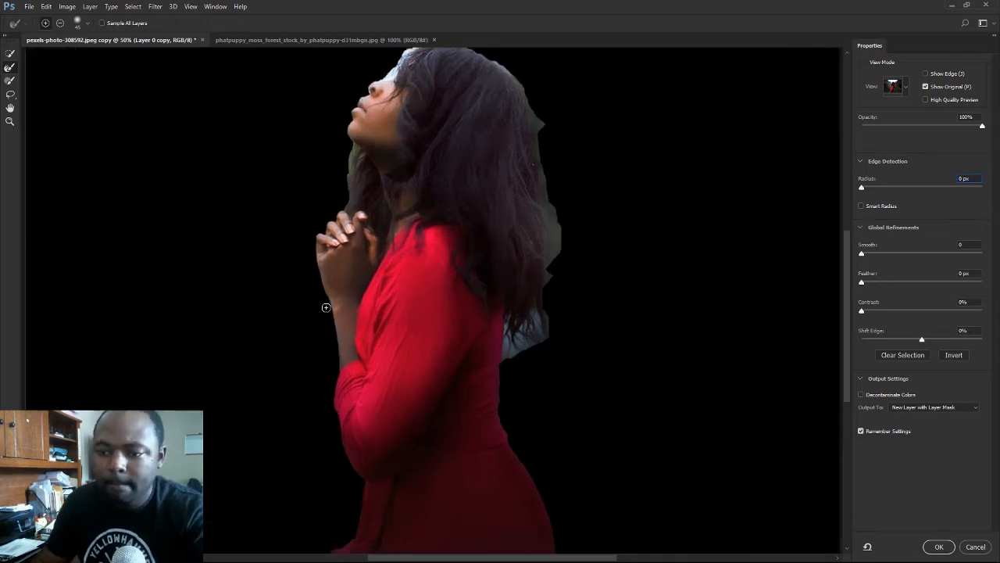
pyautogui.hotkey('ctrl', '+')
pyautogui.hotkey('ctrl', '+')
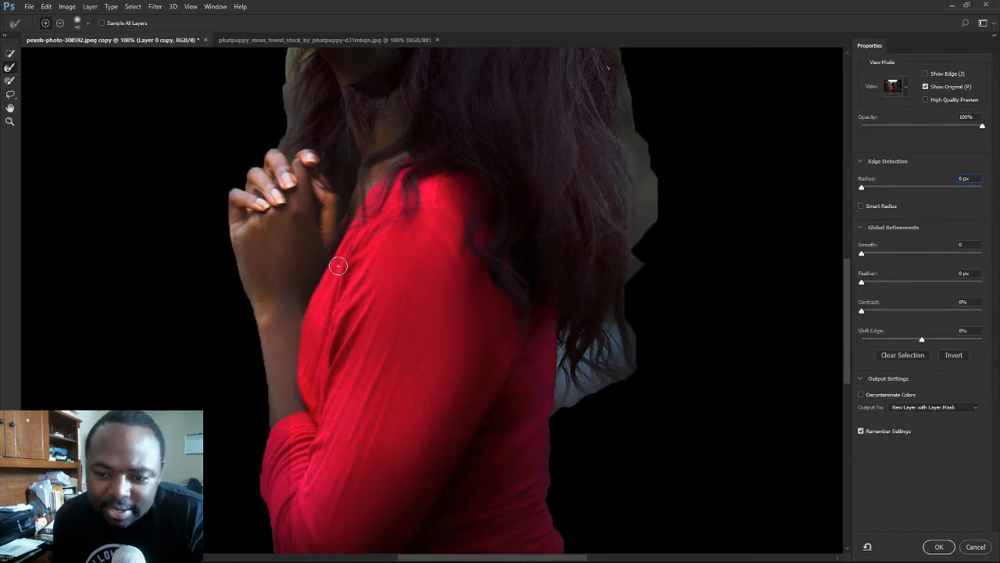
pyautogui.moveTo(298, 281); pyautogui.dragTo(379, 230)
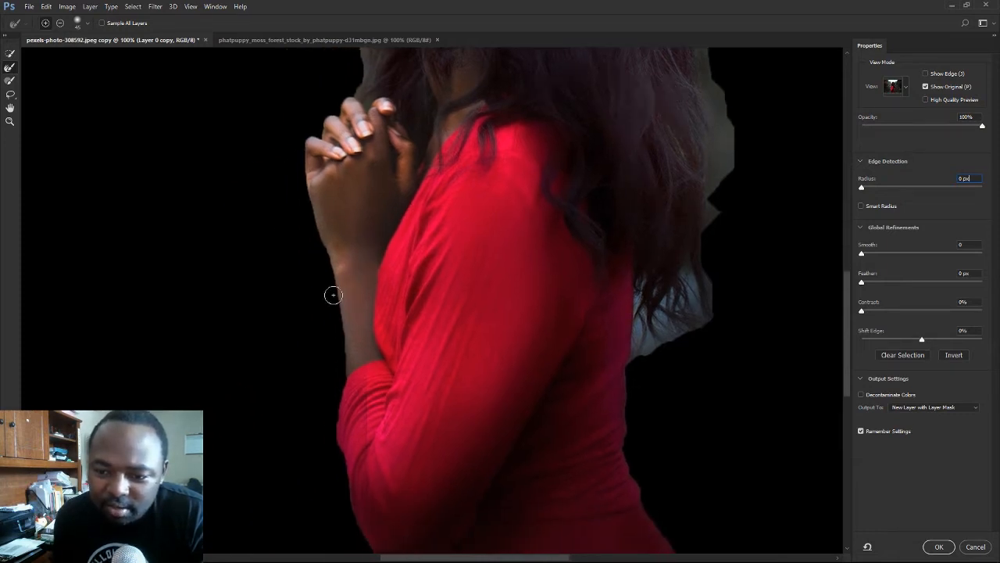
pyautogui.moveTo(507, 220); pyautogui.dragTo(516, 256)
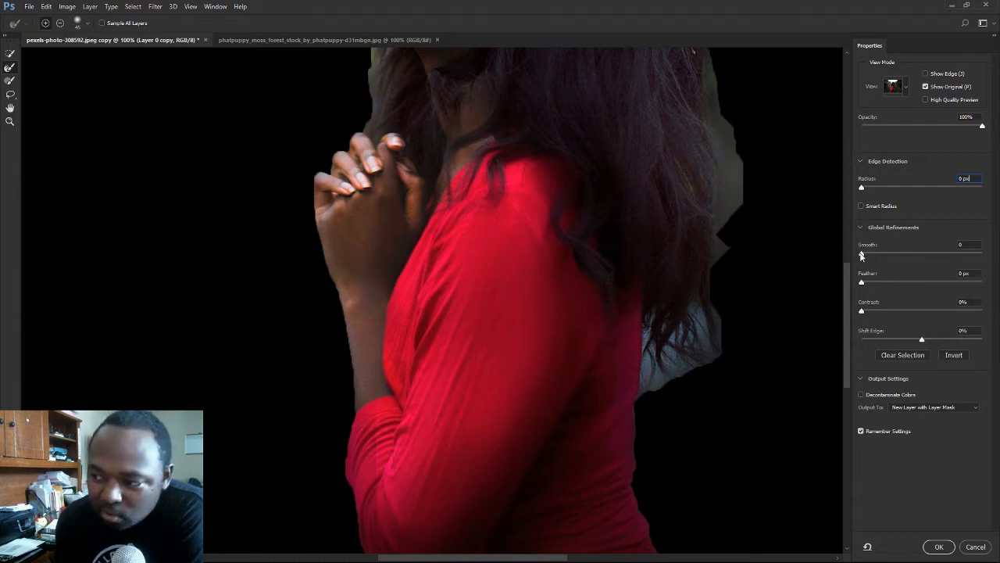
pyautogui.click(961, 244)
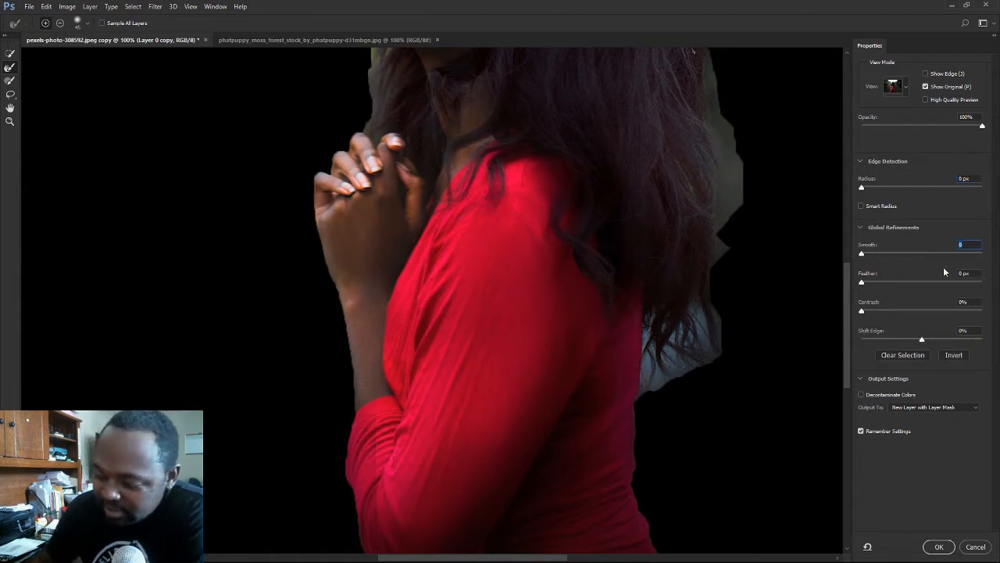
pyautogui.write('15')
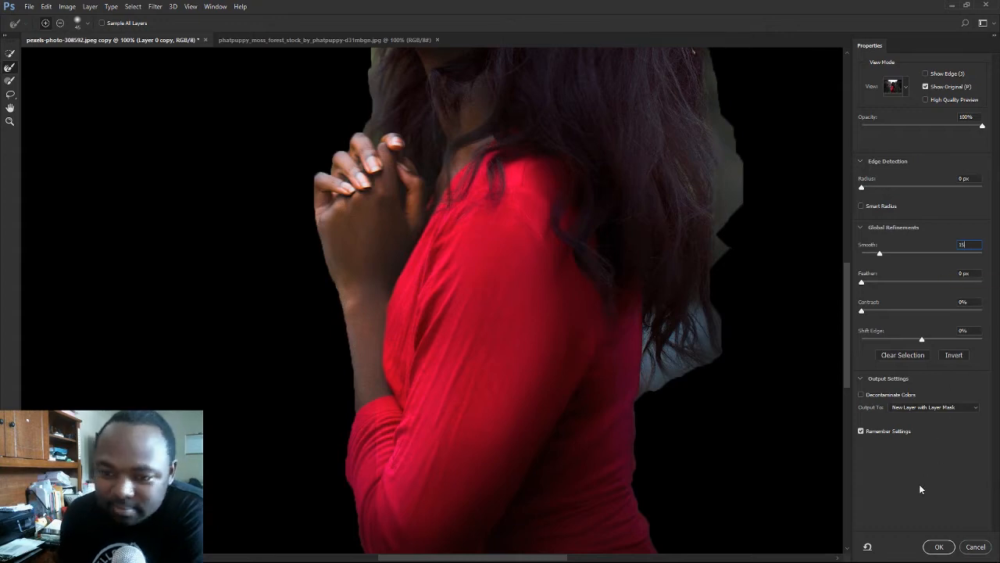
pyautogui.click(967, 273)
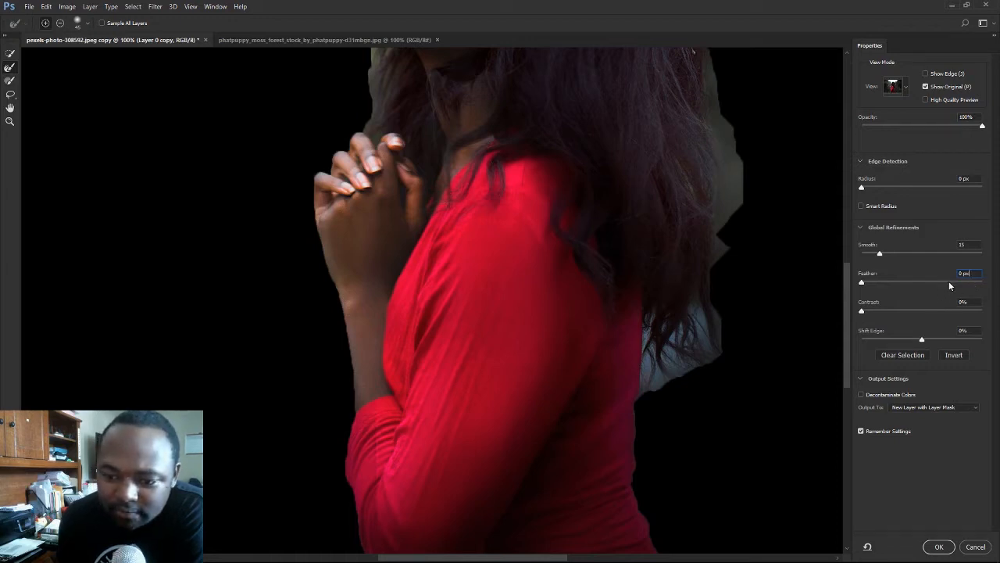
pyautogui.moveTo(972, 273); pyautogui.dragTo(948, 273)
pyautogui.write('1')
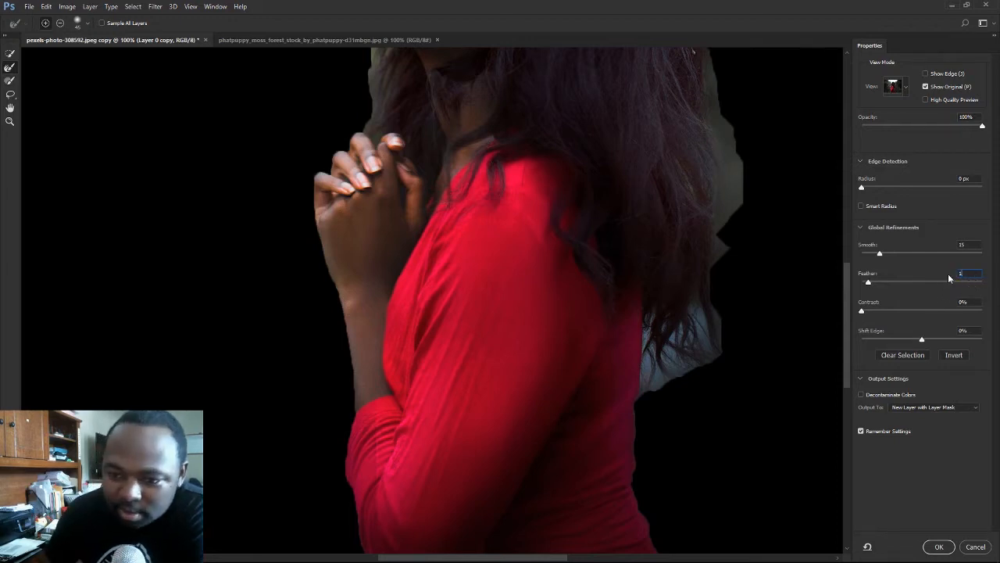
pyautogui.hotkey('shift', 'Tab')
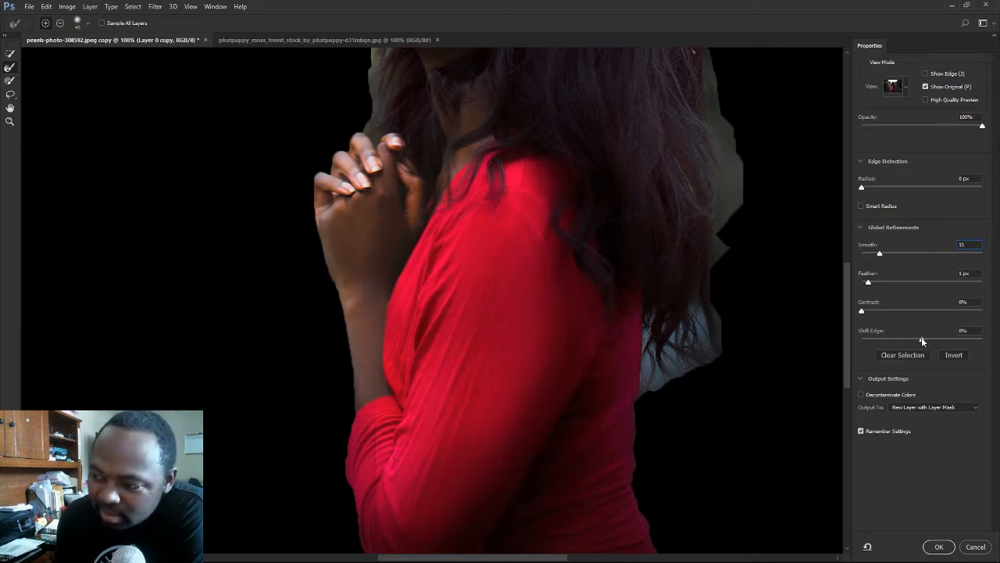
pyautogui.moveTo(923, 342); pyautogui.dragTo(919, 339)
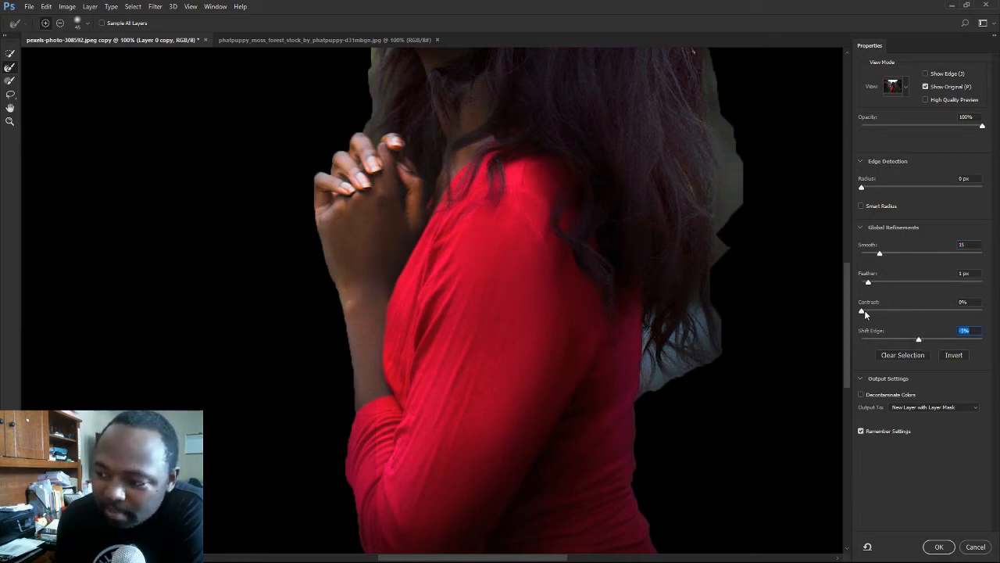
pyautogui.moveTo(863, 310); pyautogui.dragTo(865, 313)
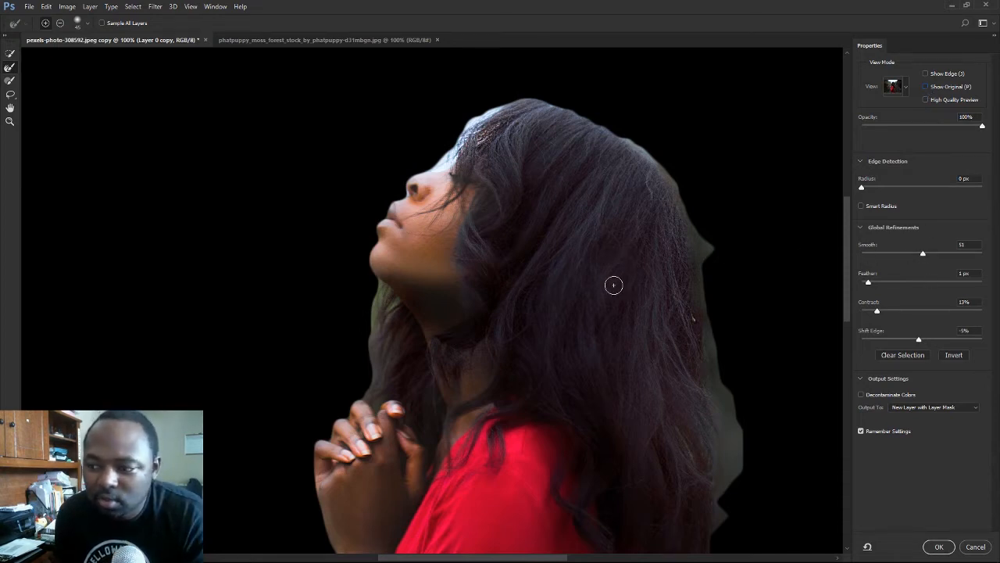
# Set Smooth to 19 after checking the selection edge around the hair and hands.
pyautogui.moveTo(630, 300); pyautogui.dragTo(638, 163)
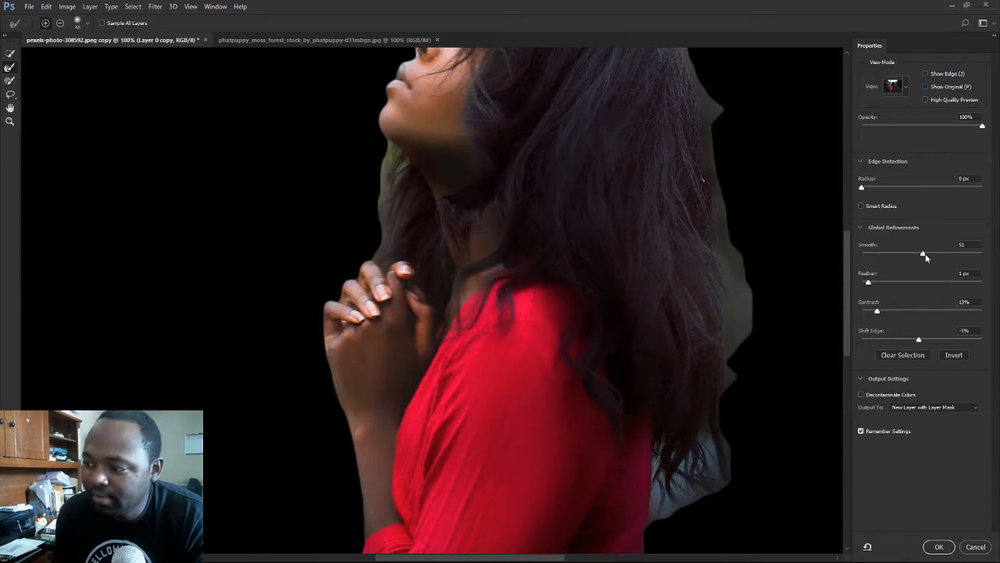
pyautogui.click(922, 254)
pyautogui.click(895, 254)
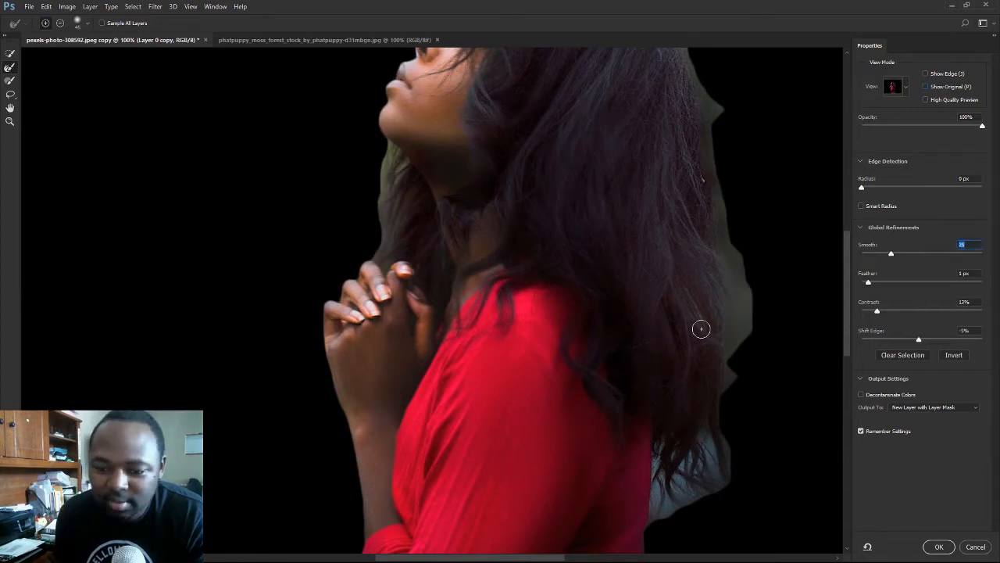
pyautogui.moveTo(574, 339); pyautogui.dragTo(574, 210)
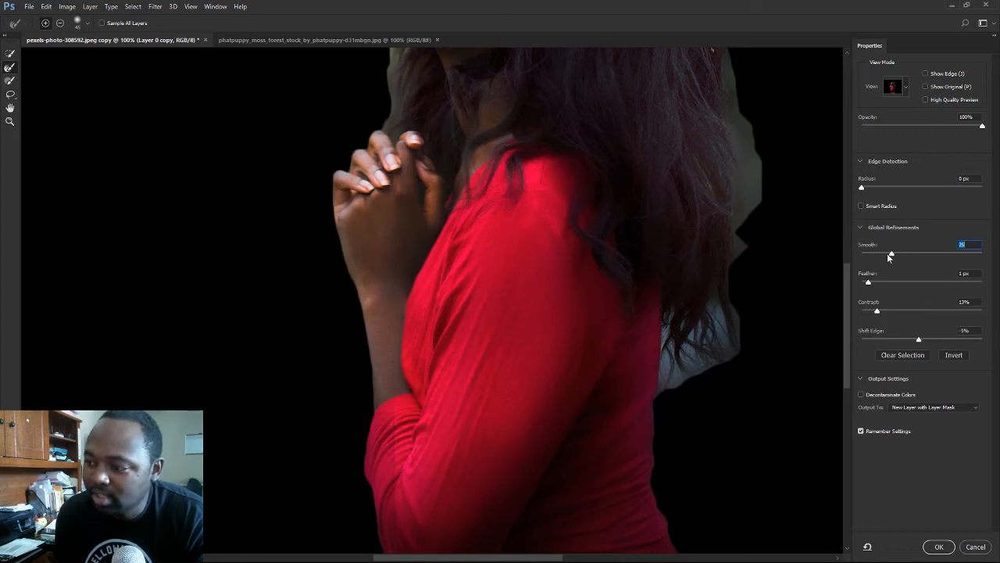
pyautogui.moveTo(890, 254); pyautogui.dragTo(884, 257)
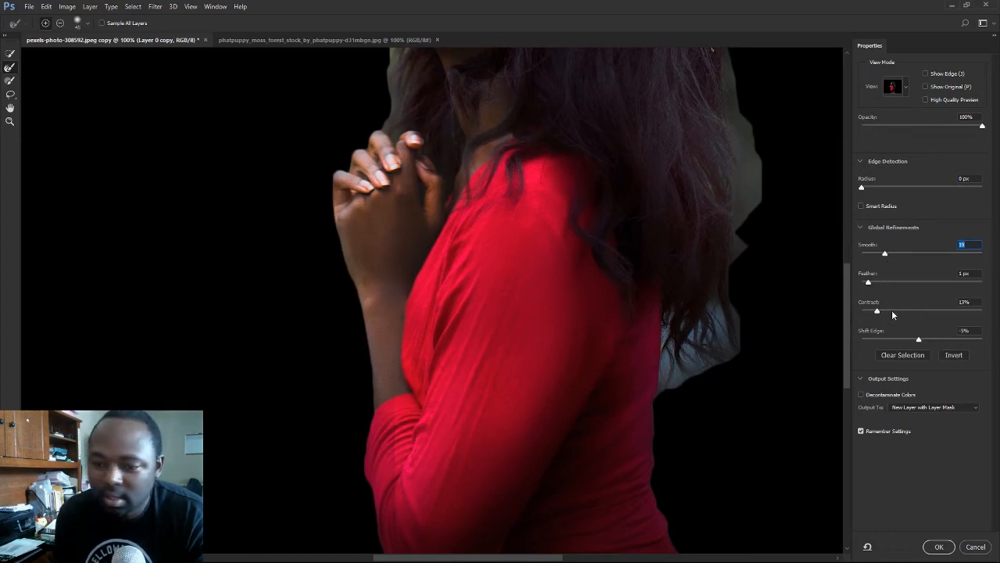
# Check the edges of the sleeve and dress, and set Feather to 0.5 px and Contrast to 20%.
pyautogui.moveTo(587, 169); pyautogui.dragTo(597, 202)
pyautogui.moveTo(587, 276); pyautogui.dragTo(576, 169)
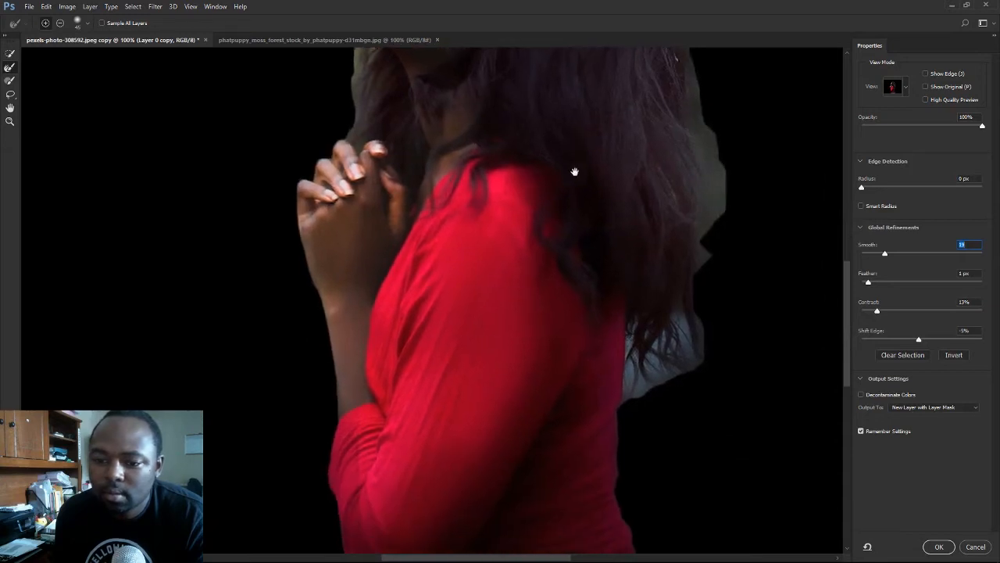
pyautogui.moveTo(583, 258); pyautogui.dragTo(587, 179)
pyautogui.moveTo(612, 335); pyautogui.dragTo(673, 295)
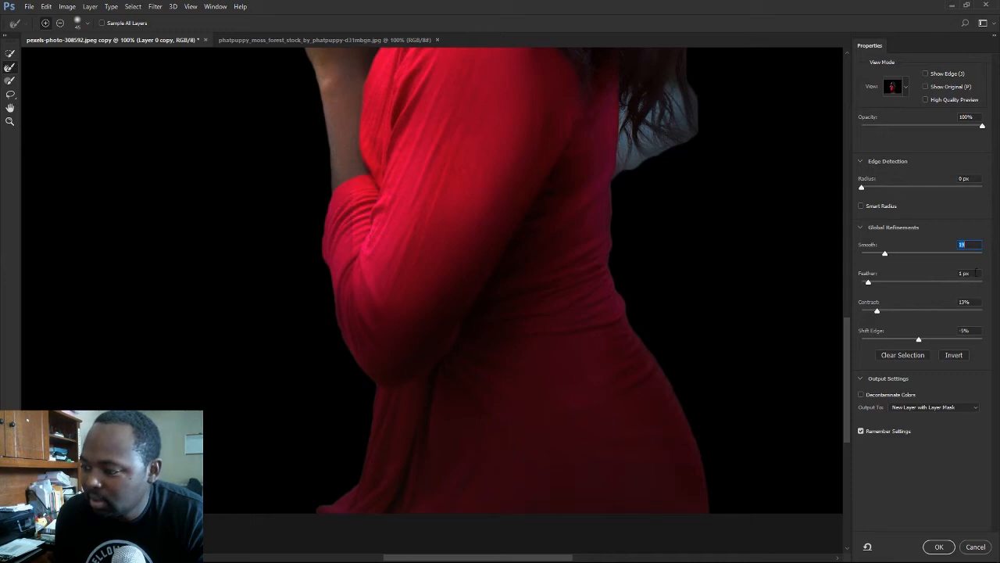
pyautogui.click(977, 273)
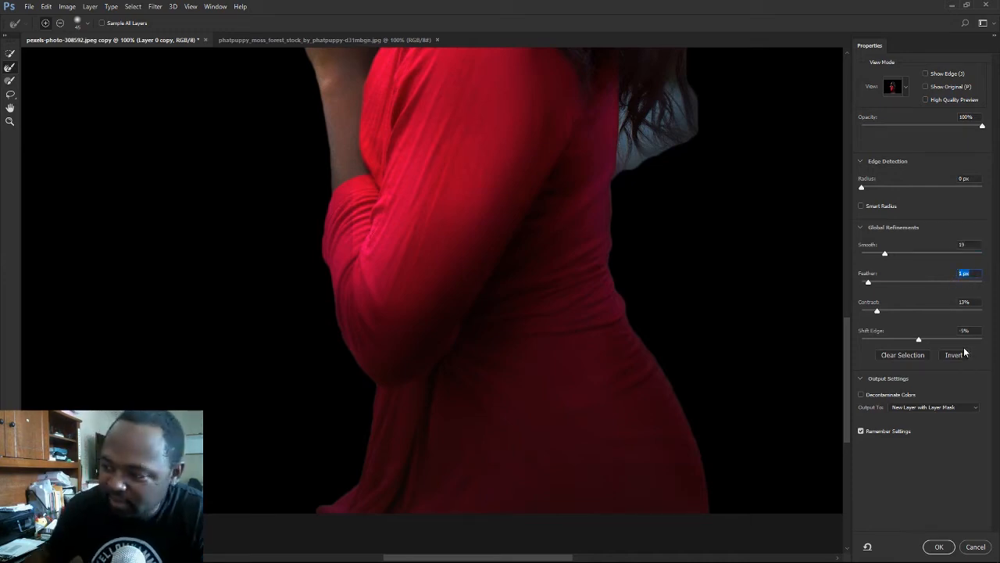
pyautogui.write('.5')
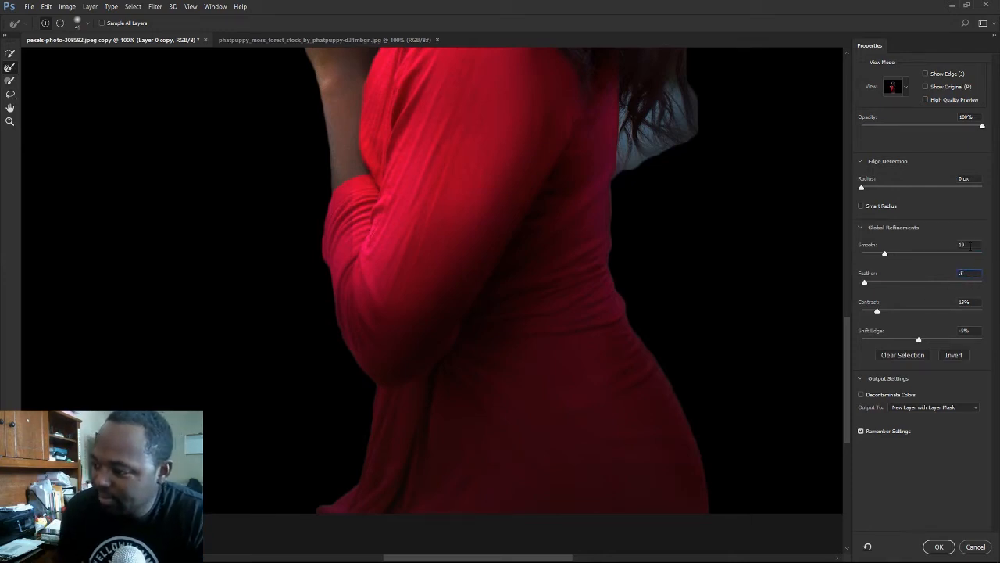
pyautogui.click(969, 245)
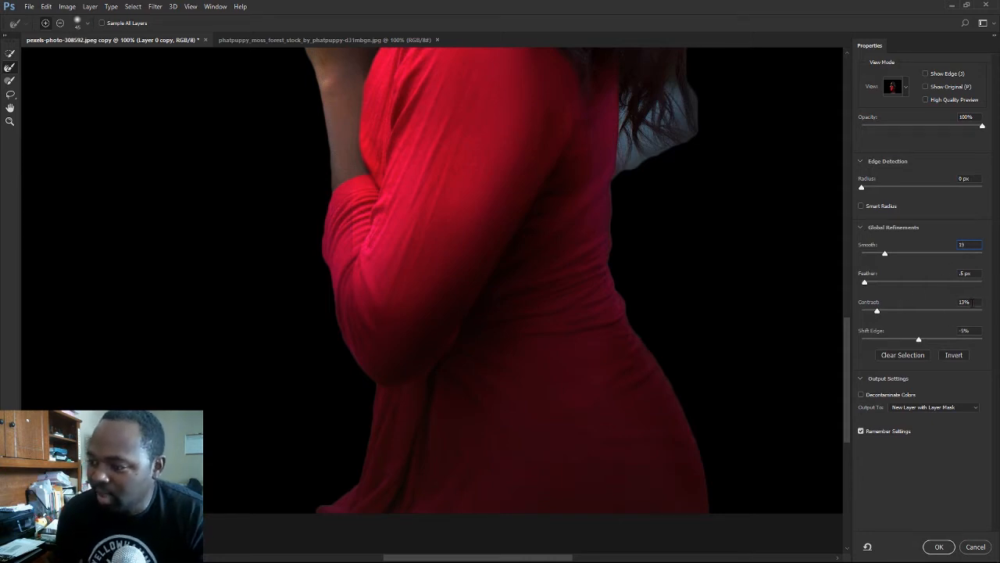
pyautogui.write('15')
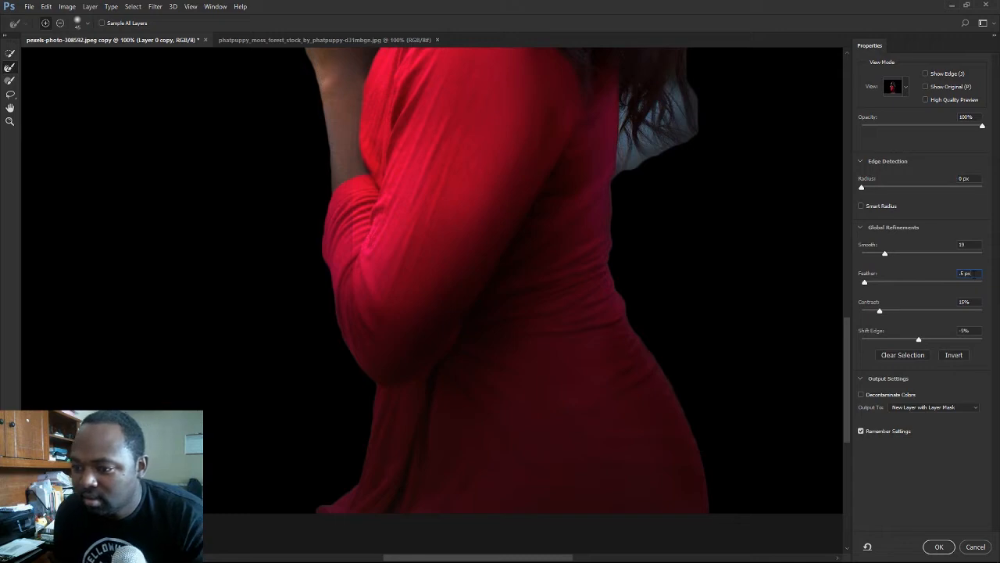
pyautogui.click(976, 301)
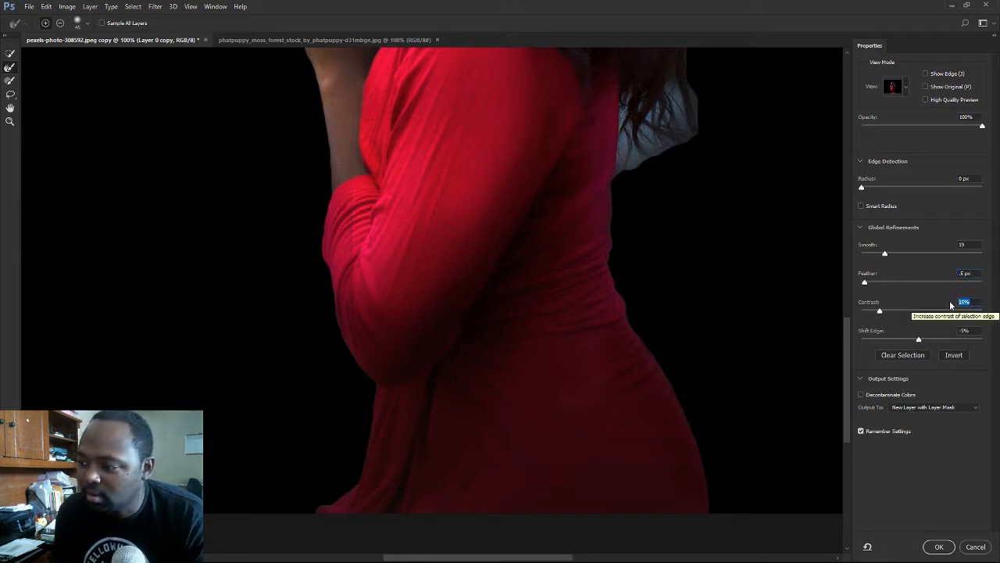
pyautogui.write('20')
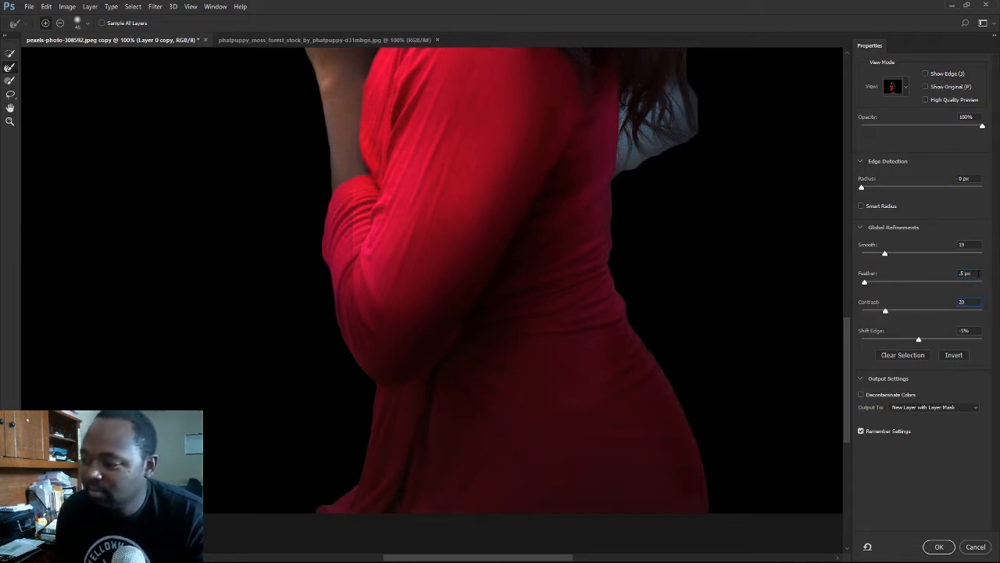
# Paint with the Refine Edge Brush along the back of the hair and the lower hair tips to remove the leftover background.
pyautogui.click(967, 244)
pyautogui.moveTo(850, 333); pyautogui.dragTo(840, 261)
pyautogui.moveTo(767, 216); pyautogui.dragTo(606, 248)
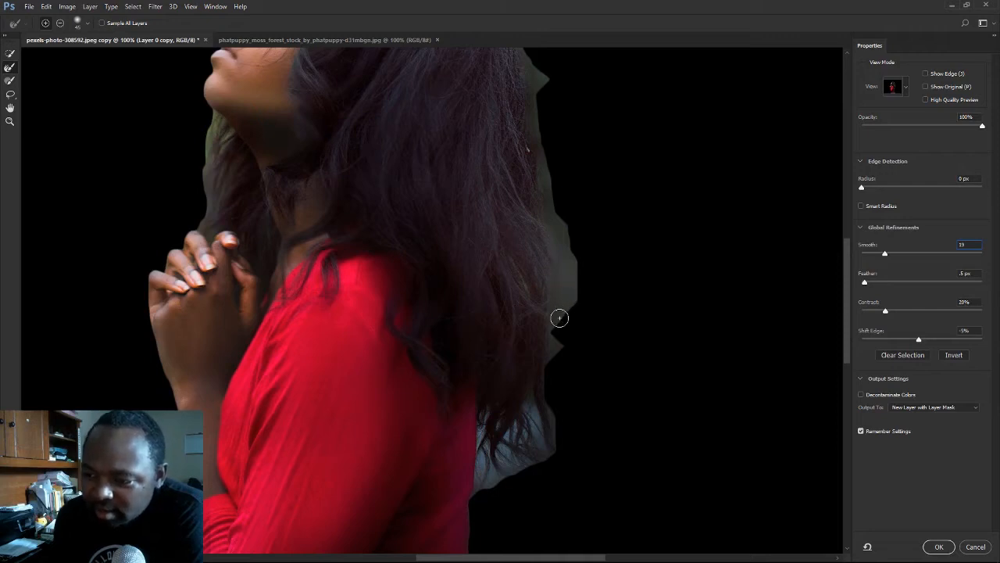
pyautogui.moveTo(567, 271); pyautogui.dragTo(567, 284)
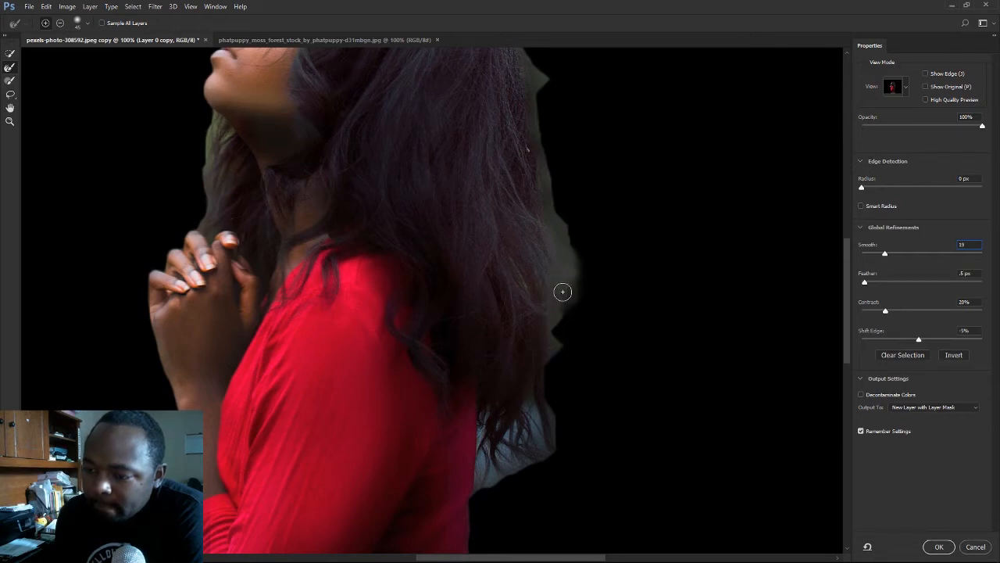
pyautogui.moveTo(553, 205); pyautogui.dragTo(578, 297)
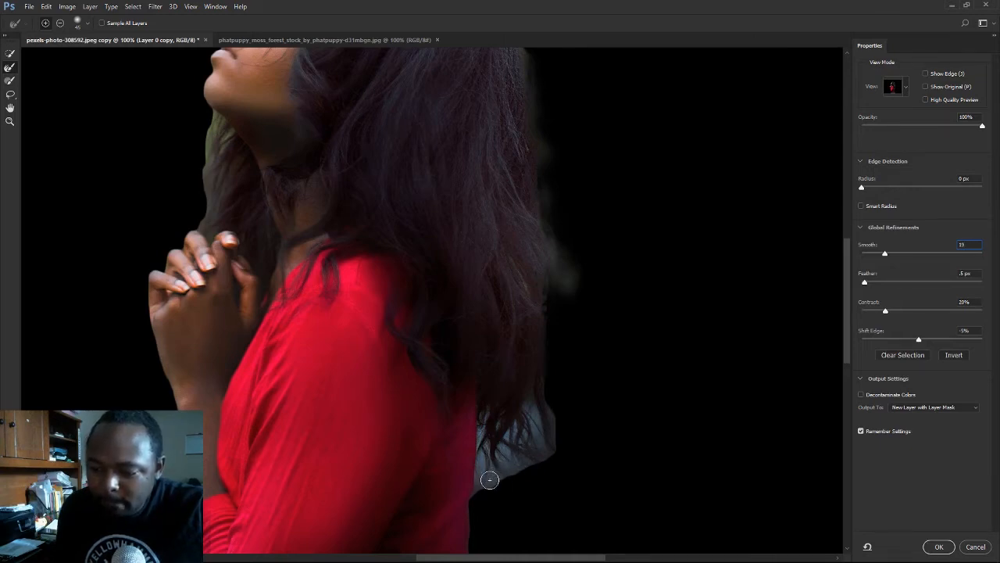
pyautogui.moveTo(490, 479)
pyautogui.mouseDown()
pyautogui.moveTo(482, 433)
pyautogui.moveTo(482, 487)
pyautogui.moveTo(497, 450)
pyautogui.moveTo(508, 455)
pyautogui.moveTo(538, 440)
pyautogui.moveTo(534, 417)
pyautogui.moveTo(554, 411)
pyautogui.moveTo(547, 446)
pyautogui.moveTo(500, 476)
pyautogui.moveTo(501, 456)
pyautogui.moveTo(509, 458)
pyautogui.moveTo(487, 474)
pyautogui.moveTo(489, 446)
pyautogui.moveTo(485, 499)
pyautogui.mouseUp()
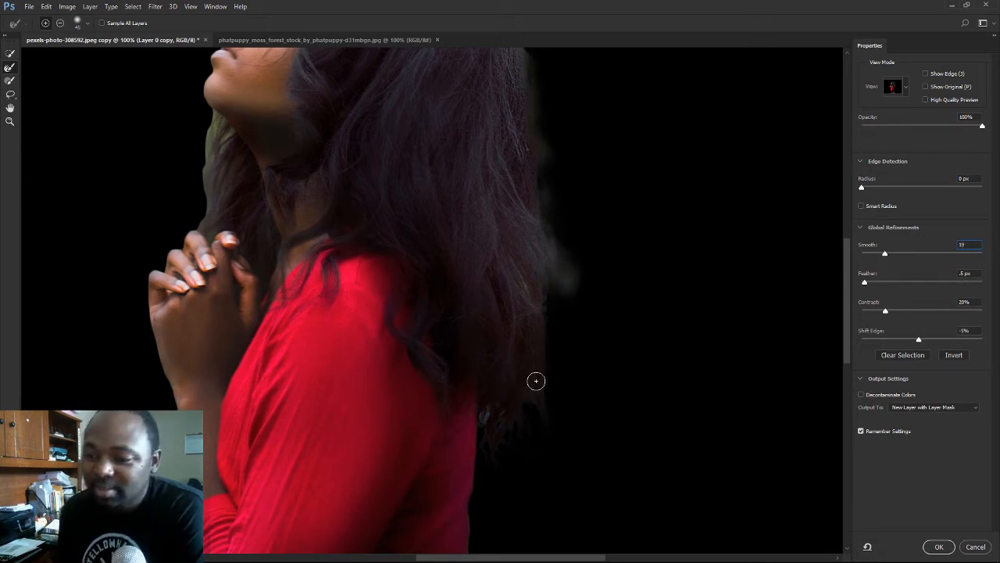
# Reduce the Refine Edge Brush to size 20 and refine the hair edge below the chin.
pyautogui.moveTo(846, 252); pyautogui.dragTo(850, 217)
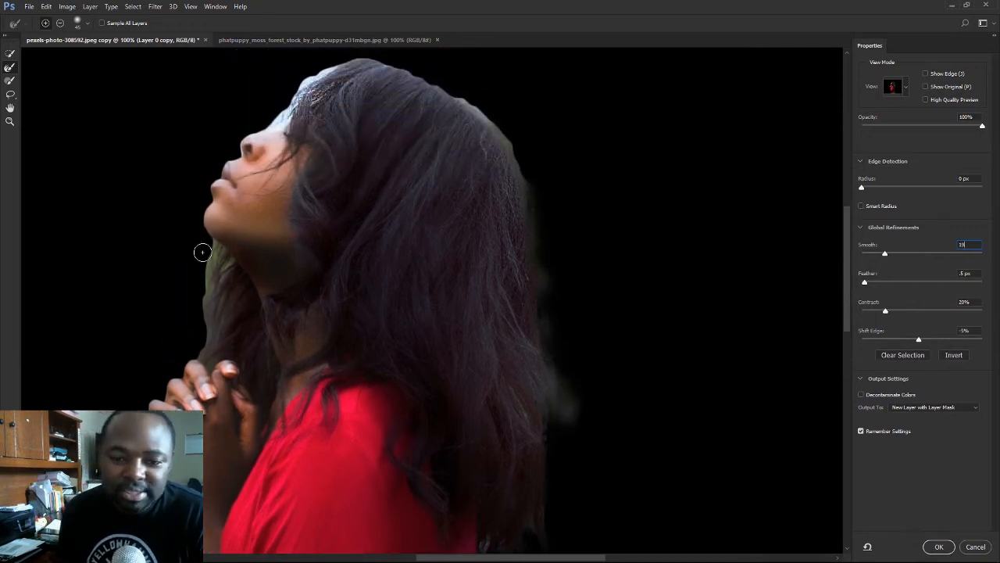
pyautogui.press('[')
pyautogui.press('[')
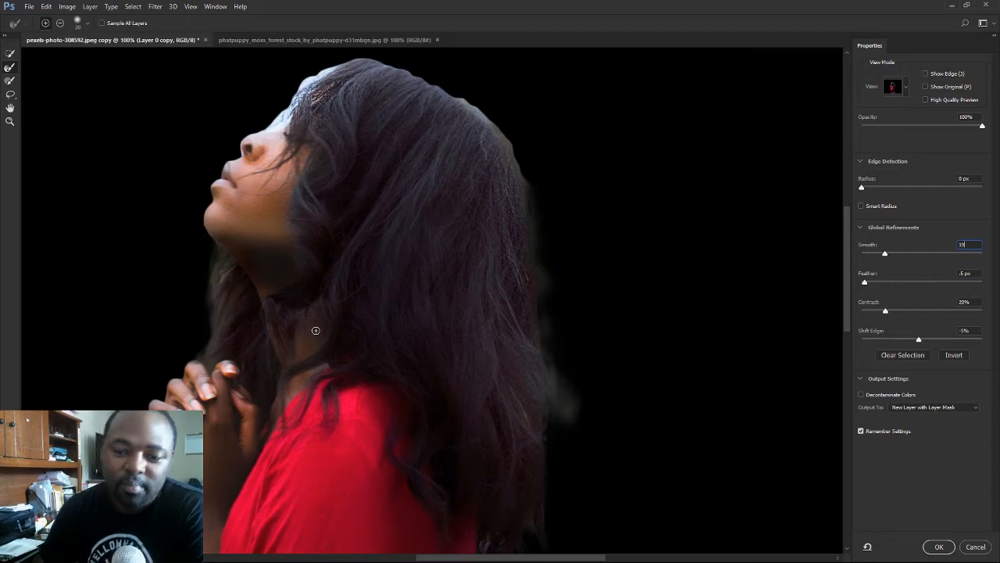
# Refine the edge from the brow and forehead hairline up to the crown of the hair with the Refine Edge Brush.
pyautogui.moveTo(432, 142); pyautogui.dragTo(524, 266)
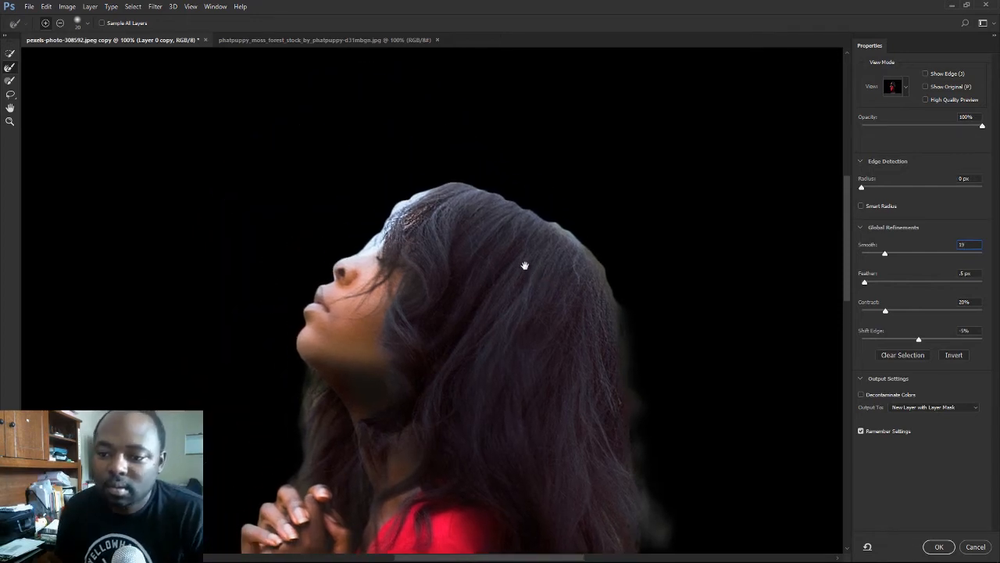
pyautogui.hotkey('ctrl', '+')
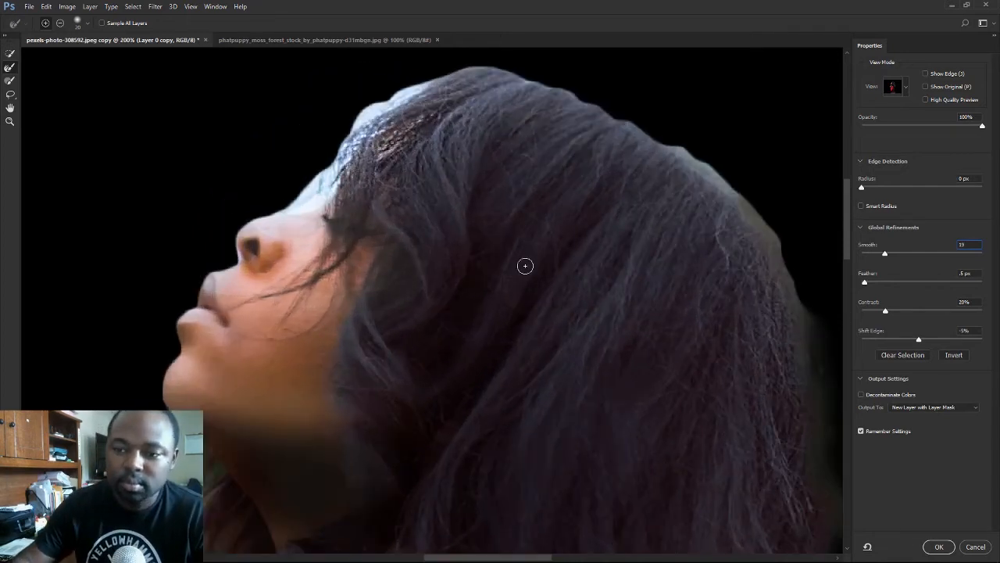
pyautogui.moveTo(501, 215); pyautogui.dragTo(503, 286)
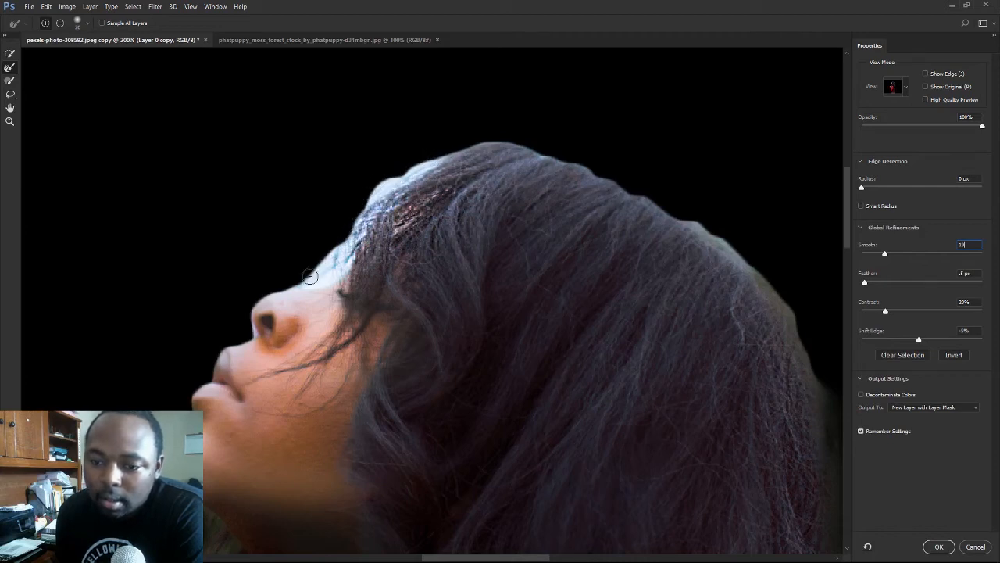
pyautogui.moveTo(460, 148); pyautogui.dragTo(496, 143)
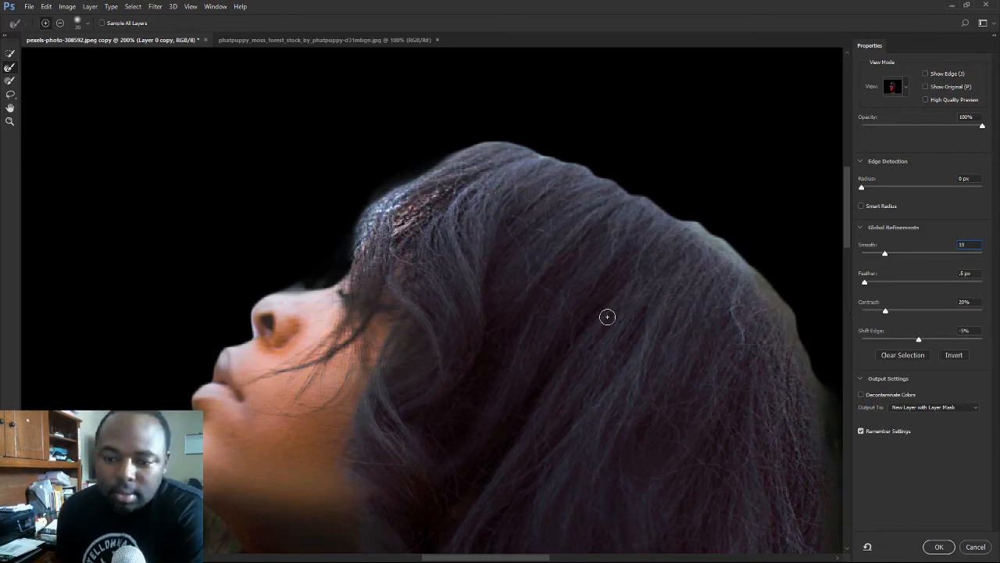
pyautogui.moveTo(846, 212); pyautogui.dragTo(850, 261)
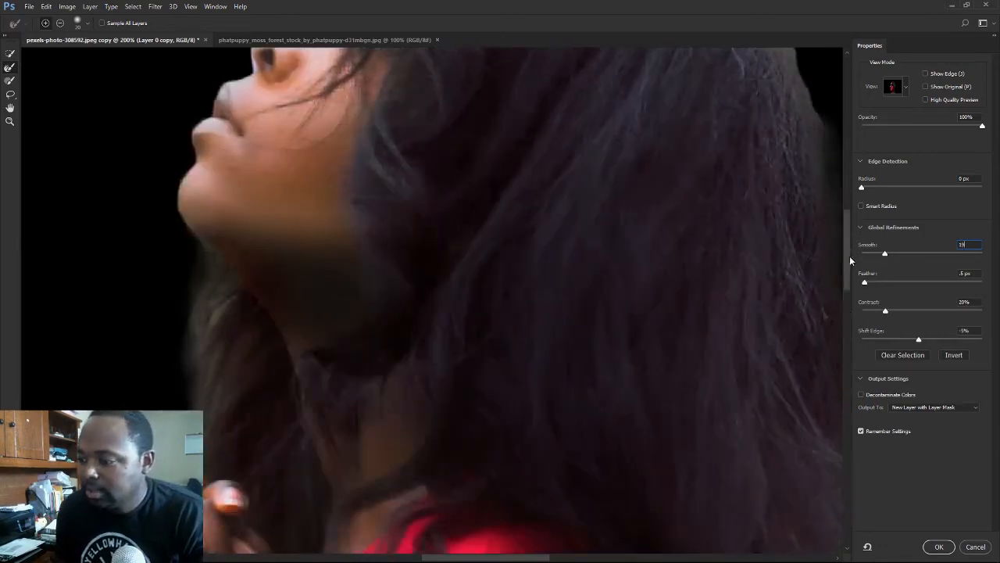
pyautogui.moveTo(690, 232)
pyautogui.mouseDown()
pyautogui.moveTo(611, 279)
pyautogui.moveTo(561, 357)
pyautogui.moveTo(555, 413)
pyautogui.mouseUp()
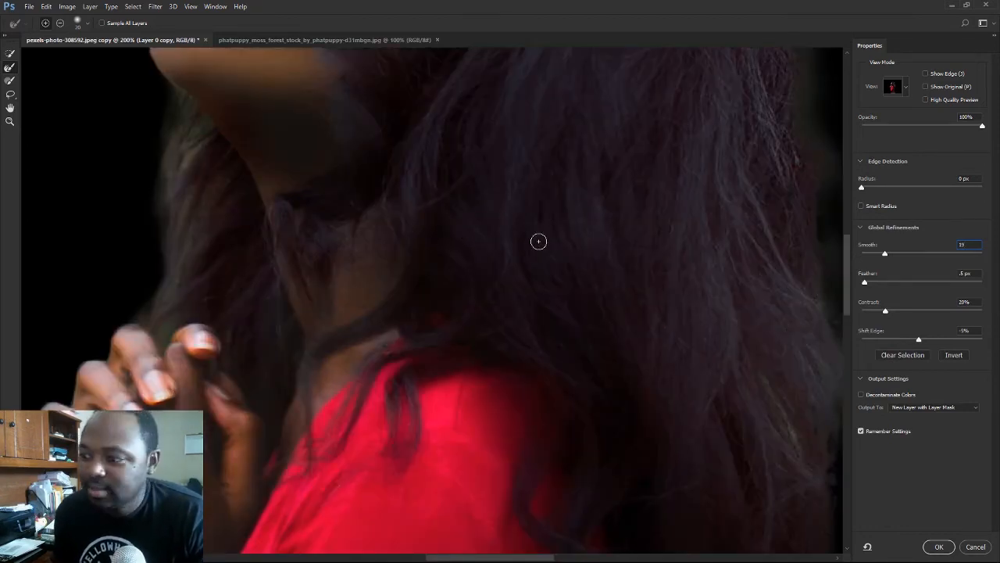
# Check the hair and dress edges, and output the Select and Mask result as a new layer with a layer mask.
pyautogui.moveTo(536, 239); pyautogui.dragTo(447, 145)
pyautogui.moveTo(495, 261); pyautogui.dragTo(496, 141)
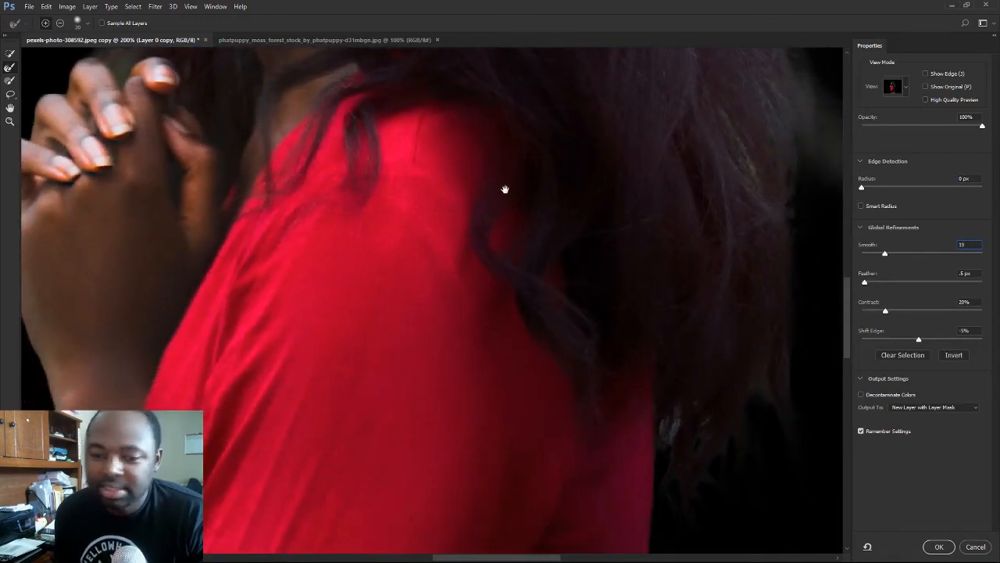
pyautogui.moveTo(371, 250)
pyautogui.mouseDown()
pyautogui.moveTo(469, 154)
pyautogui.moveTo(402, 382)
pyautogui.mouseUp()
pyautogui.moveTo(465, 273); pyautogui.dragTo(424, 387)
pyautogui.scroll(-4, 413, 372)
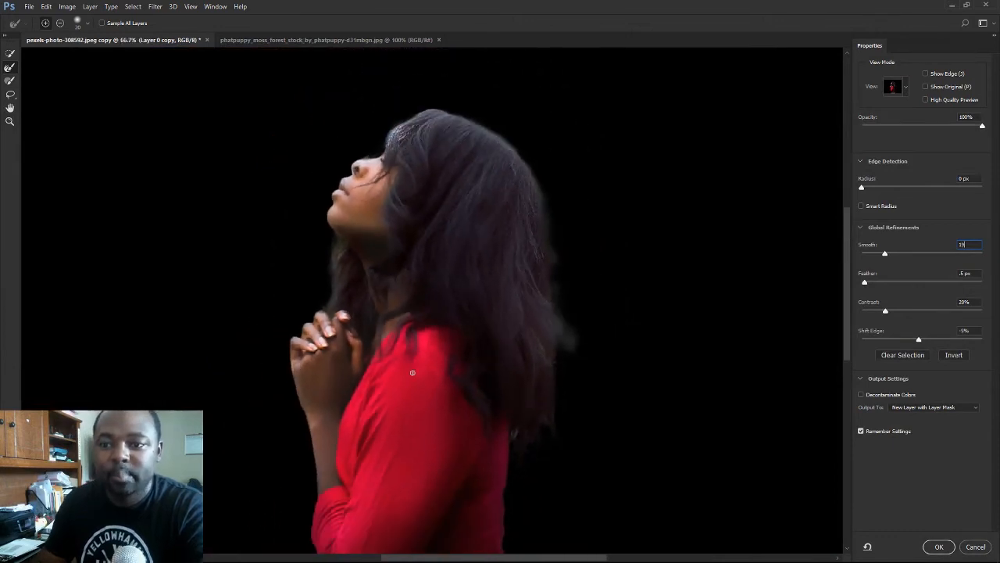
pyautogui.moveTo(494, 314); pyautogui.dragTo(485, 234)
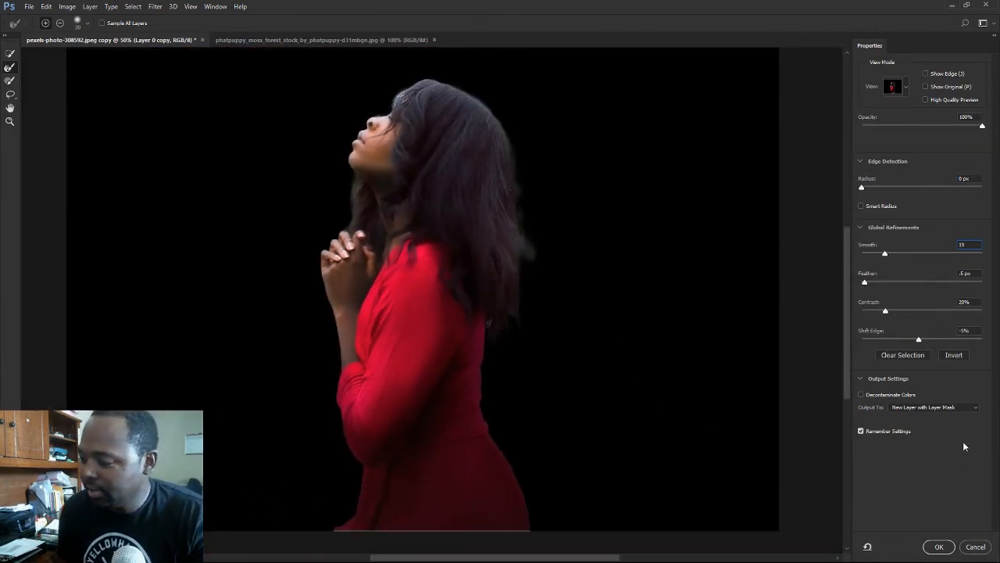
pyautogui.click(938, 547)
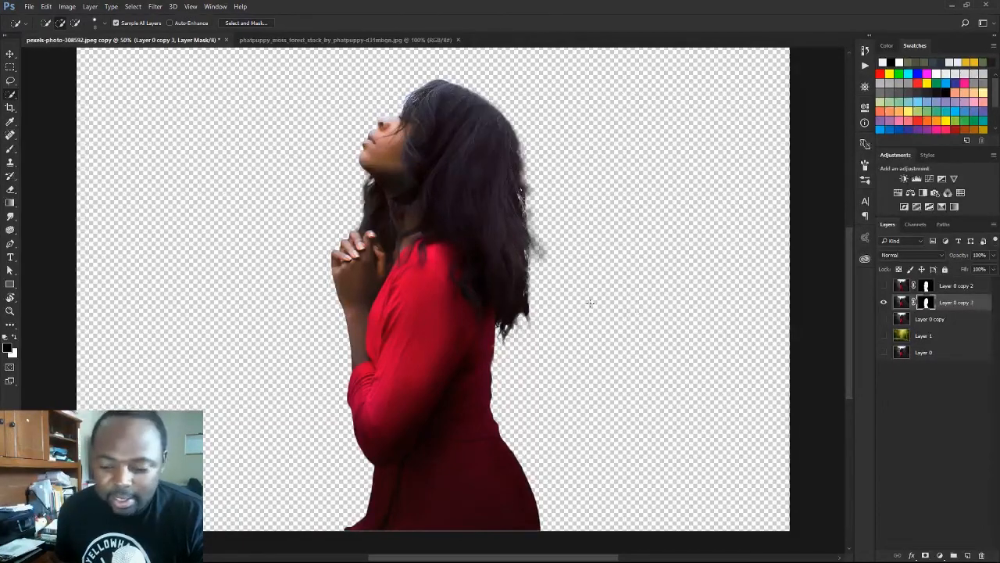
# Paint white on the layer mask with the Brush tool to fill the gaps along the lower back edge of the hair.
pyautogui.press('b')
pyautogui.press('x')
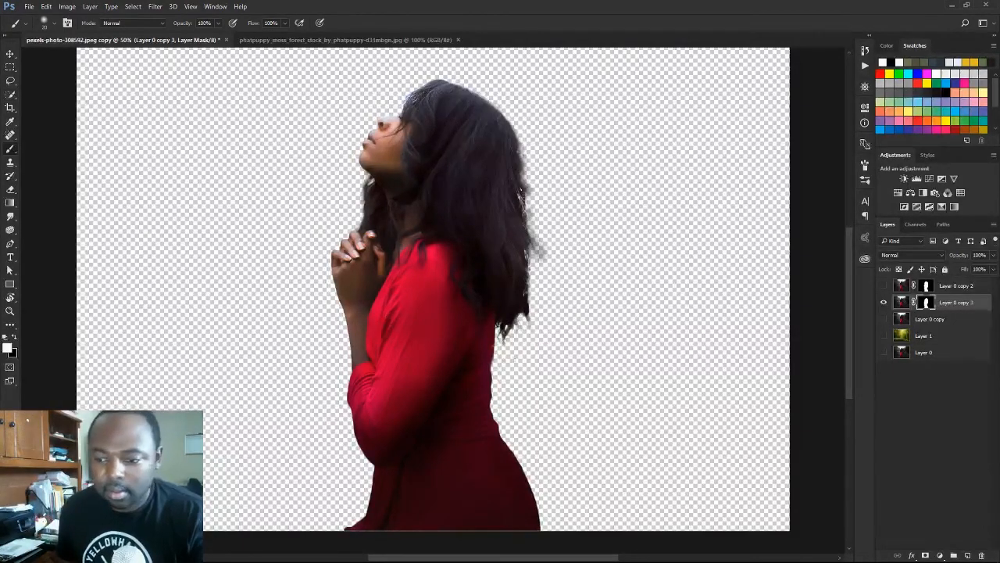
pyautogui.hotkey('ctrl', '+')
pyautogui.hotkey('ctrl', '+')
pyautogui.hotkey('ctrl', '+')
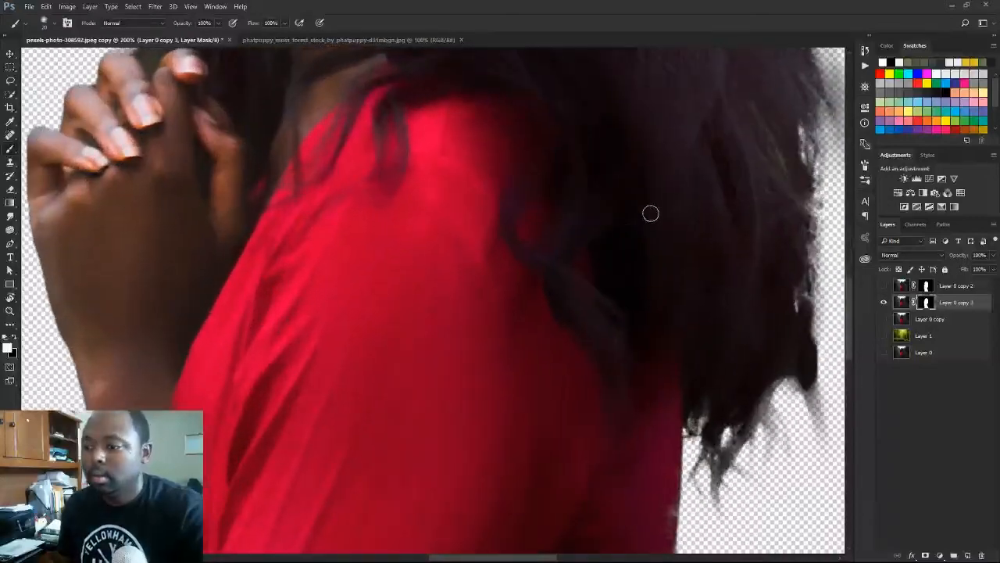
pyautogui.moveTo(644, 217); pyautogui.dragTo(368, 280)
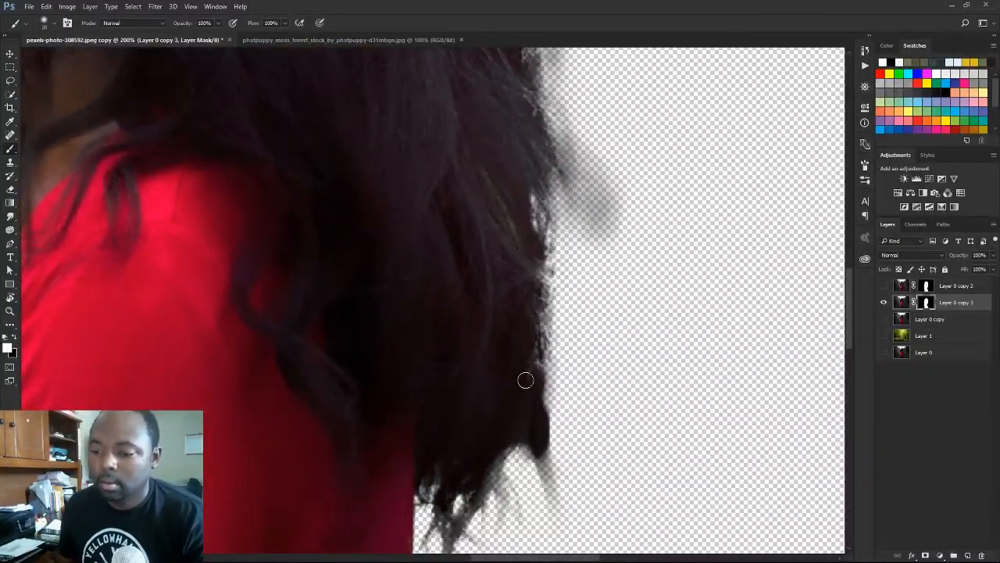
pyautogui.moveTo(509, 364); pyautogui.dragTo(514, 211)
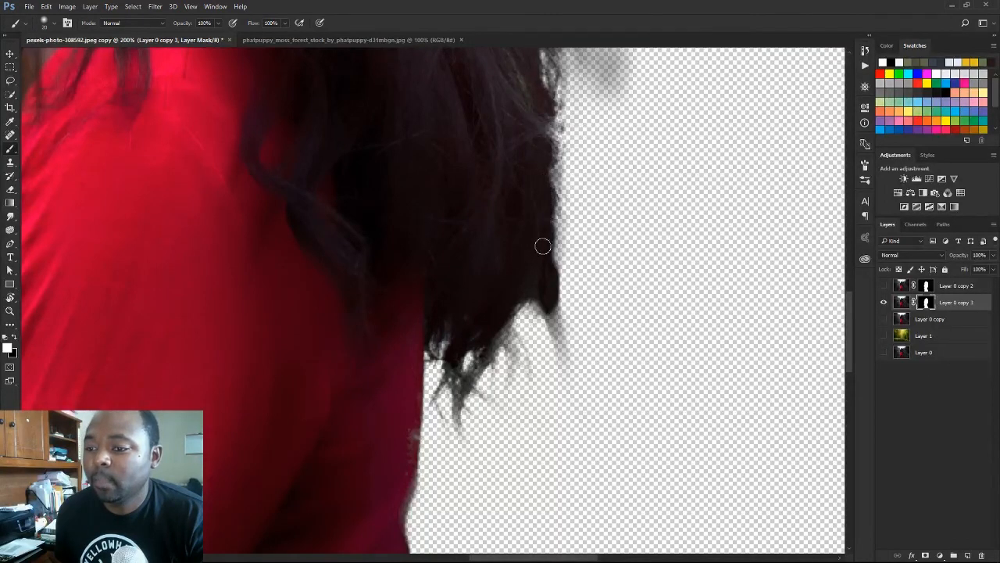
pyautogui.scroll(3, 546, 235)
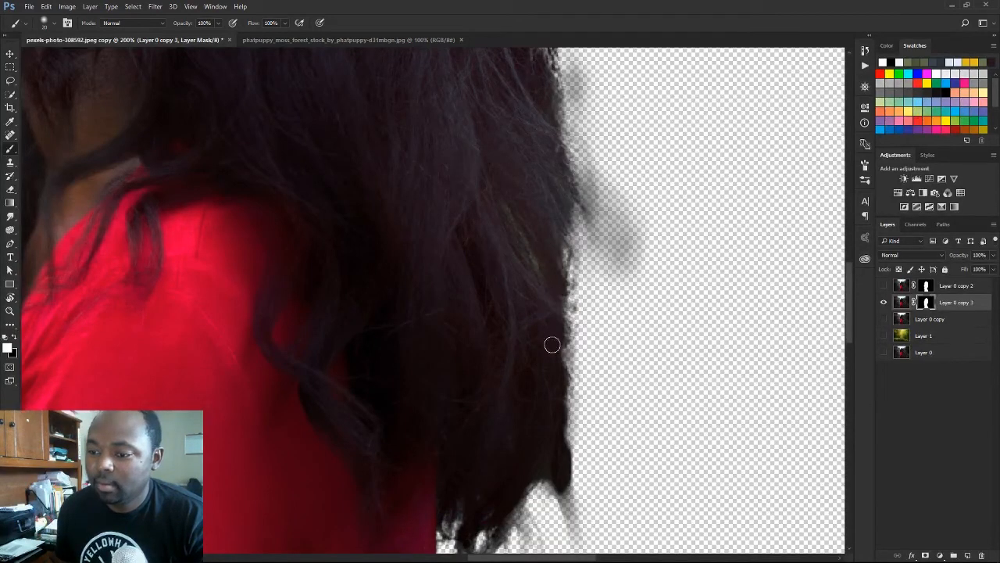
pyautogui.scroll(4, 551, 382)
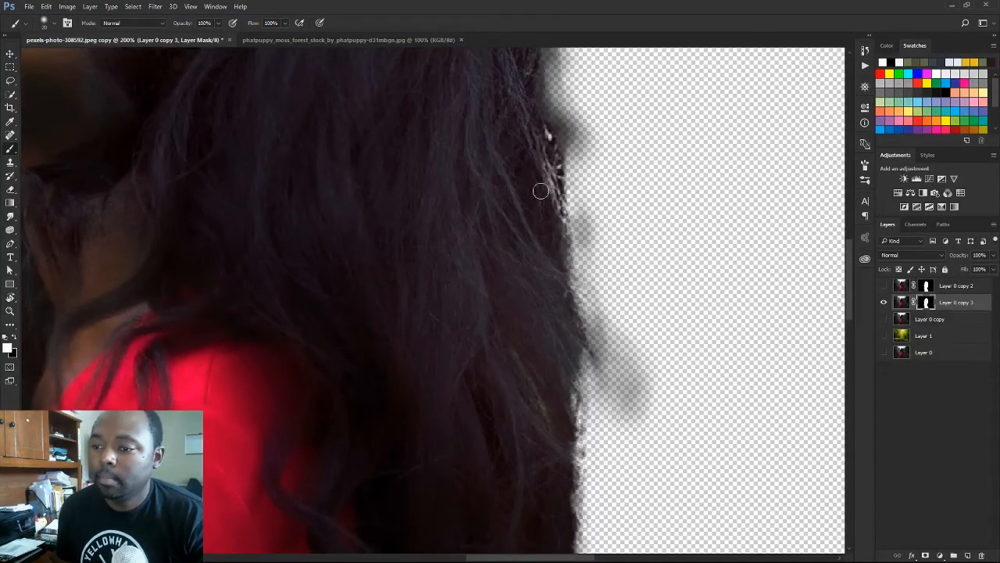
# Restore the missing hair along the upper back edge by painting white on the mask, and check up to the face.
pyautogui.moveTo(552, 153)
pyautogui.mouseDown()
pyautogui.moveTo(549, 215)
pyautogui.moveTo(542, 147)
pyautogui.moveTo(558, 266)
pyautogui.mouseUp()
pyautogui.moveTo(515, 100); pyautogui.dragTo(551, 311)
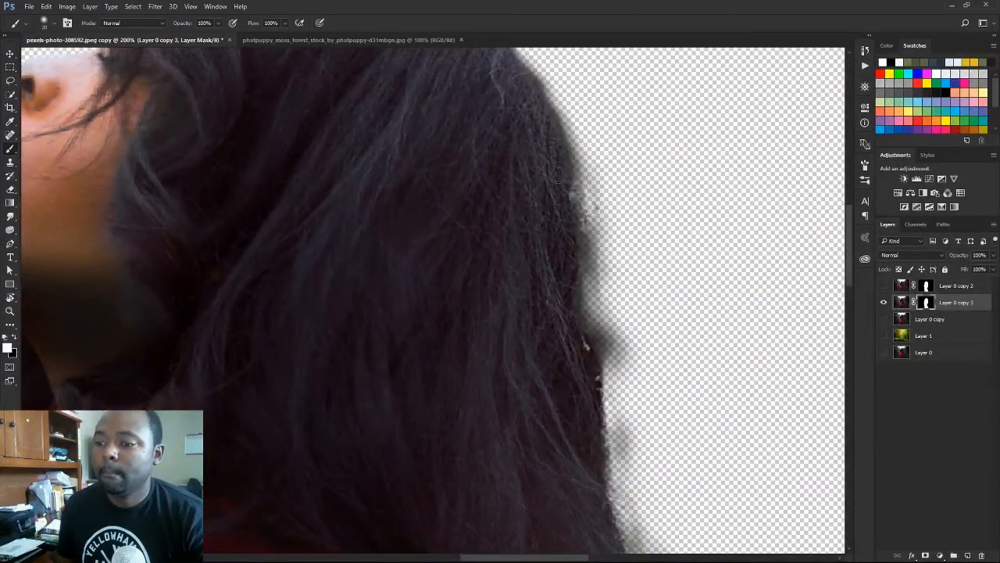
pyautogui.moveTo(558, 178); pyautogui.dragTo(572, 271)
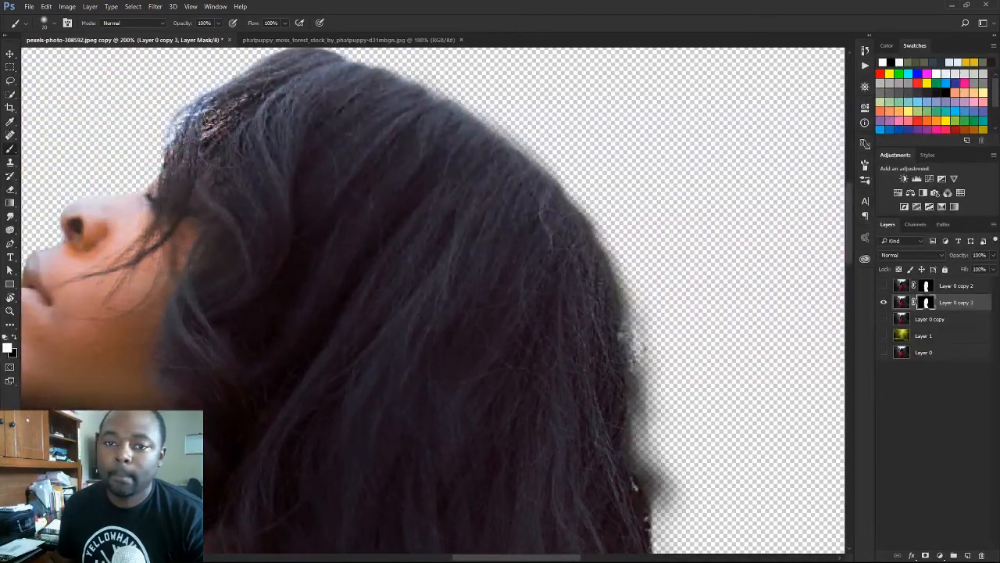
pyautogui.moveTo(203, 176); pyautogui.dragTo(425, 140)
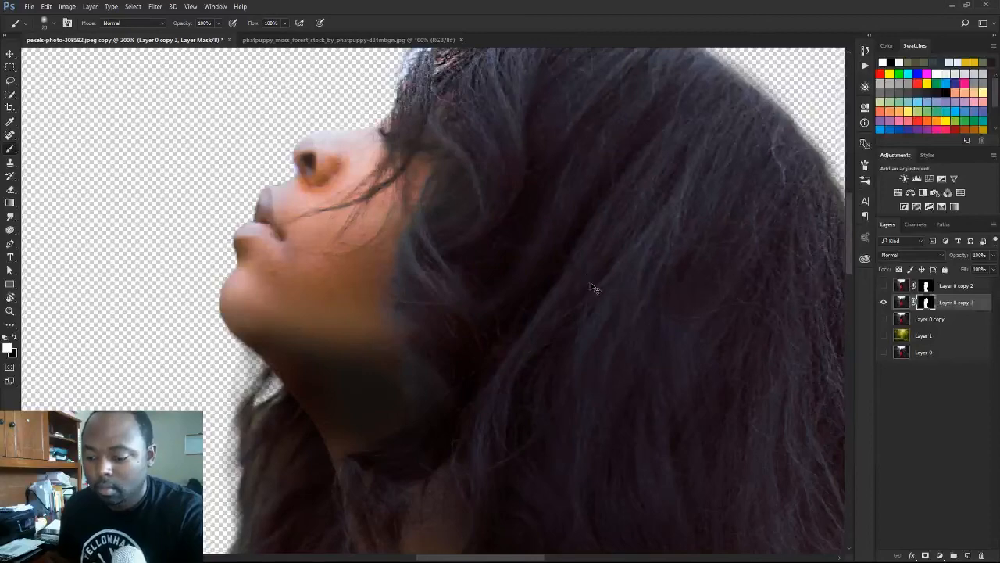
# Paint black on the layer mask to remove the leftover smudges and soft fringe behind the back of the hair.
pyautogui.scroll(-4, 594, 290)
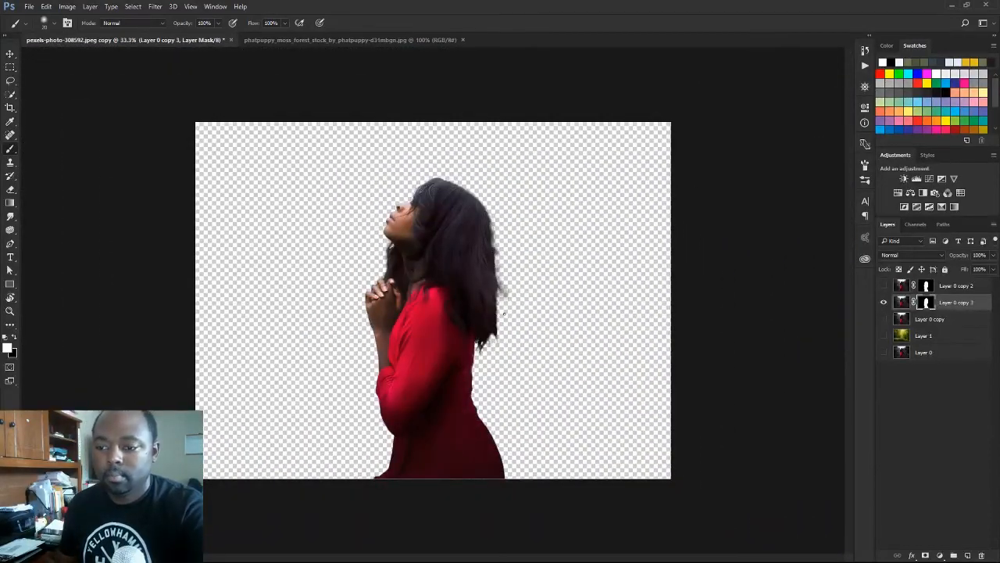
pyautogui.scroll(2, 587, 282)
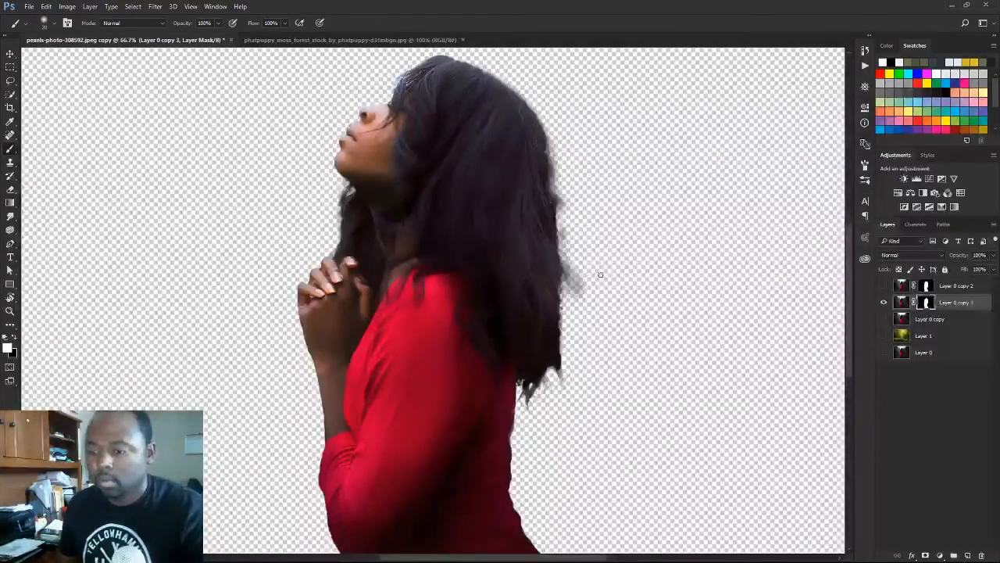
pyautogui.hotkey('ctrl', '+')
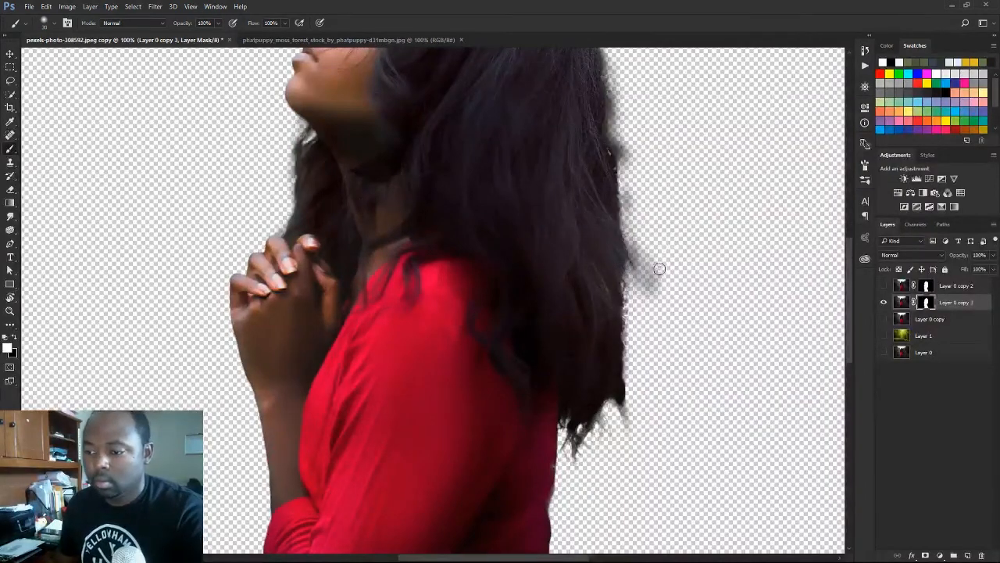
pyautogui.moveTo(655, 309)
pyautogui.mouseDown()
pyautogui.moveTo(653, 262)
pyautogui.moveTo(655, 290)
pyautogui.moveTo(645, 267)
pyautogui.mouseUp()
pyautogui.press('x')
pyautogui.moveTo(637, 302); pyautogui.dragTo(636, 308)
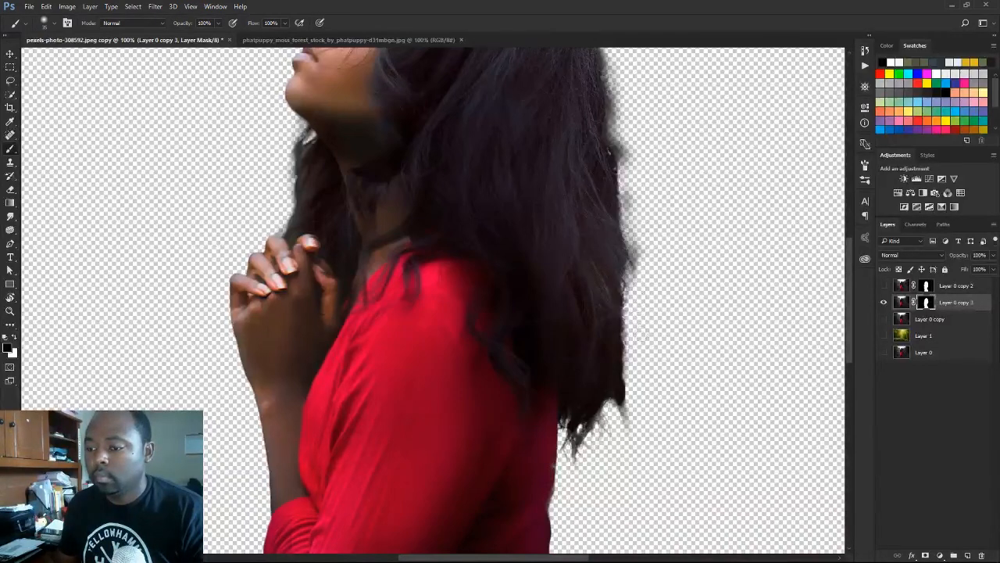
pyautogui.moveTo(639, 250)
pyautogui.mouseDown()
pyautogui.moveTo(643, 259)
pyautogui.moveTo(631, 194)
pyautogui.moveTo(610, 297)
pyautogui.mouseUp()
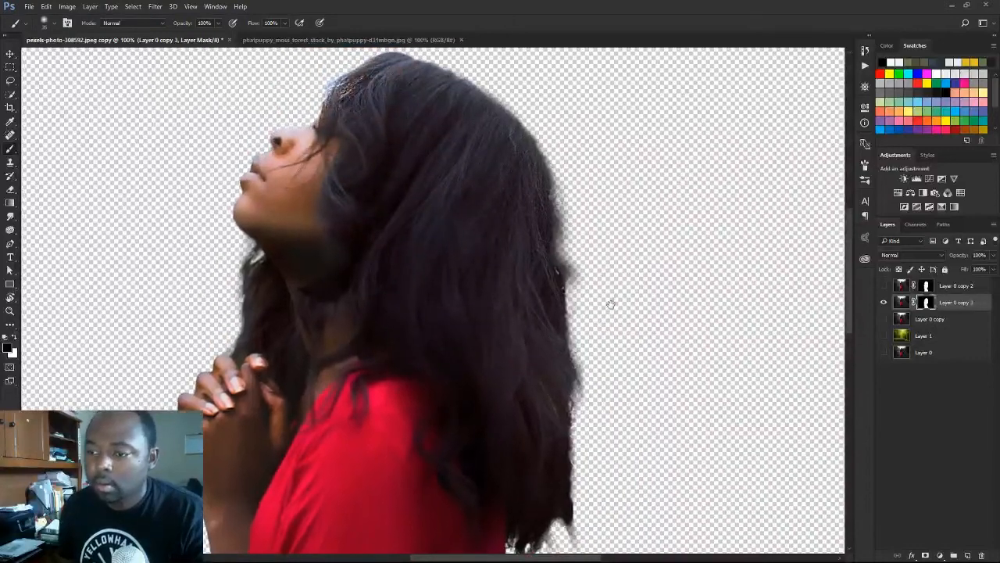
pyautogui.moveTo(578, 236)
pyautogui.mouseDown()
pyautogui.moveTo(576, 266)
pyautogui.moveTo(573, 210)
pyautogui.moveTo(568, 225)
pyautogui.moveTo(559, 159)
pyautogui.moveTo(544, 136)
pyautogui.moveTo(576, 218)
pyautogui.moveTo(545, 245)
pyautogui.mouseUp()
pyautogui.press('x')
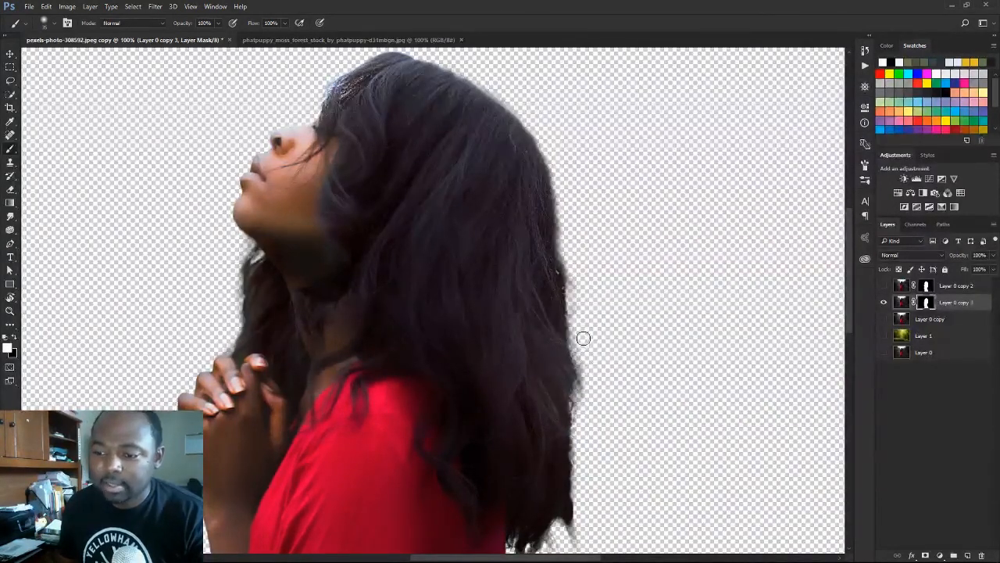
# Show the blurred forest background, Layer 1, behind the cut-out woman.
pyautogui.hotkey('ctrl', '-')
pyautogui.hotkey('ctrl', '-')
pyautogui.hotkey('ctrl', '-')
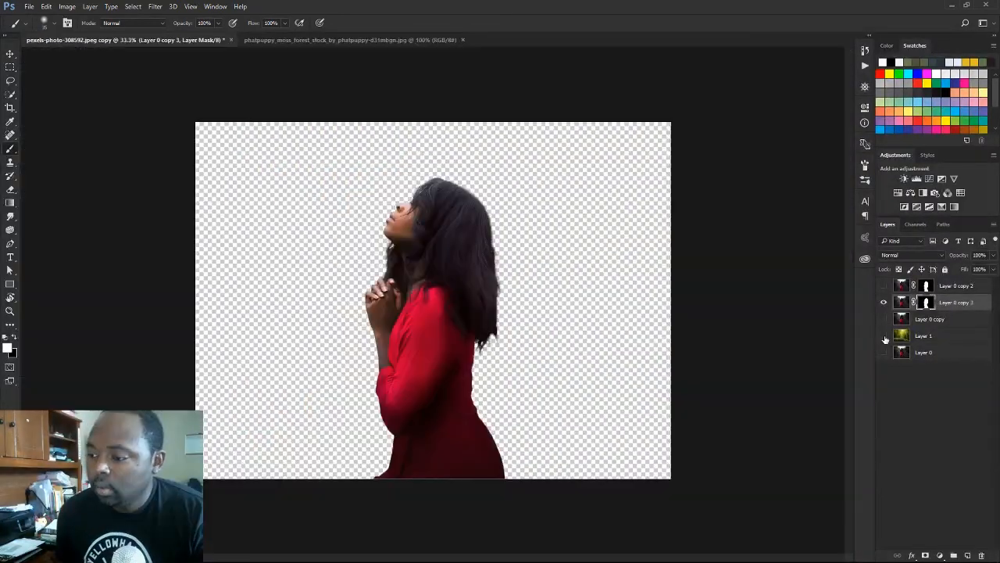
pyautogui.click(884, 336)
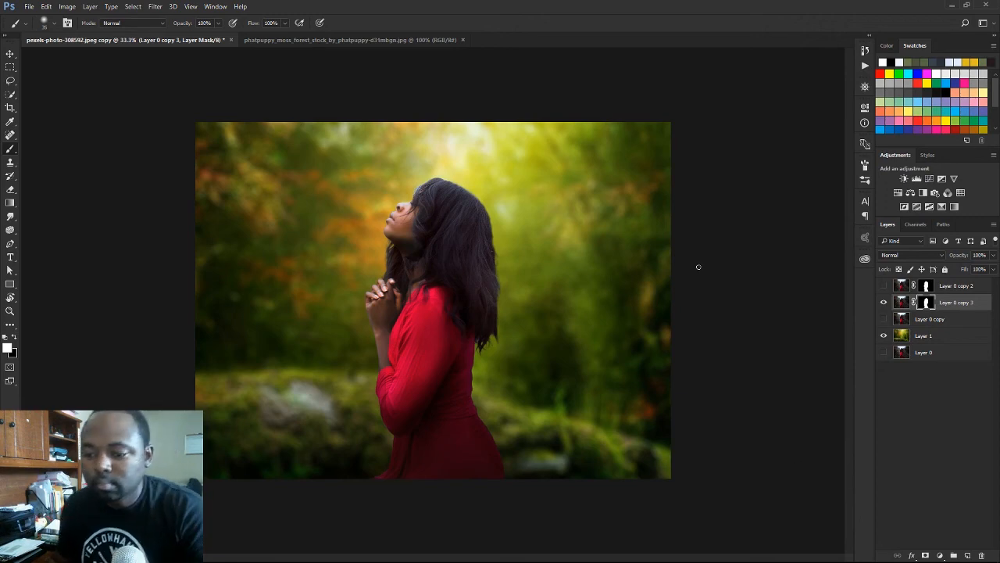
# Trim the bright fringe at the forehead hairline on the mask with a small black brush, and review the whole composite.
pyautogui.hotkey('ctrl', '1')
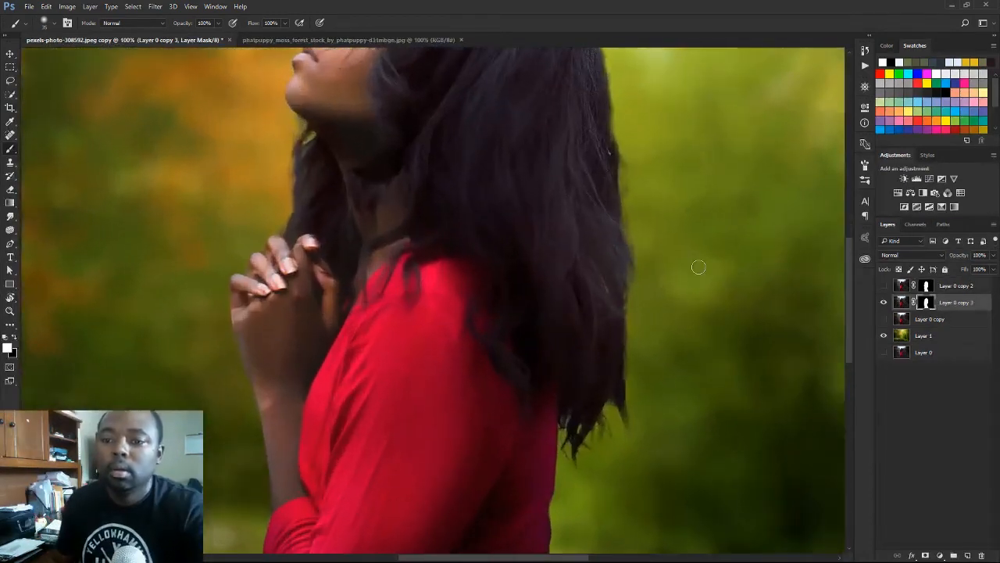
pyautogui.moveTo(629, 258); pyautogui.dragTo(591, 417)
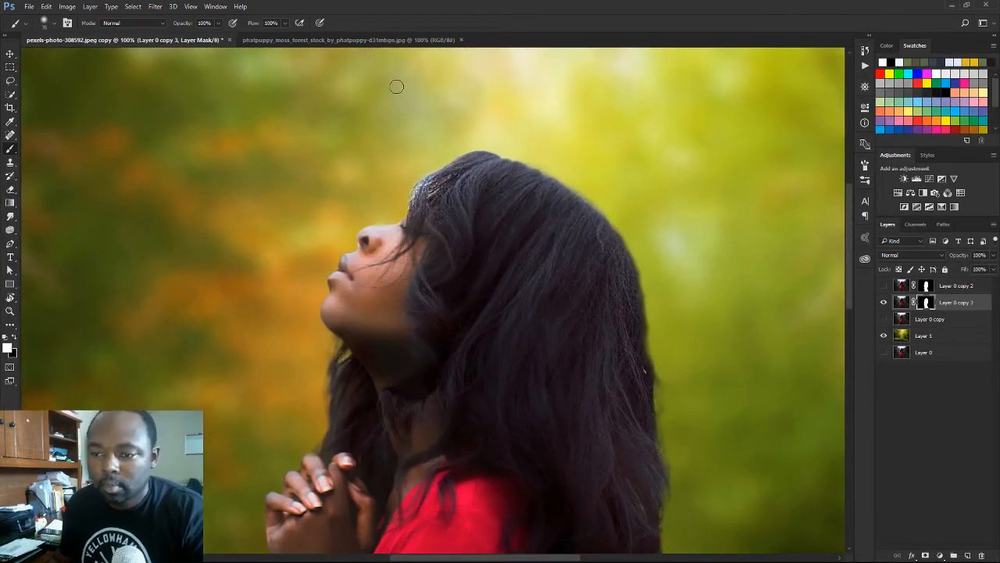
pyautogui.press('x')
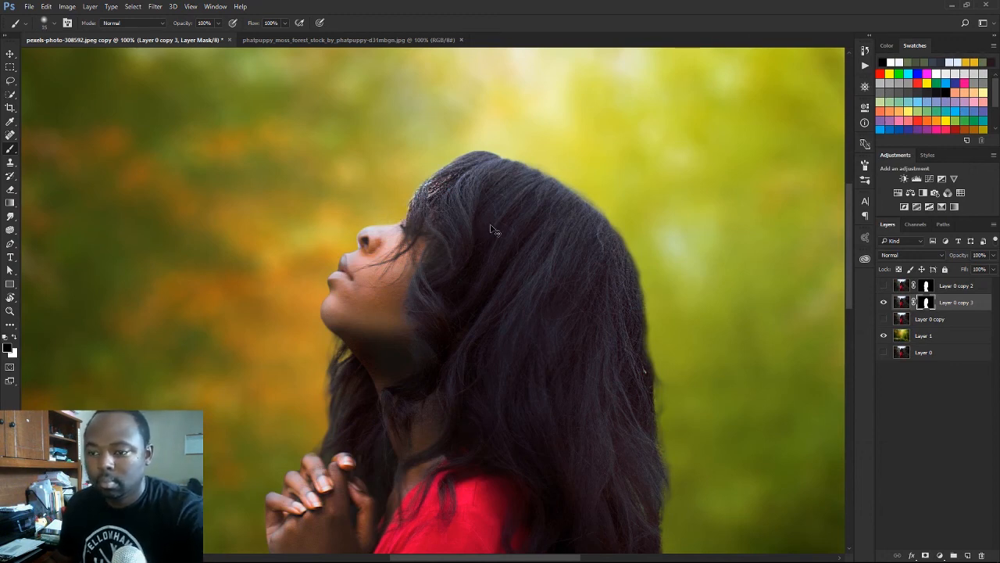
pyautogui.hotkey('ctrl', '-')
pyautogui.hotkey('ctrl', '-')
pyautogui.hotkey('ctrl', '-')
pyautogui.hotkey('ctrl', '-')
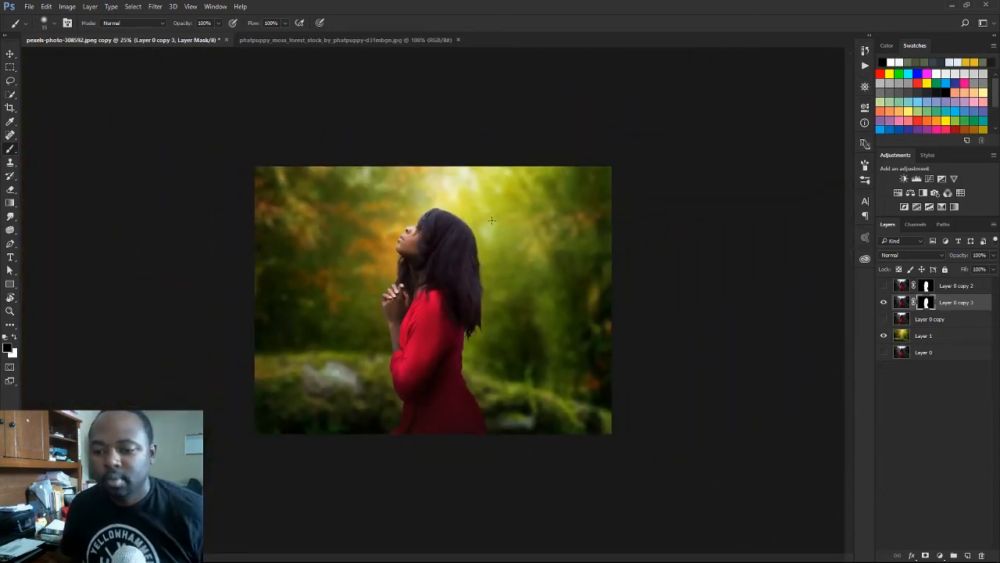
pyautogui.click(10, 54)
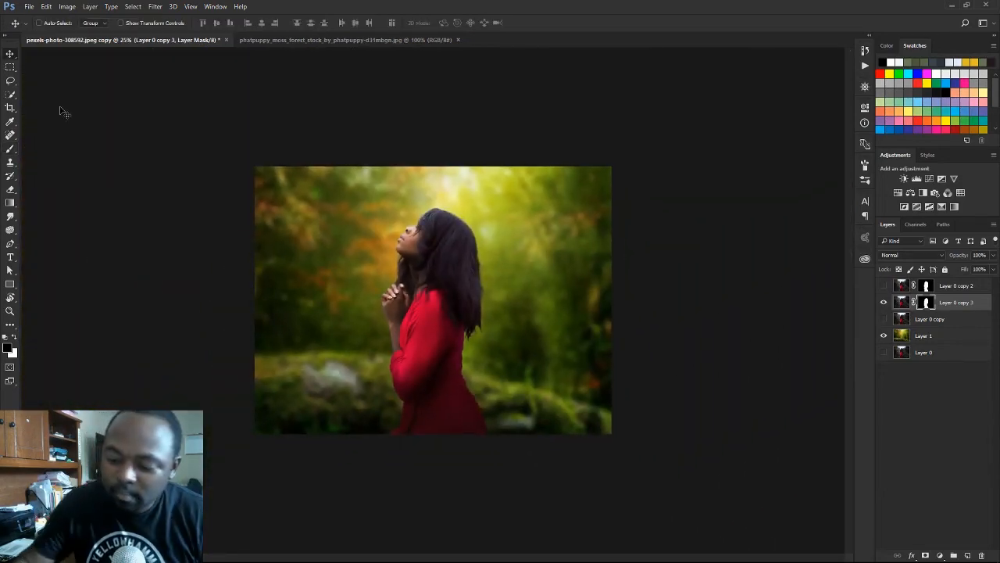
pyautogui.hotkey('ctrl', '+')
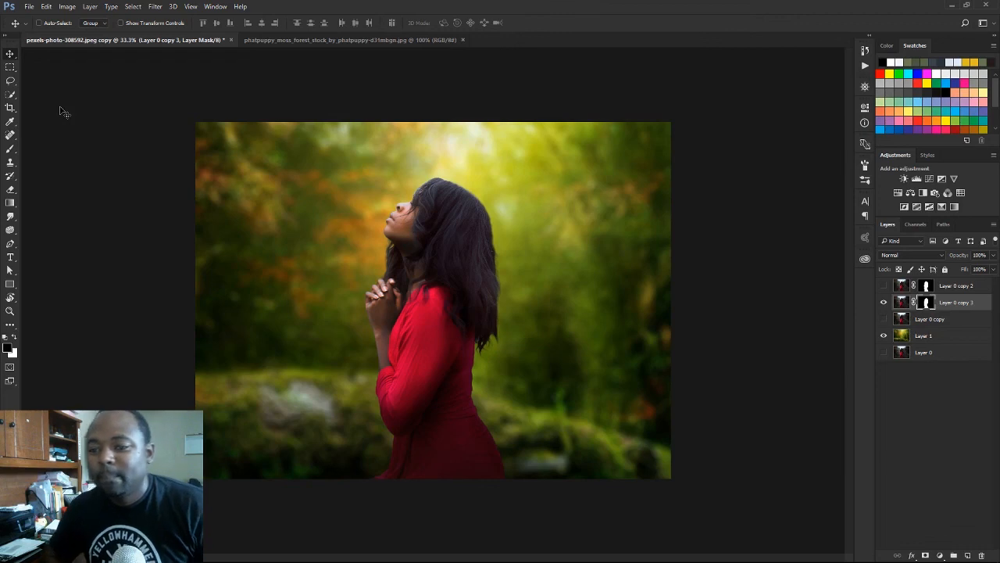